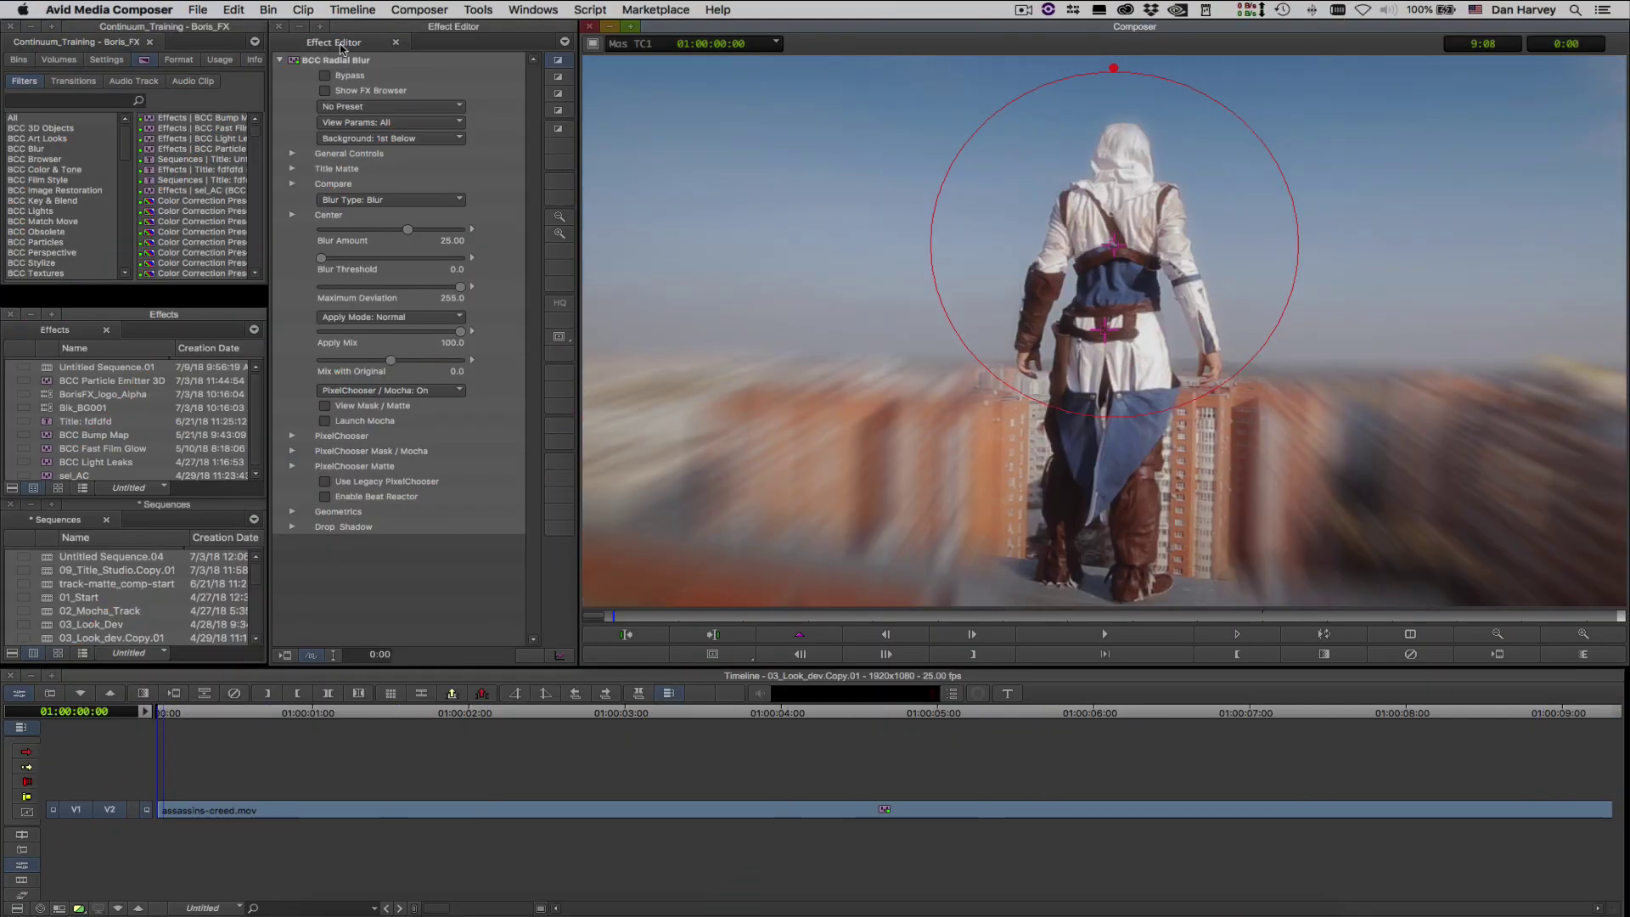
# - Compare the clip with and without the BCC Radial Blur, and examine its mask across the shot
pyautogui.click(324, 75)
pyautogui.click(324, 75)
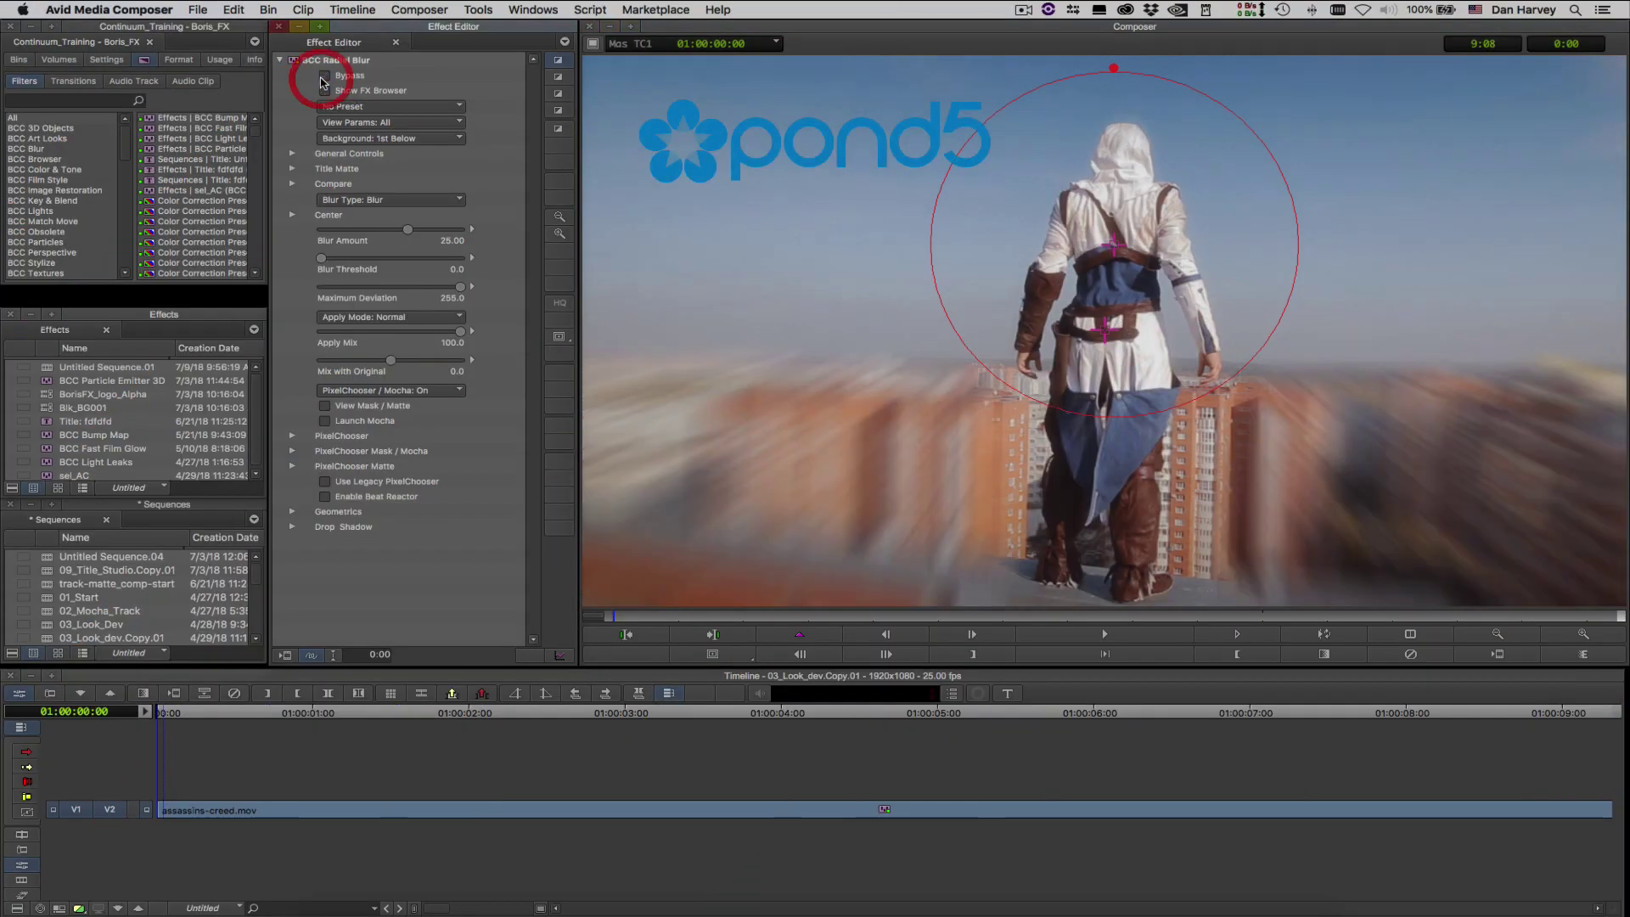
pyautogui.click(325, 407)
pyautogui.moveTo(746, 617); pyautogui.dragTo(509, 500)
pyautogui.click(324, 405)
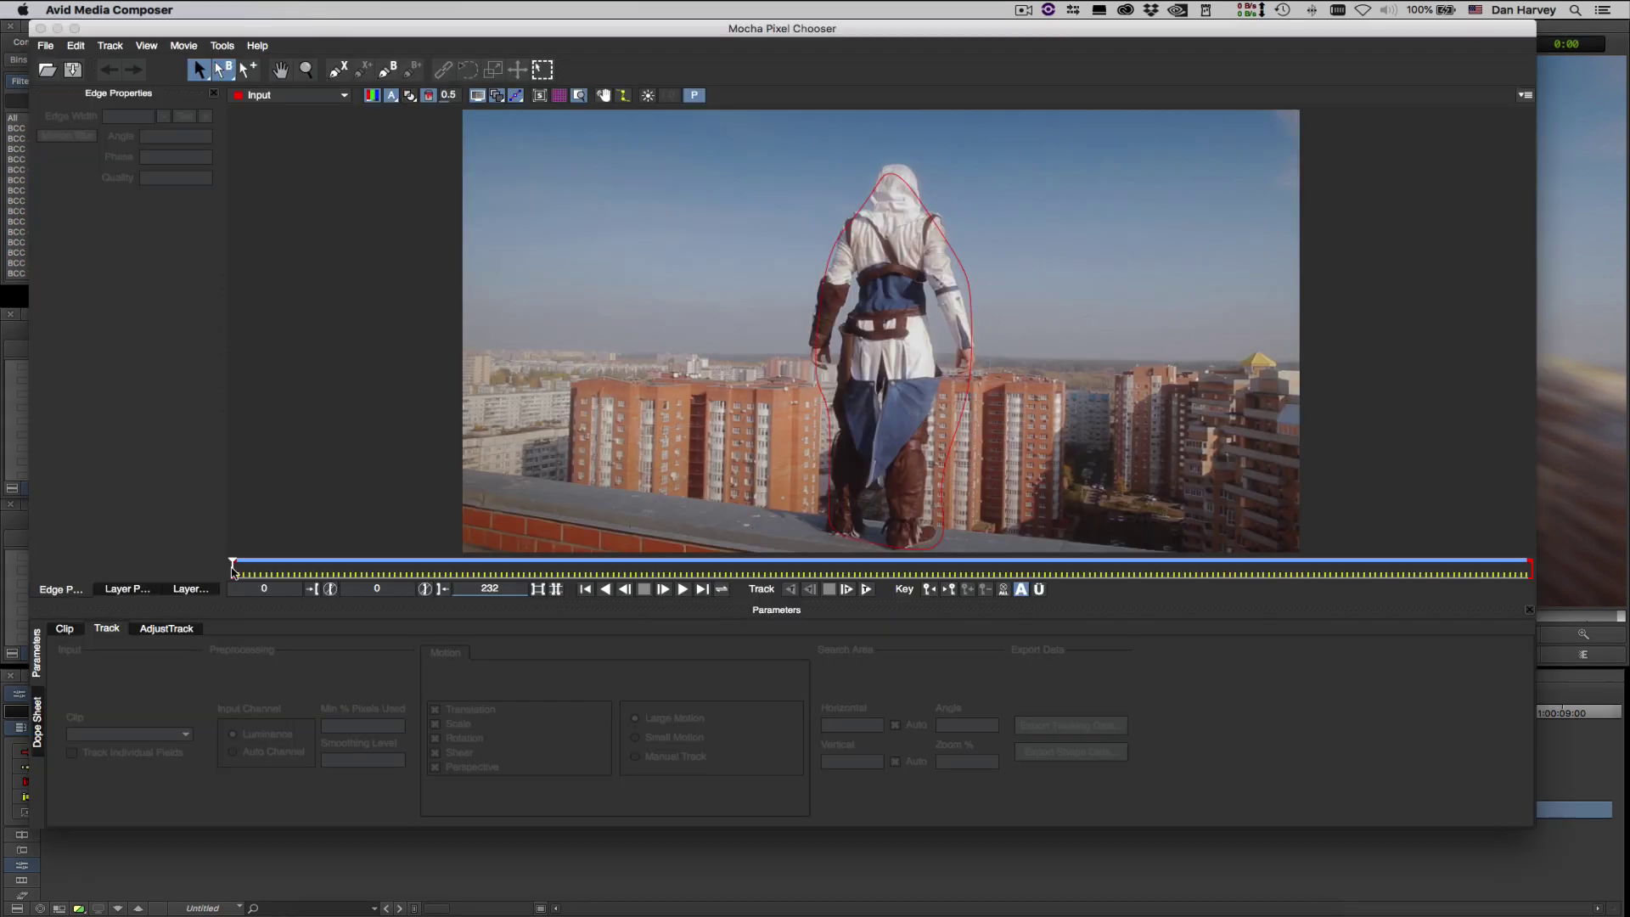
# - Select the mask shape around the figure in Mocha, save, and export the Mocha project to the Desktop as blur-mask
pyautogui.moveTo(234, 568)
pyautogui.mouseDown()
pyautogui.moveTo(1353, 506)
pyautogui.moveTo(227, 564)
pyautogui.mouseUp()
pyautogui.click(934, 226)
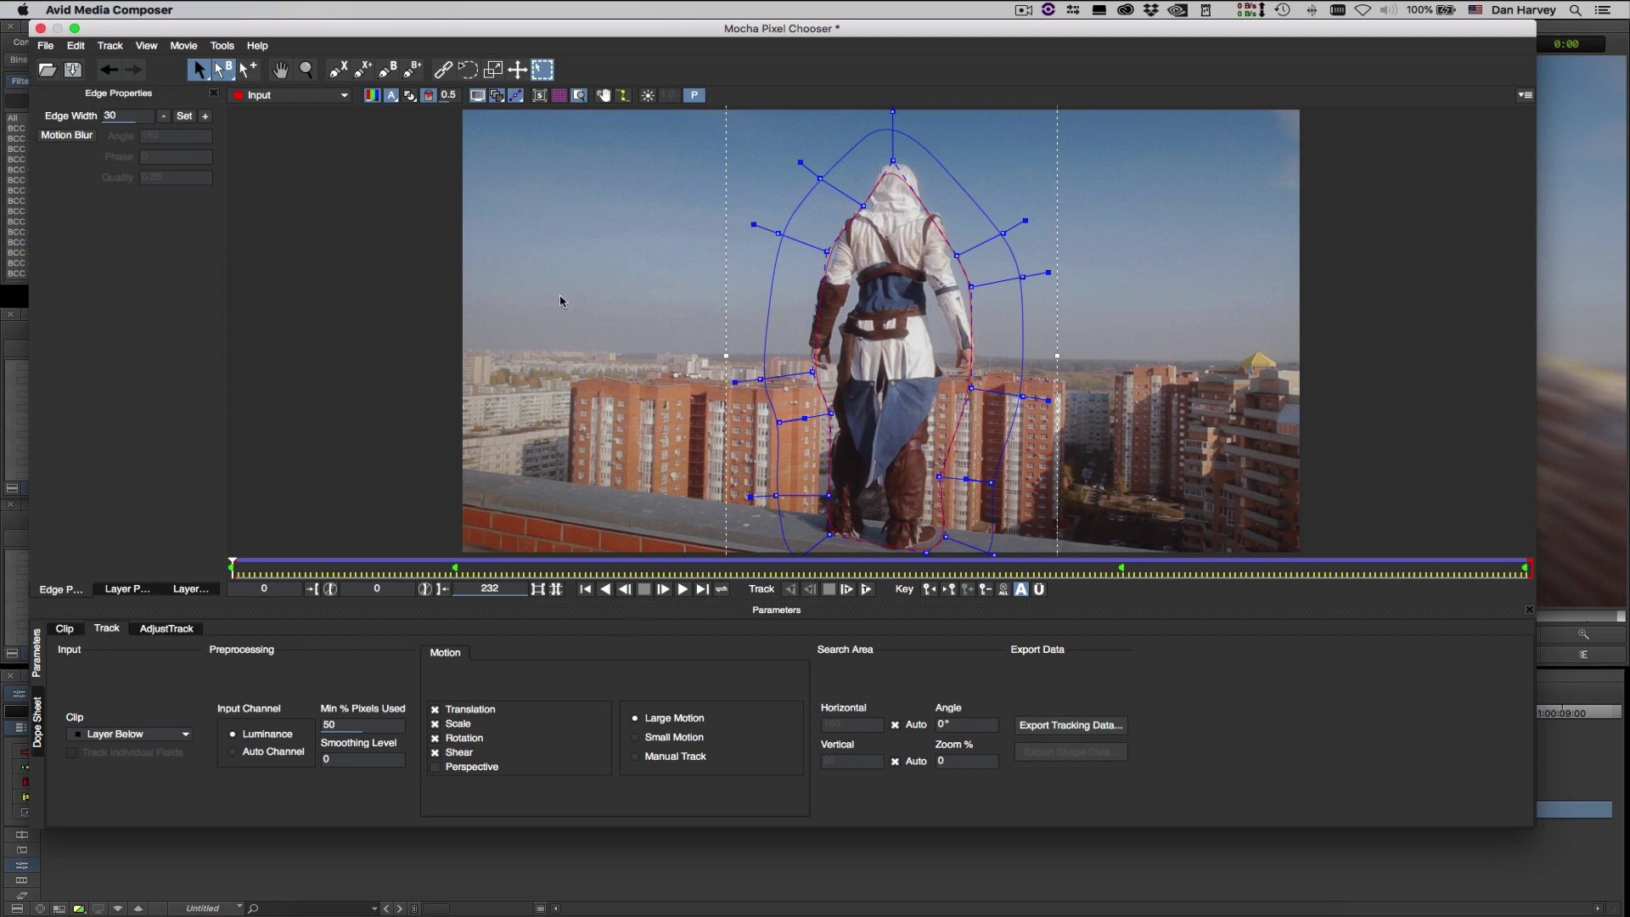
pyautogui.click(73, 72)
pyautogui.click(46, 48)
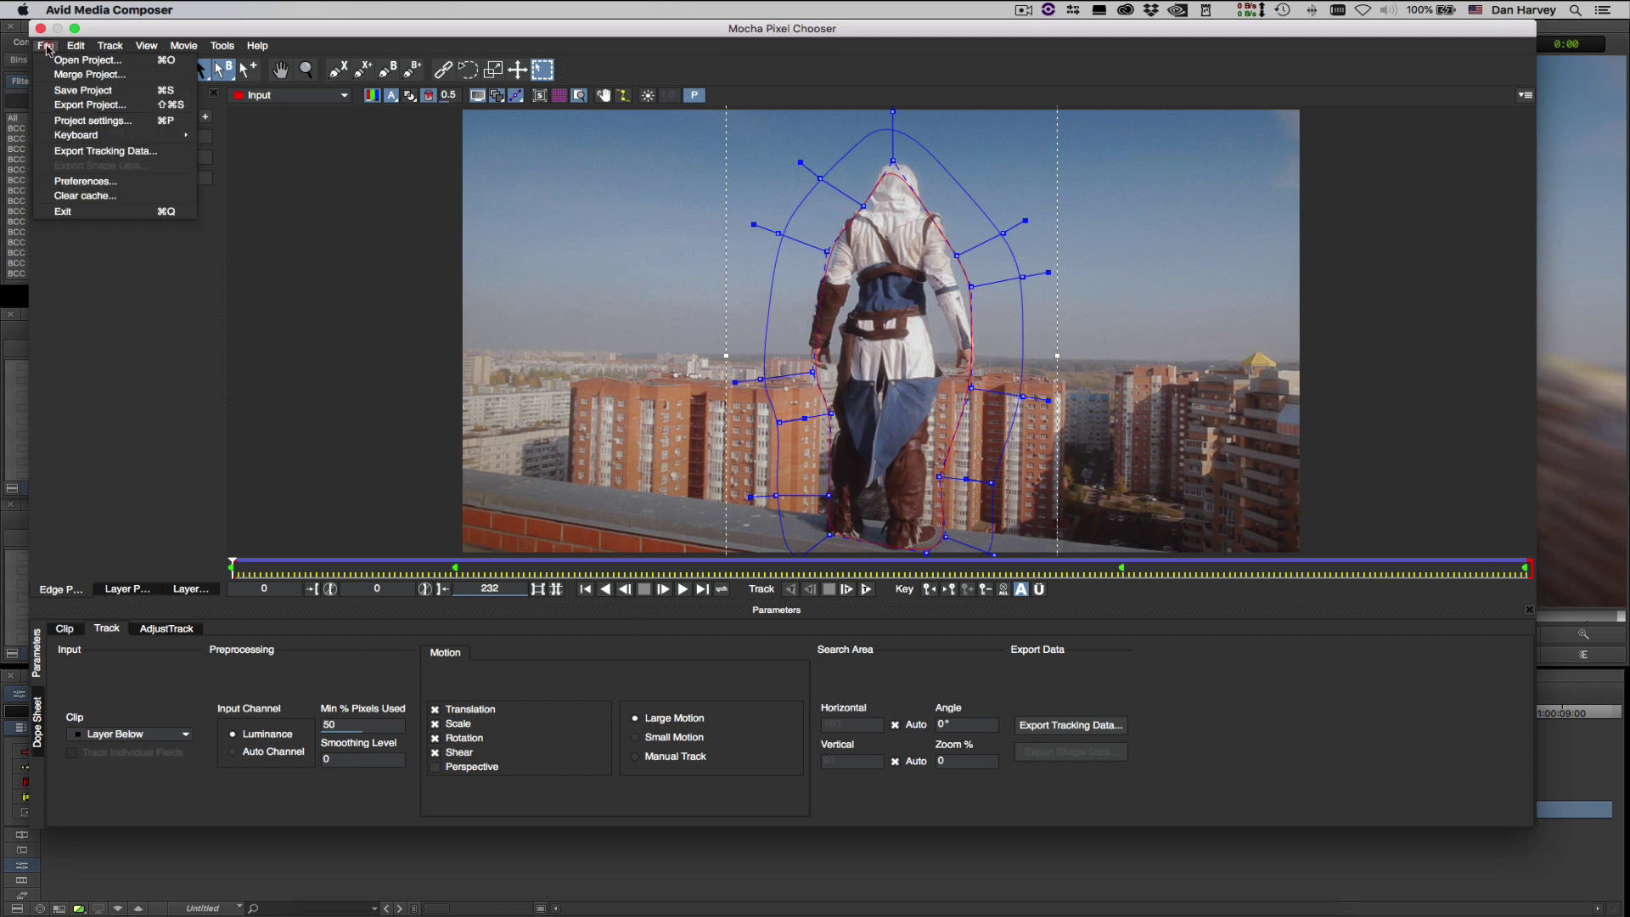
pyautogui.click(75, 102)
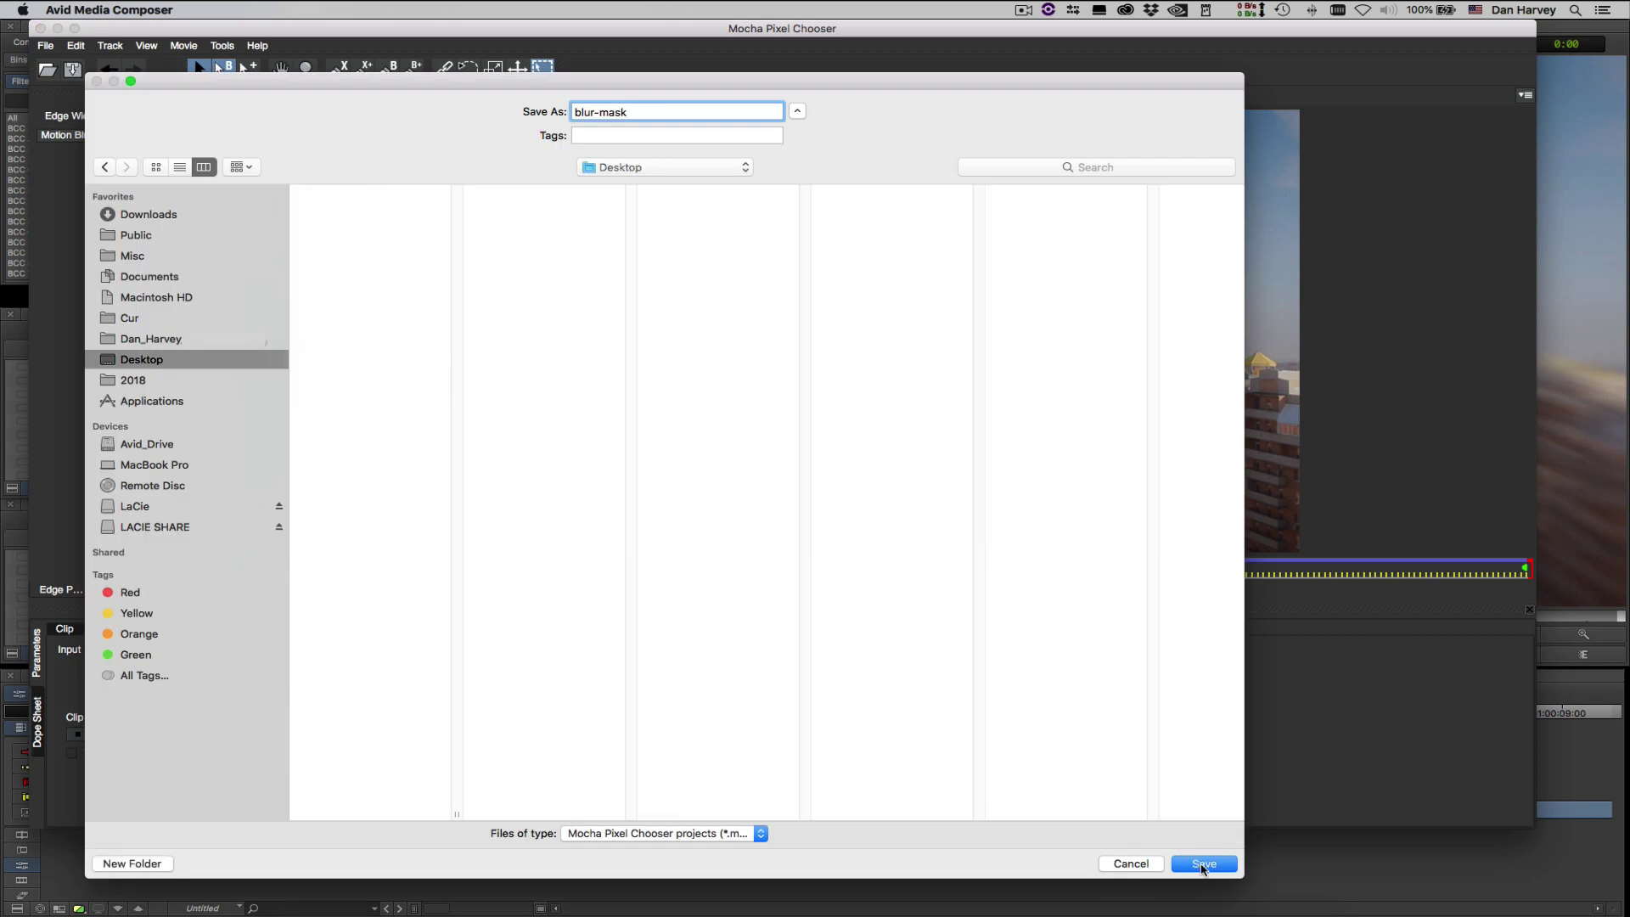
pyautogui.click(1204, 864)
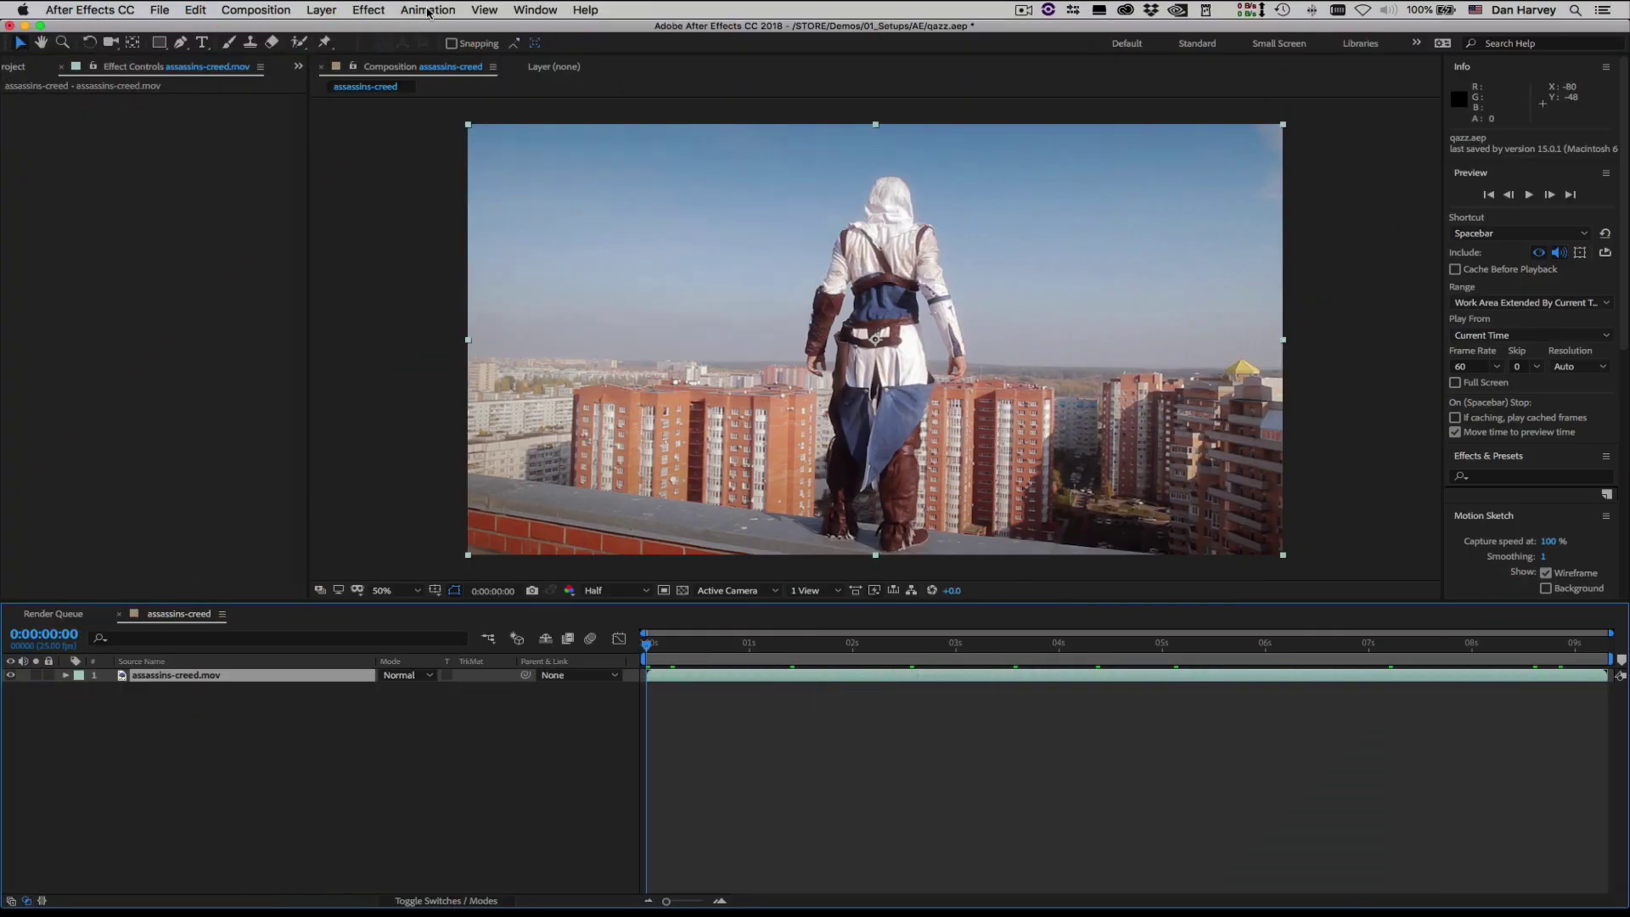
# - Switch to After Effects and apply the Sapphire S_Rays lighting effect to the assassins-creed.mov layer
pyautogui.click(368, 9)
pyautogui.moveTo(425, 690)
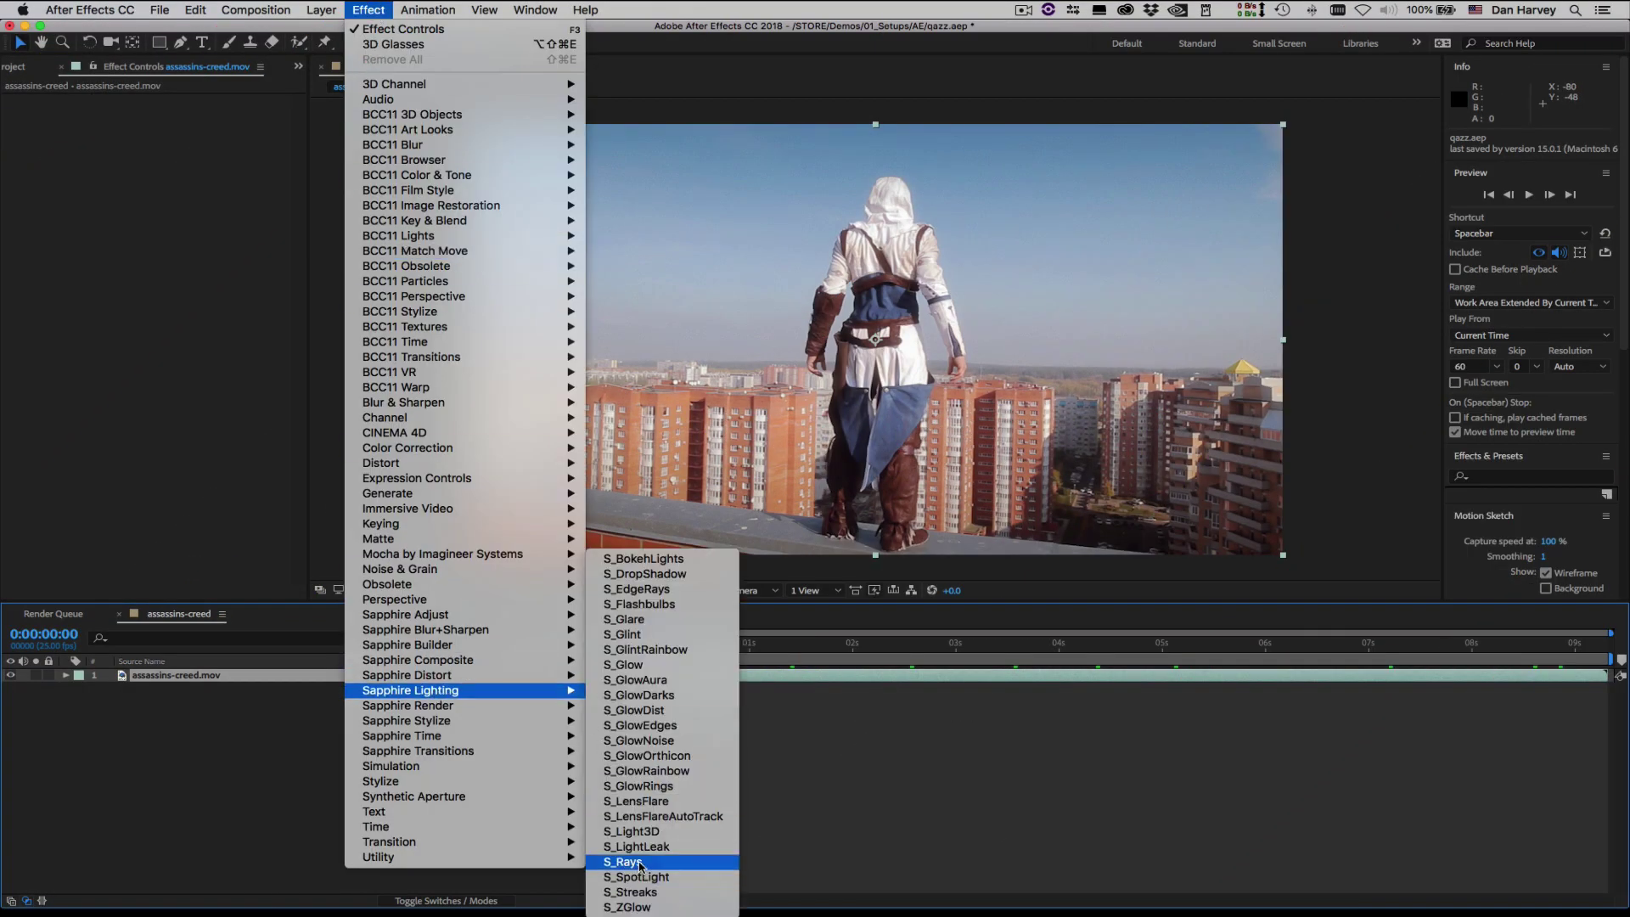
pyautogui.click(657, 864)
# - Load the Blaster preset into S_Rays from the Sapphire preset browser
pyautogui.click(222, 113)
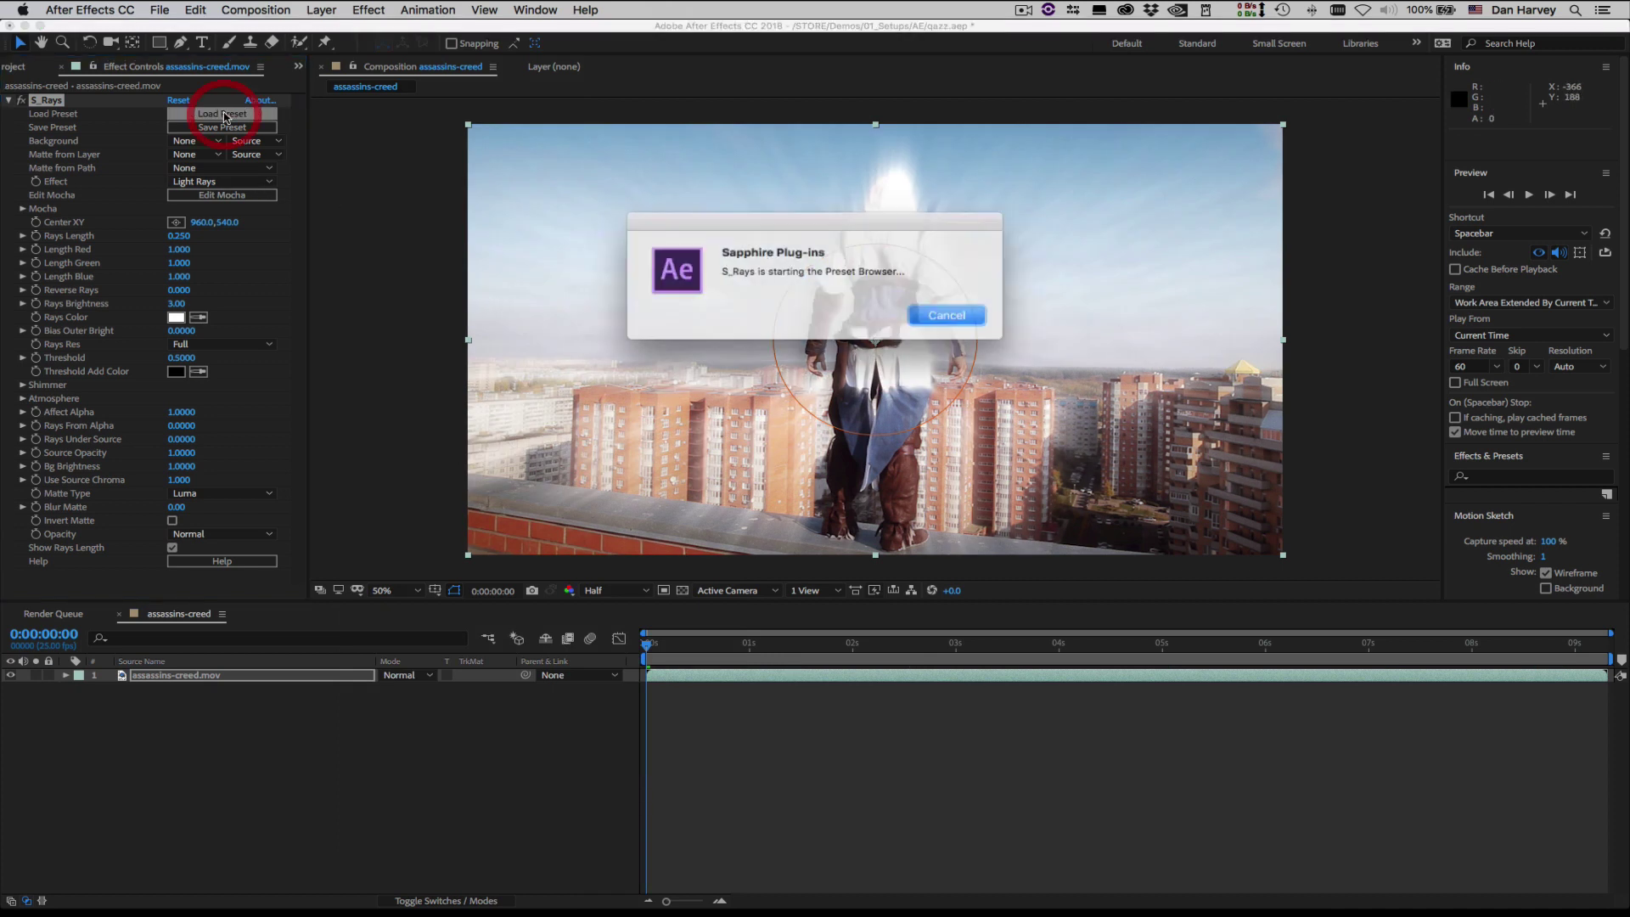
pyautogui.click(751, 477)
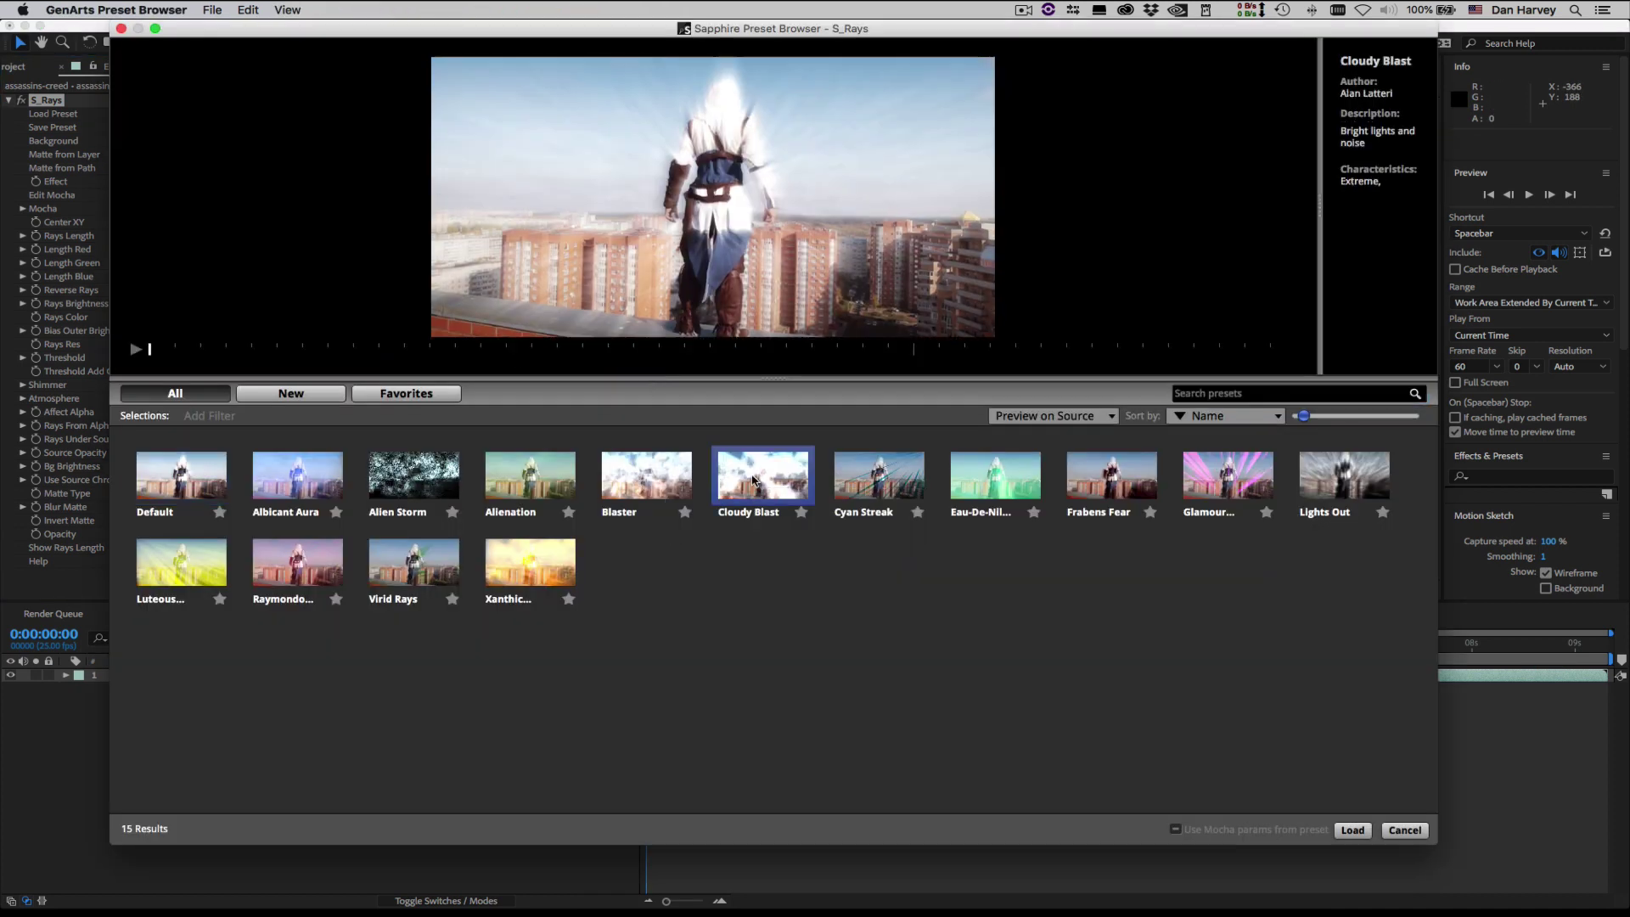
pyautogui.click(658, 477)
pyautogui.doubleClick(657, 477)
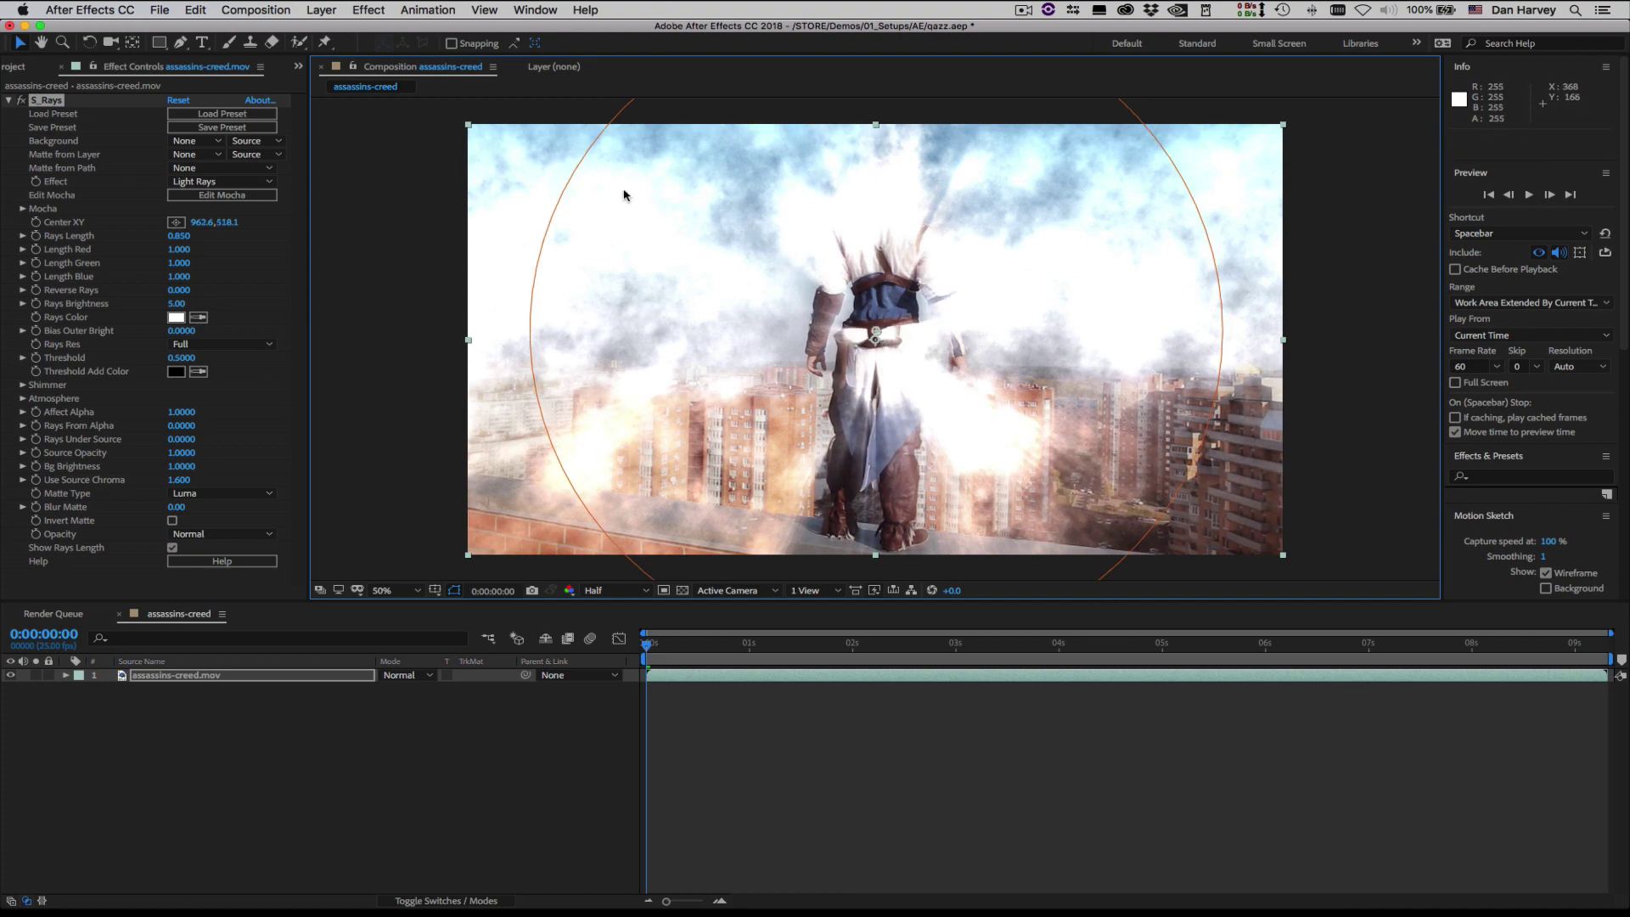
# - Load blur-mask.mocha from the Desktop into the S_Rays Mocha, save it back to the effect, and check the masked rays across the clip
pyautogui.click(214, 197)
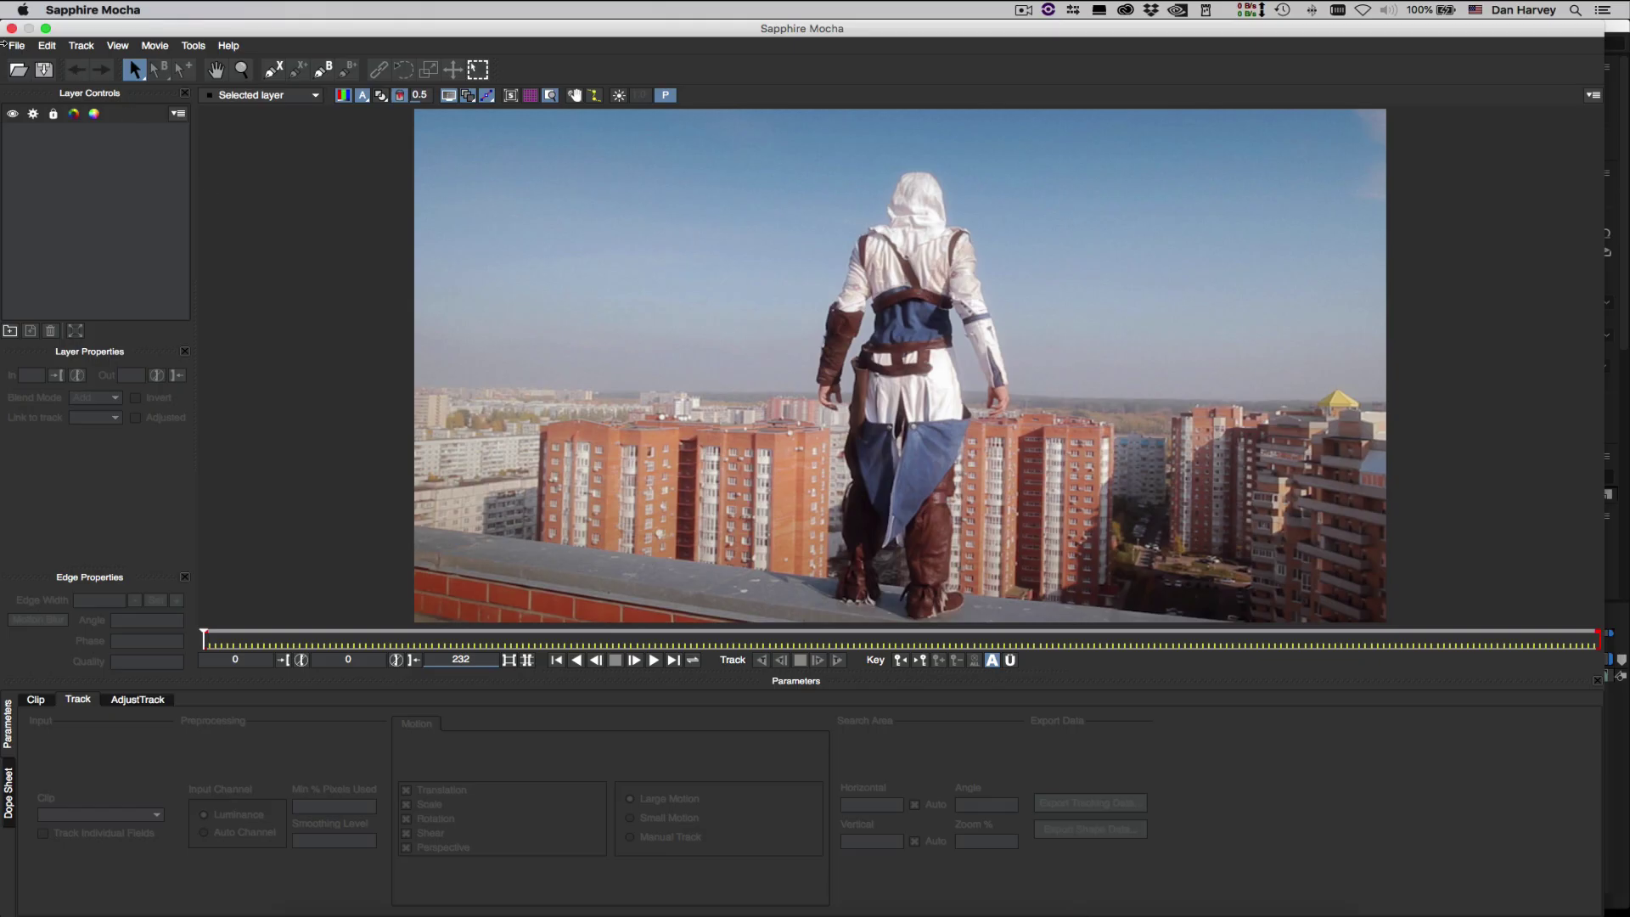
pyautogui.click(16, 45)
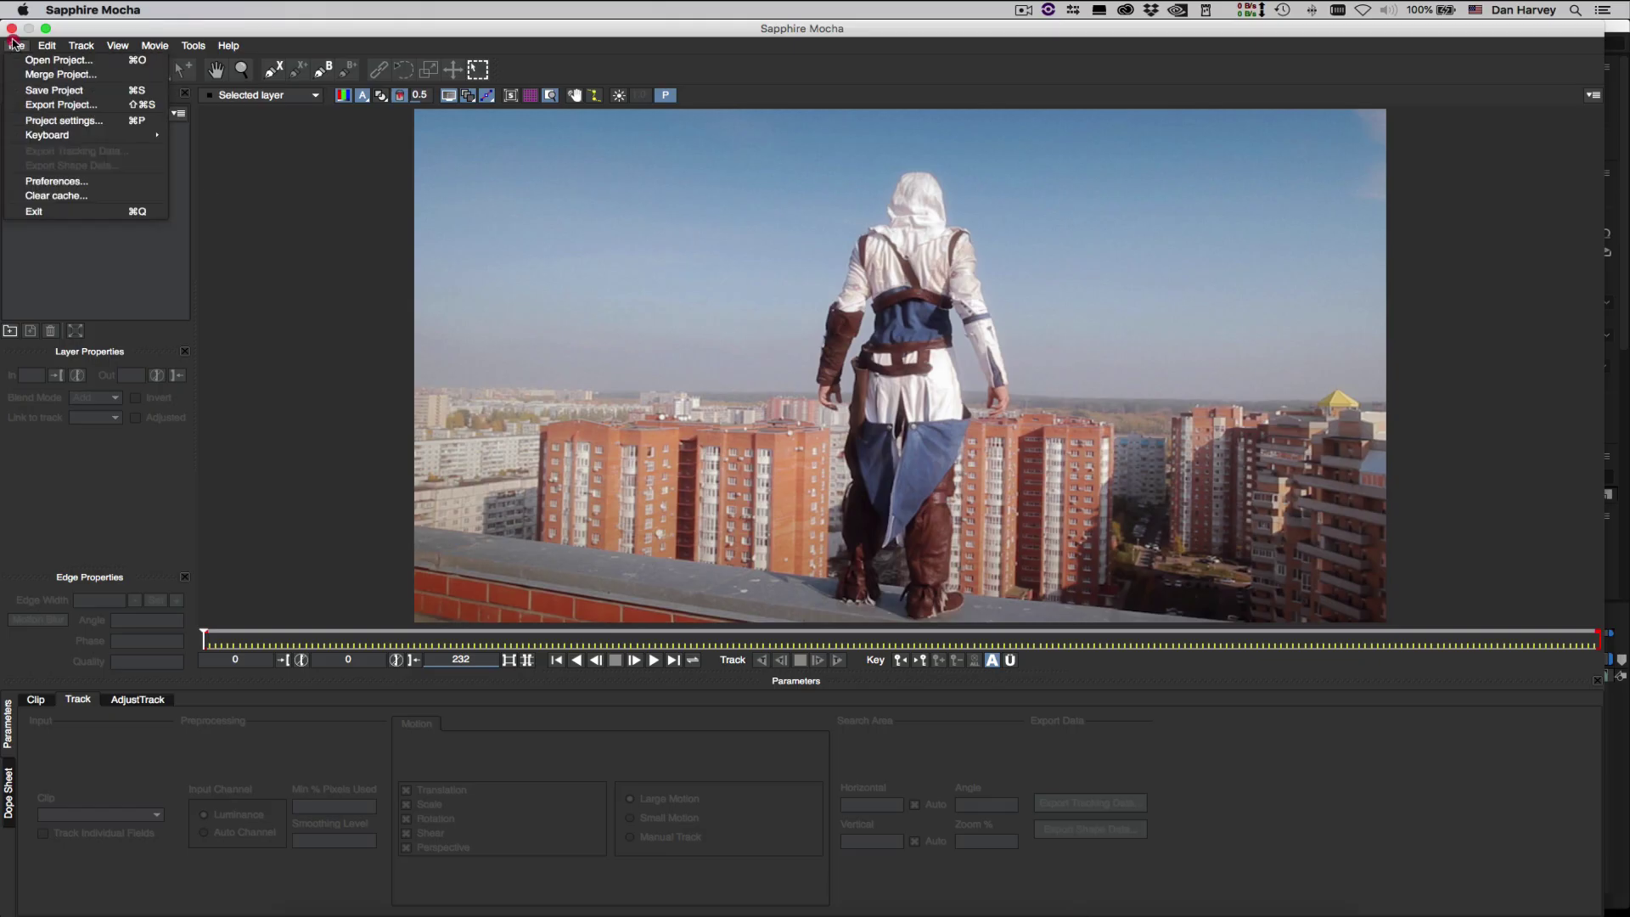
pyautogui.click(36, 62)
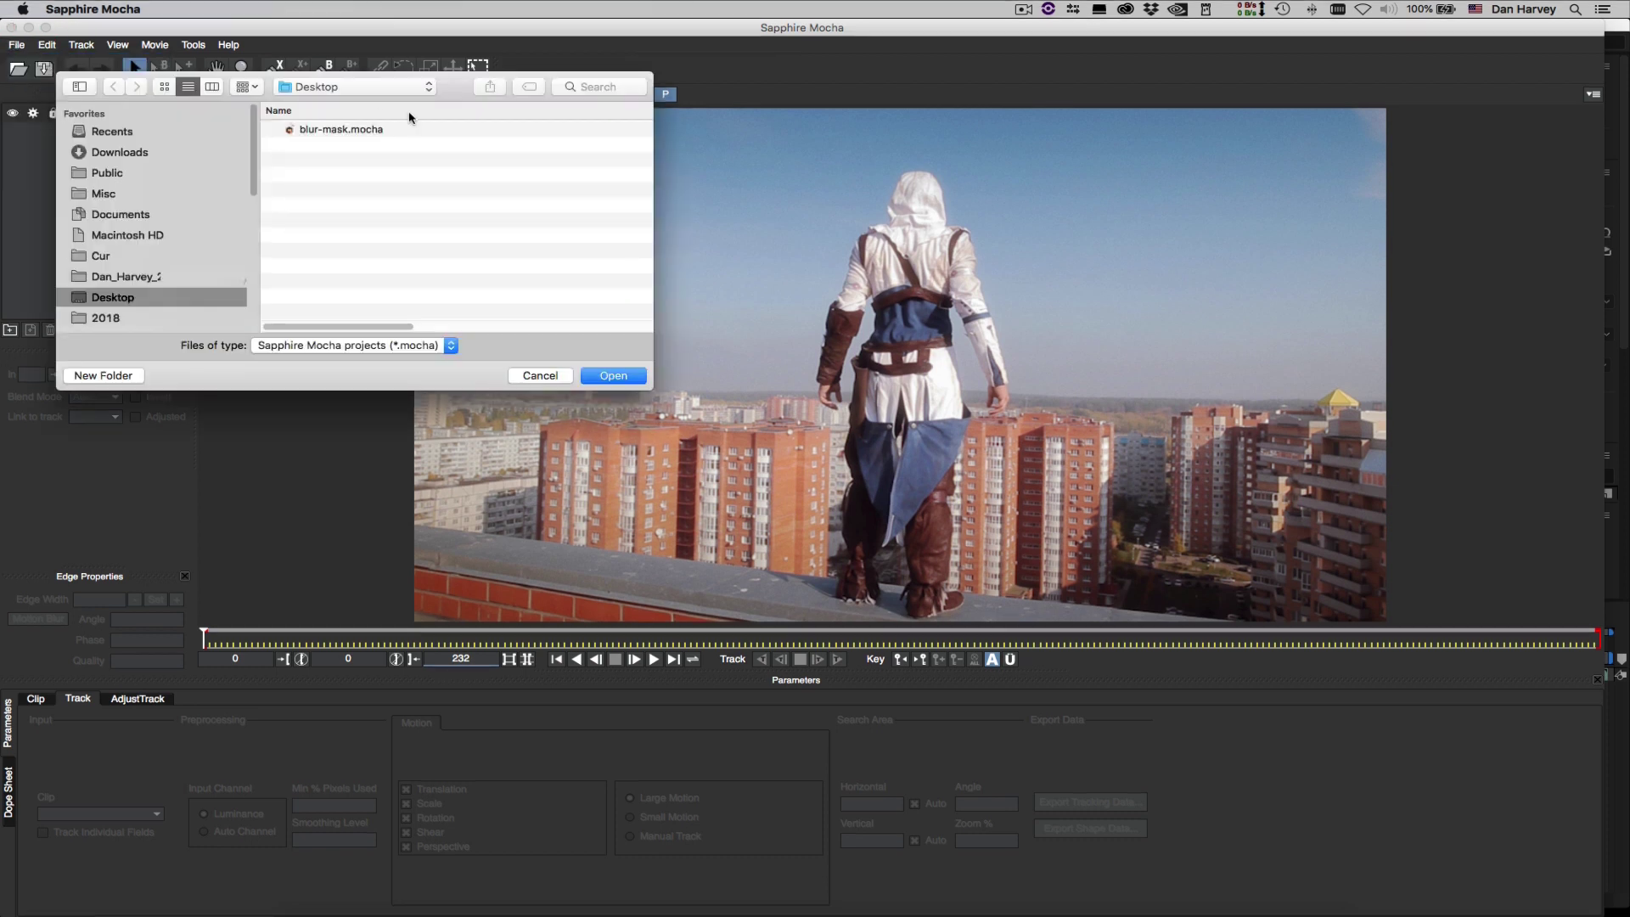
pyautogui.doubleClick(329, 139)
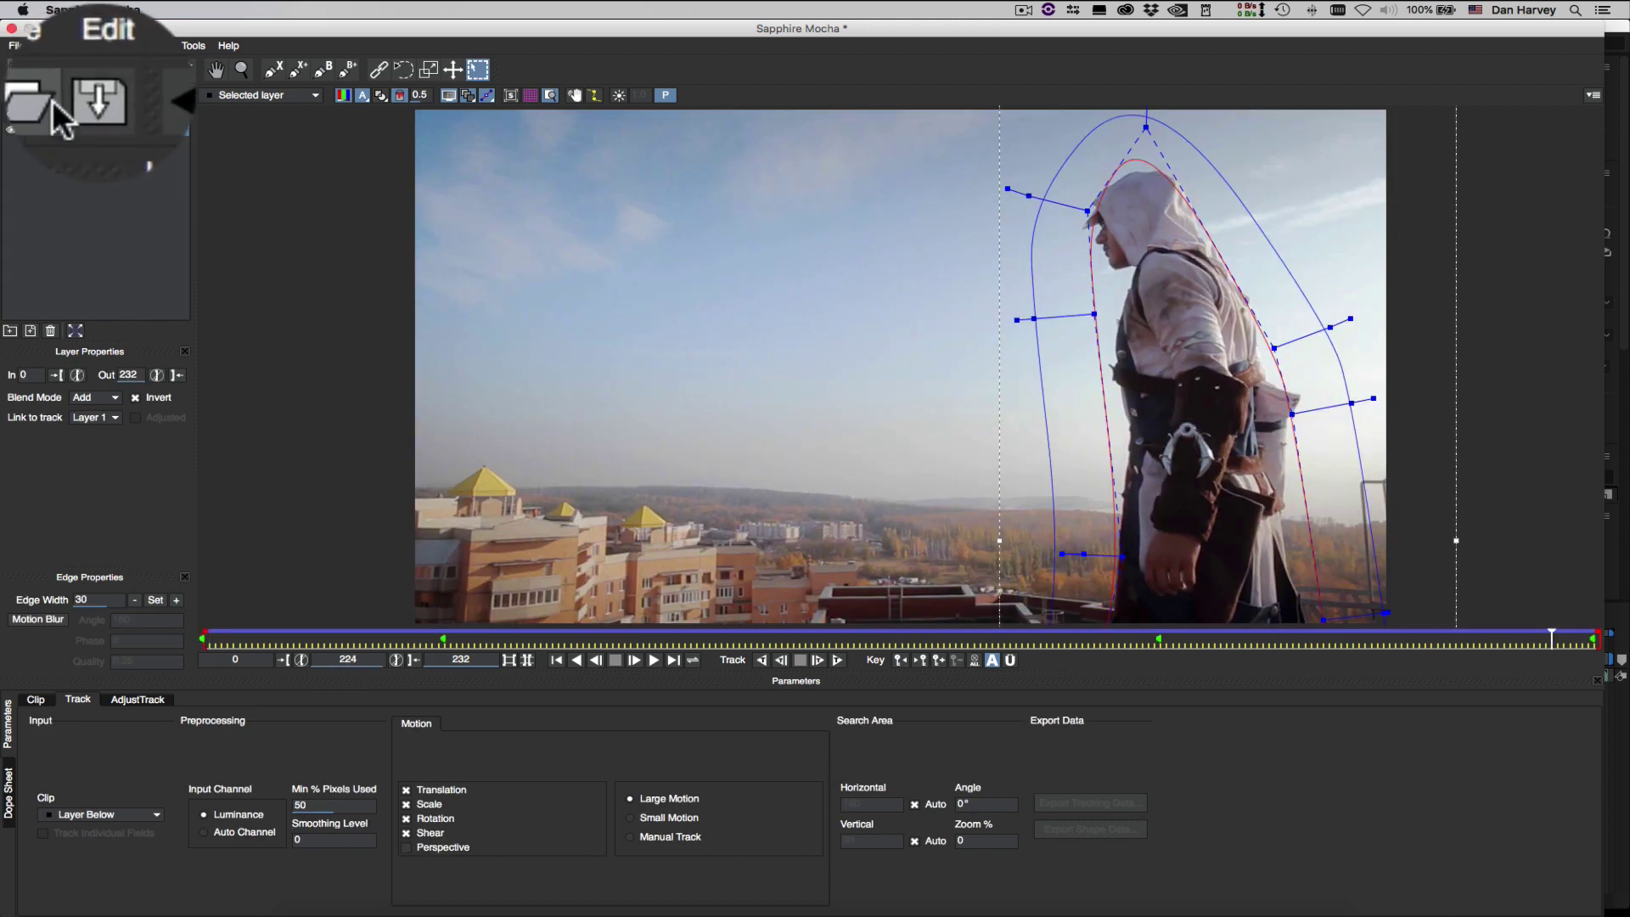
pyautogui.click(39, 66)
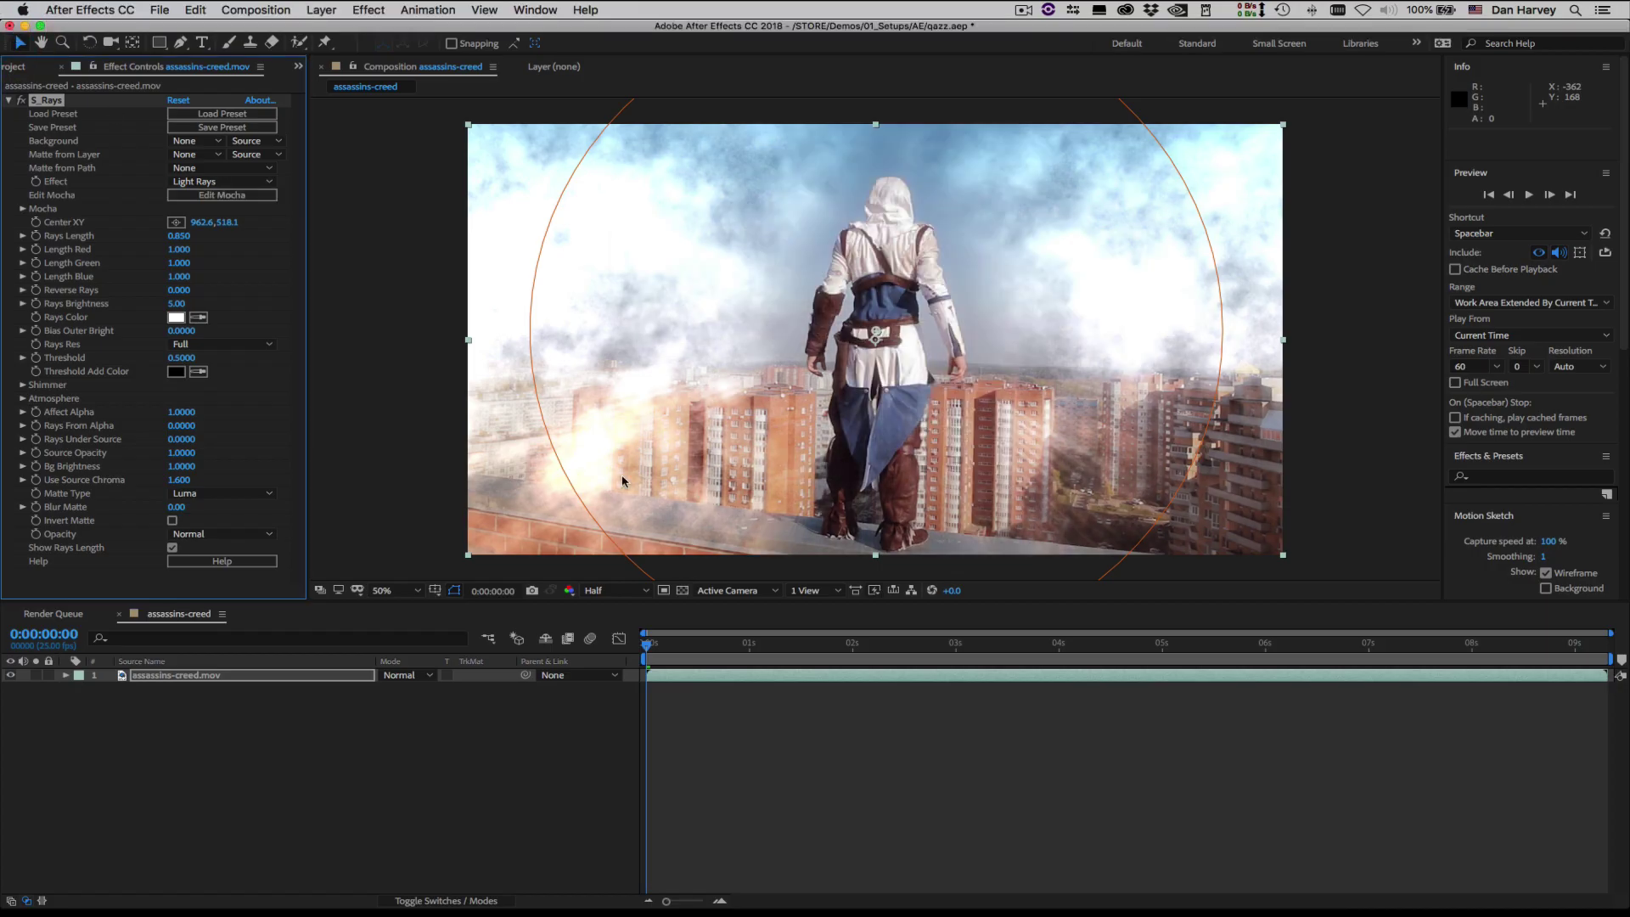
pyautogui.moveTo(649, 649); pyautogui.dragTo(1368, 649)
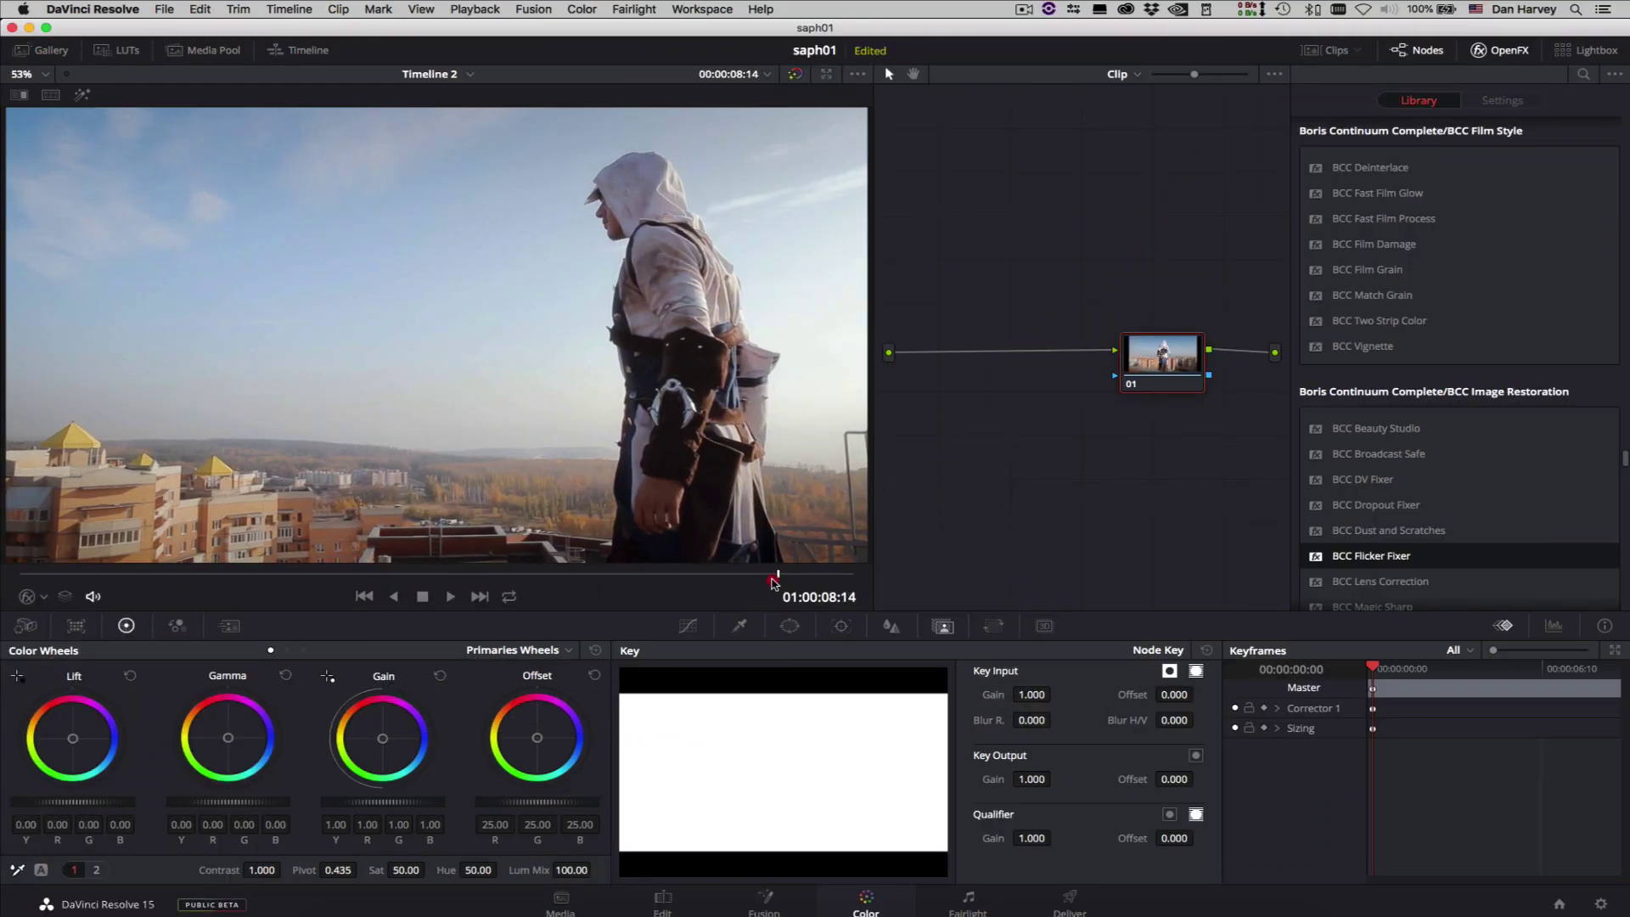
# - In DaVinci Resolve, return to the clip's first frame and add assassins-creed.mov as an external matte on node 01, with space beside it
pyautogui.moveTo(774, 579); pyautogui.dragTo(3, 569)
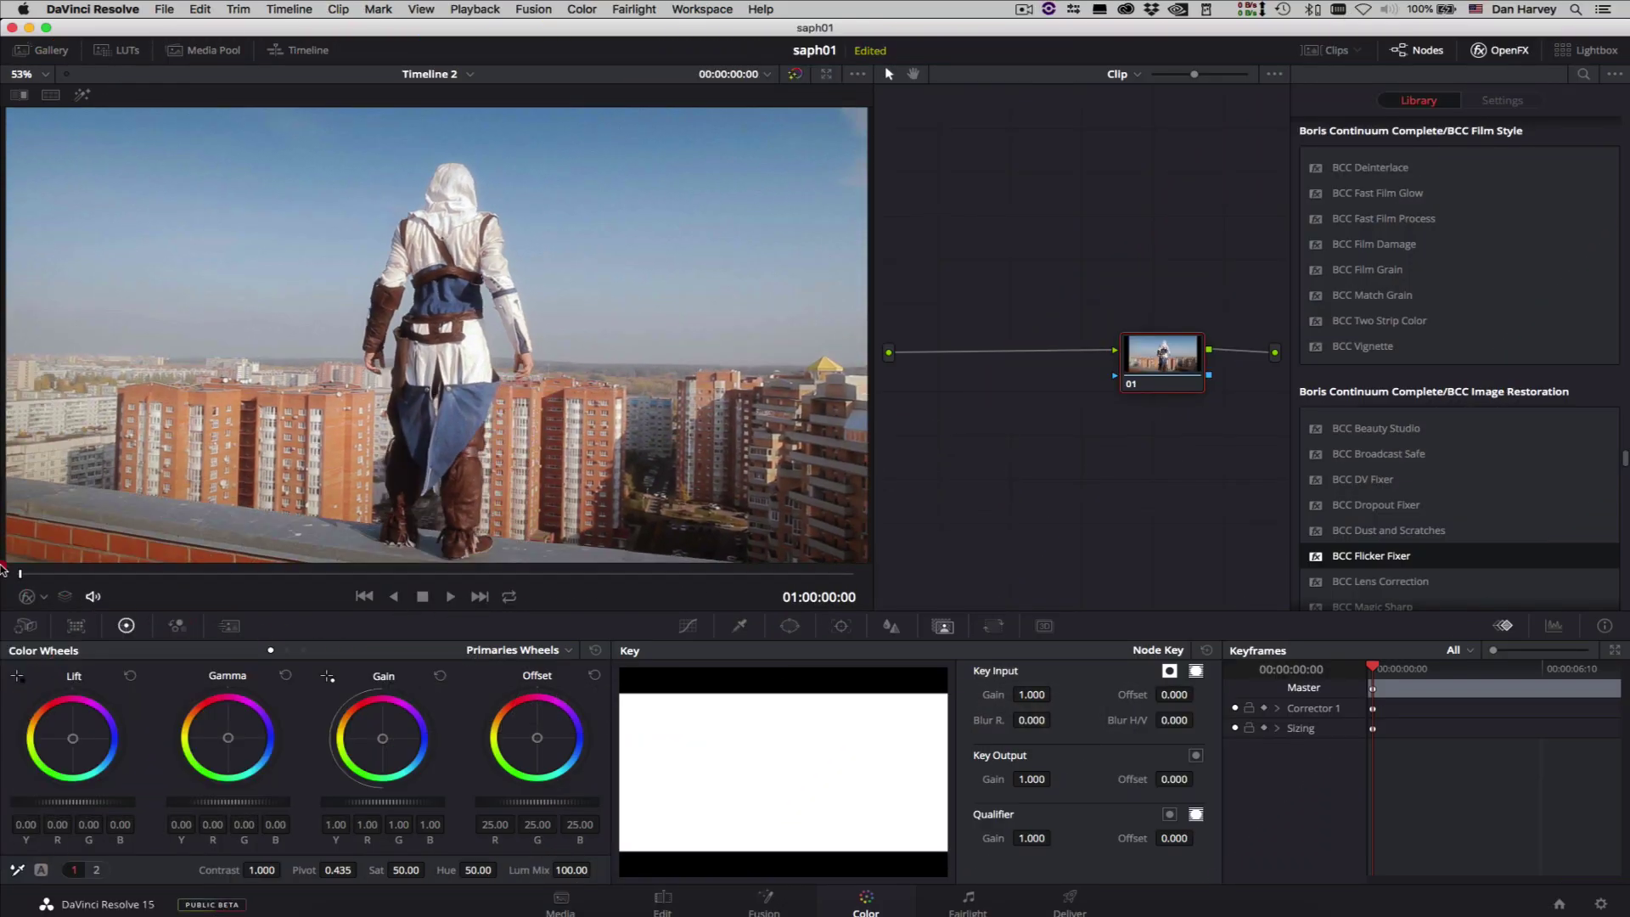
pyautogui.rightClick(1152, 350)
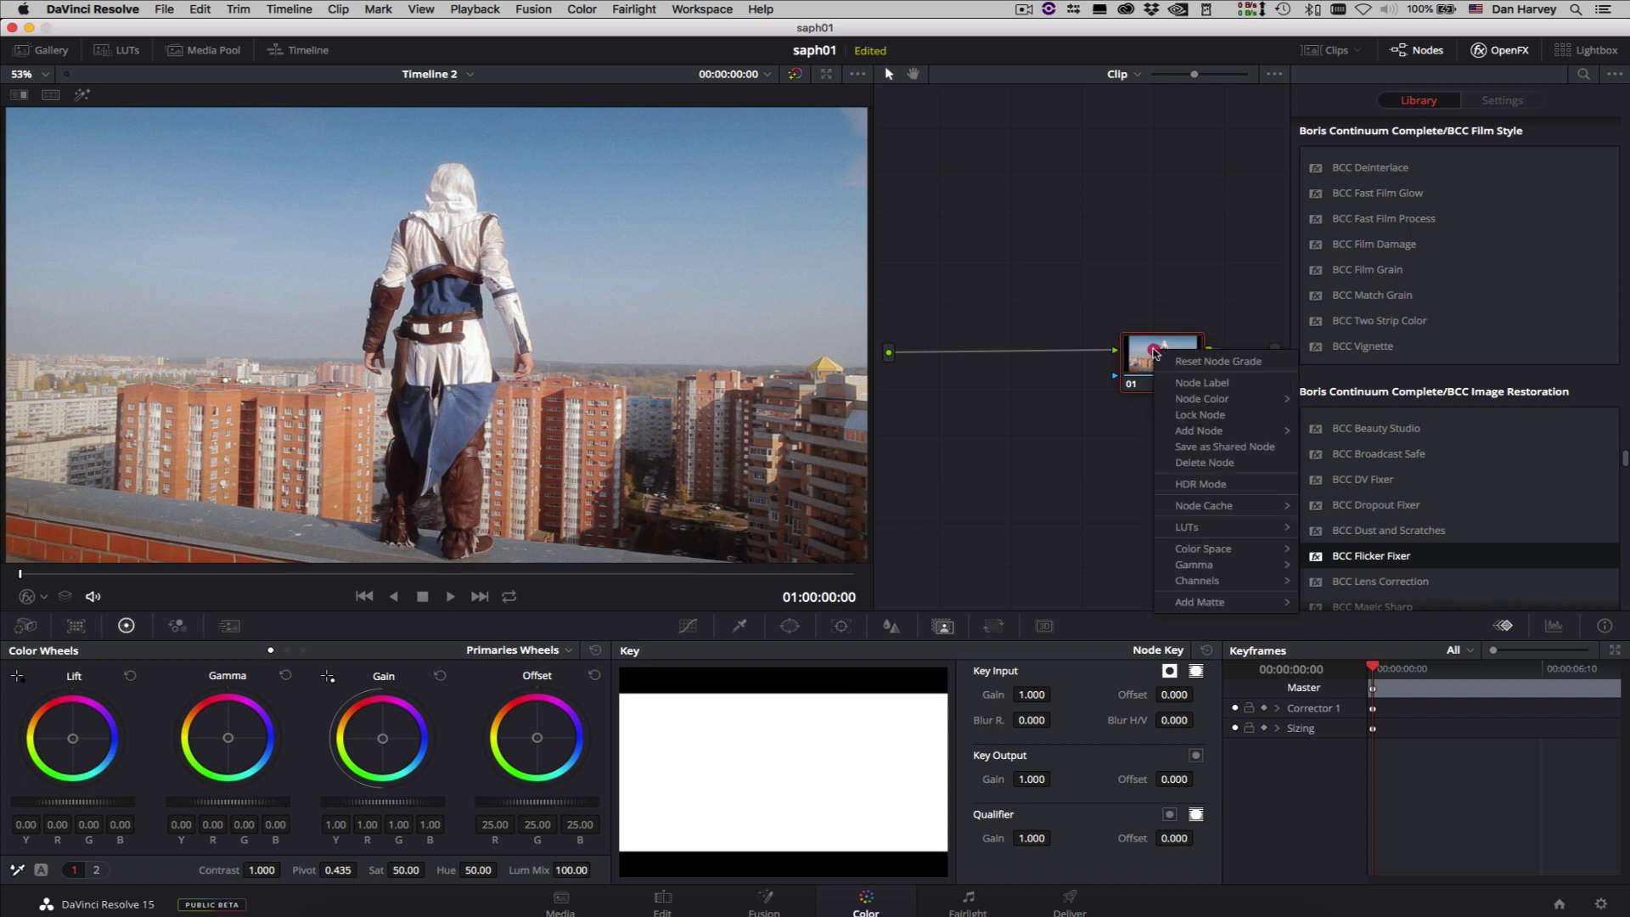
pyautogui.moveTo(1189, 603)
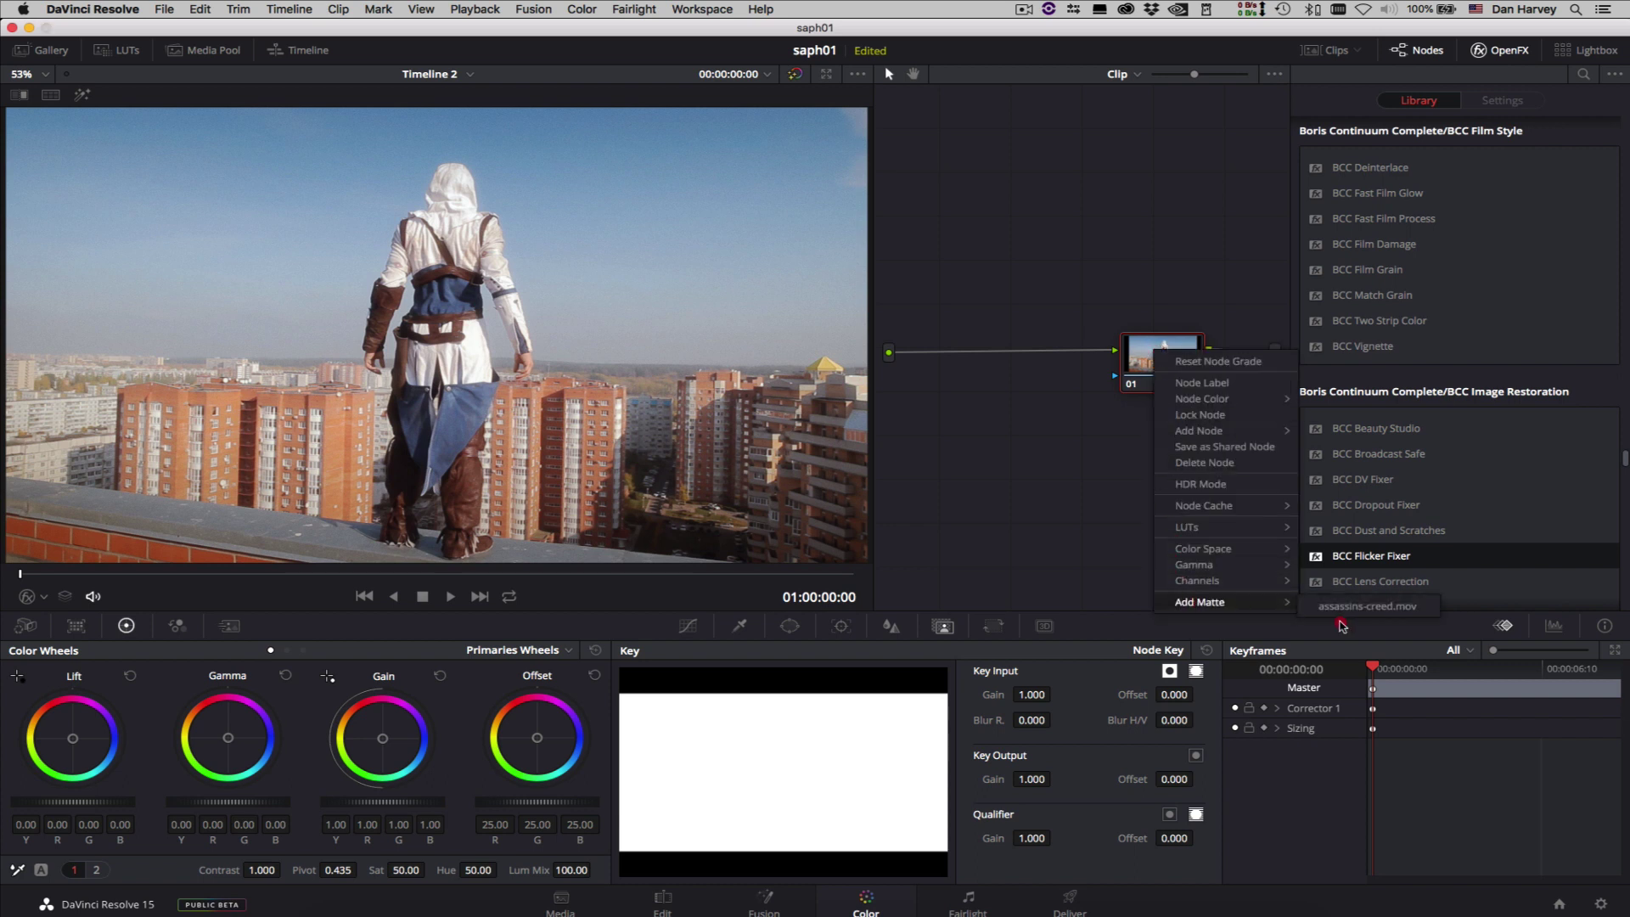
pyautogui.click(1363, 606)
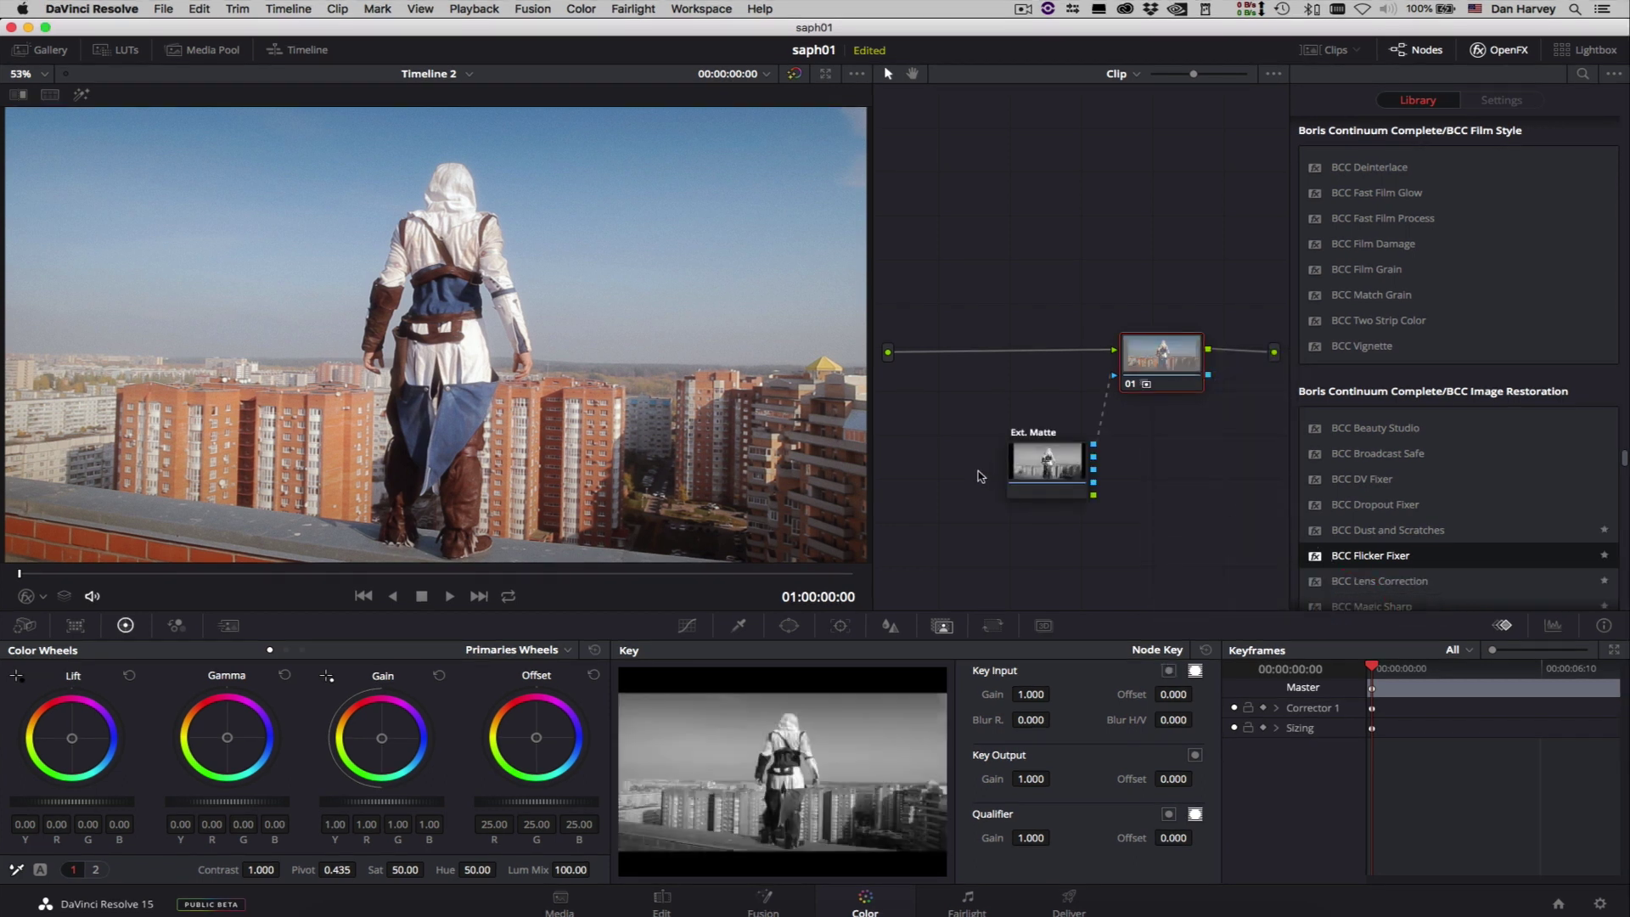
pyautogui.moveTo(1042, 466); pyautogui.dragTo(974, 482)
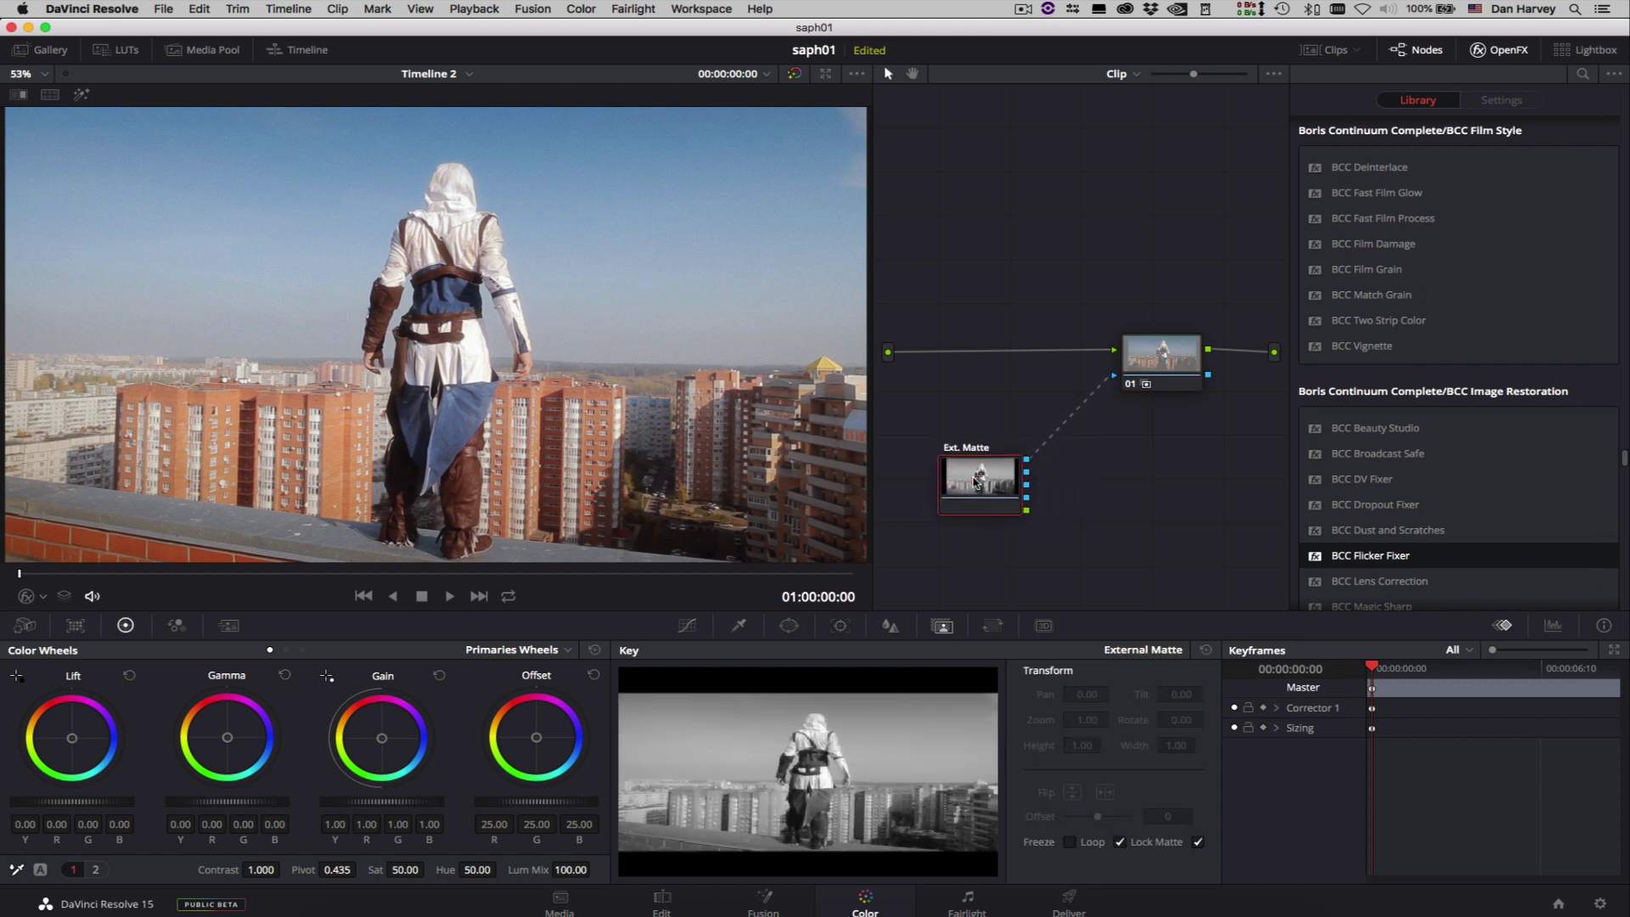
# - Add a serial node after the external matte and connect its output to the key input of node 01
pyautogui.rightClick(972, 485)
pyautogui.rightClick(1010, 487)
pyautogui.moveTo(1069, 566)
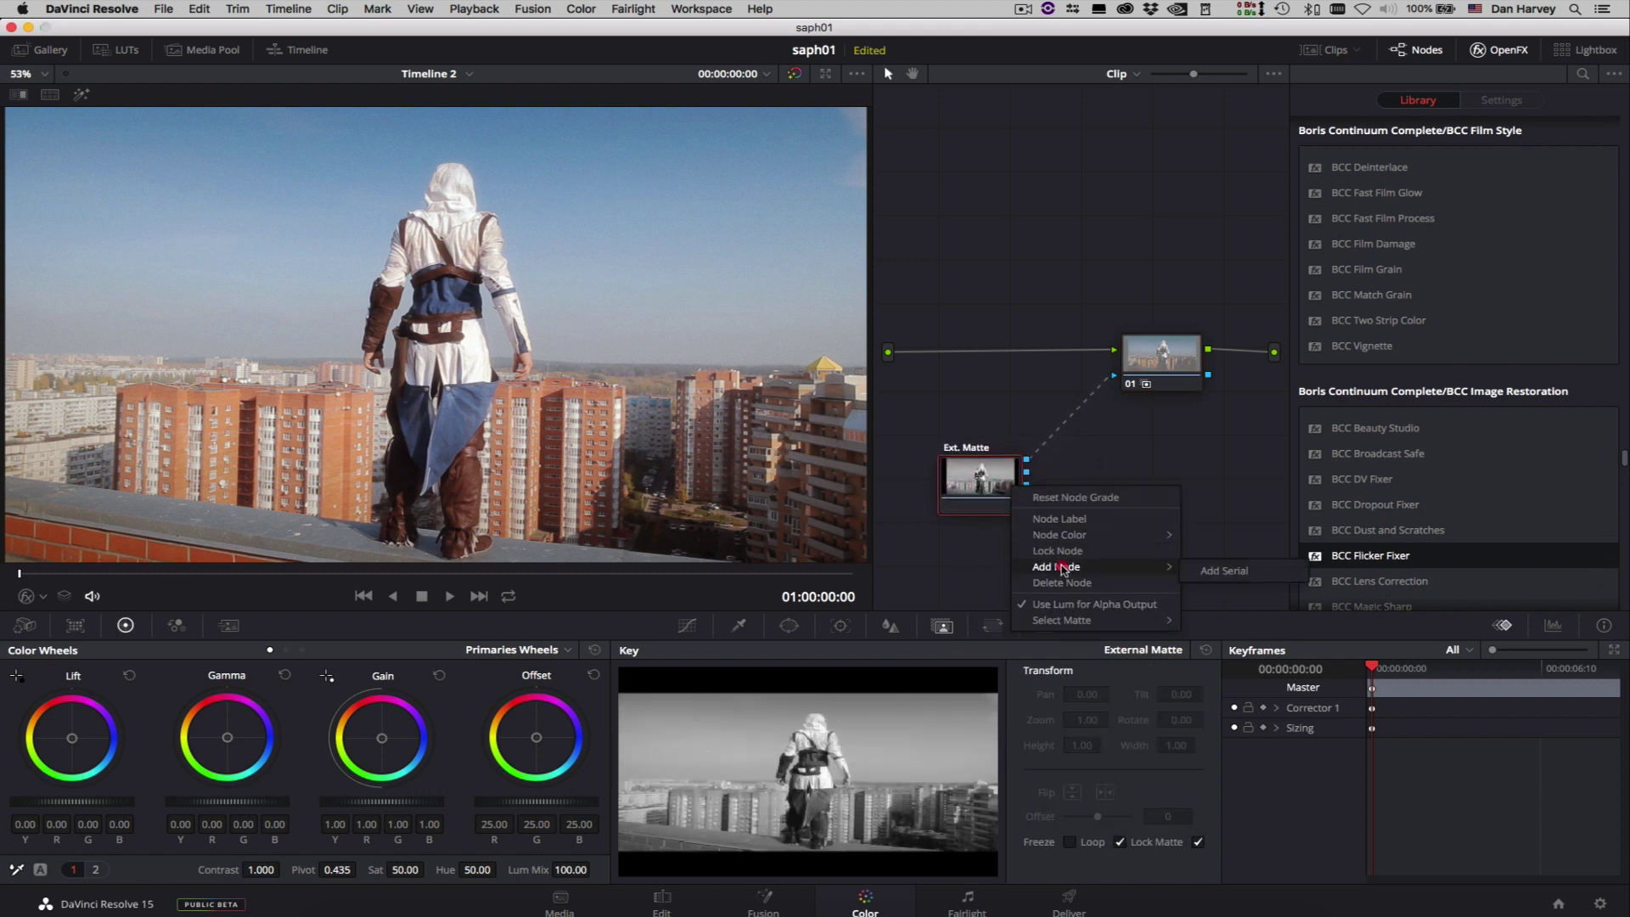
pyautogui.click(1232, 572)
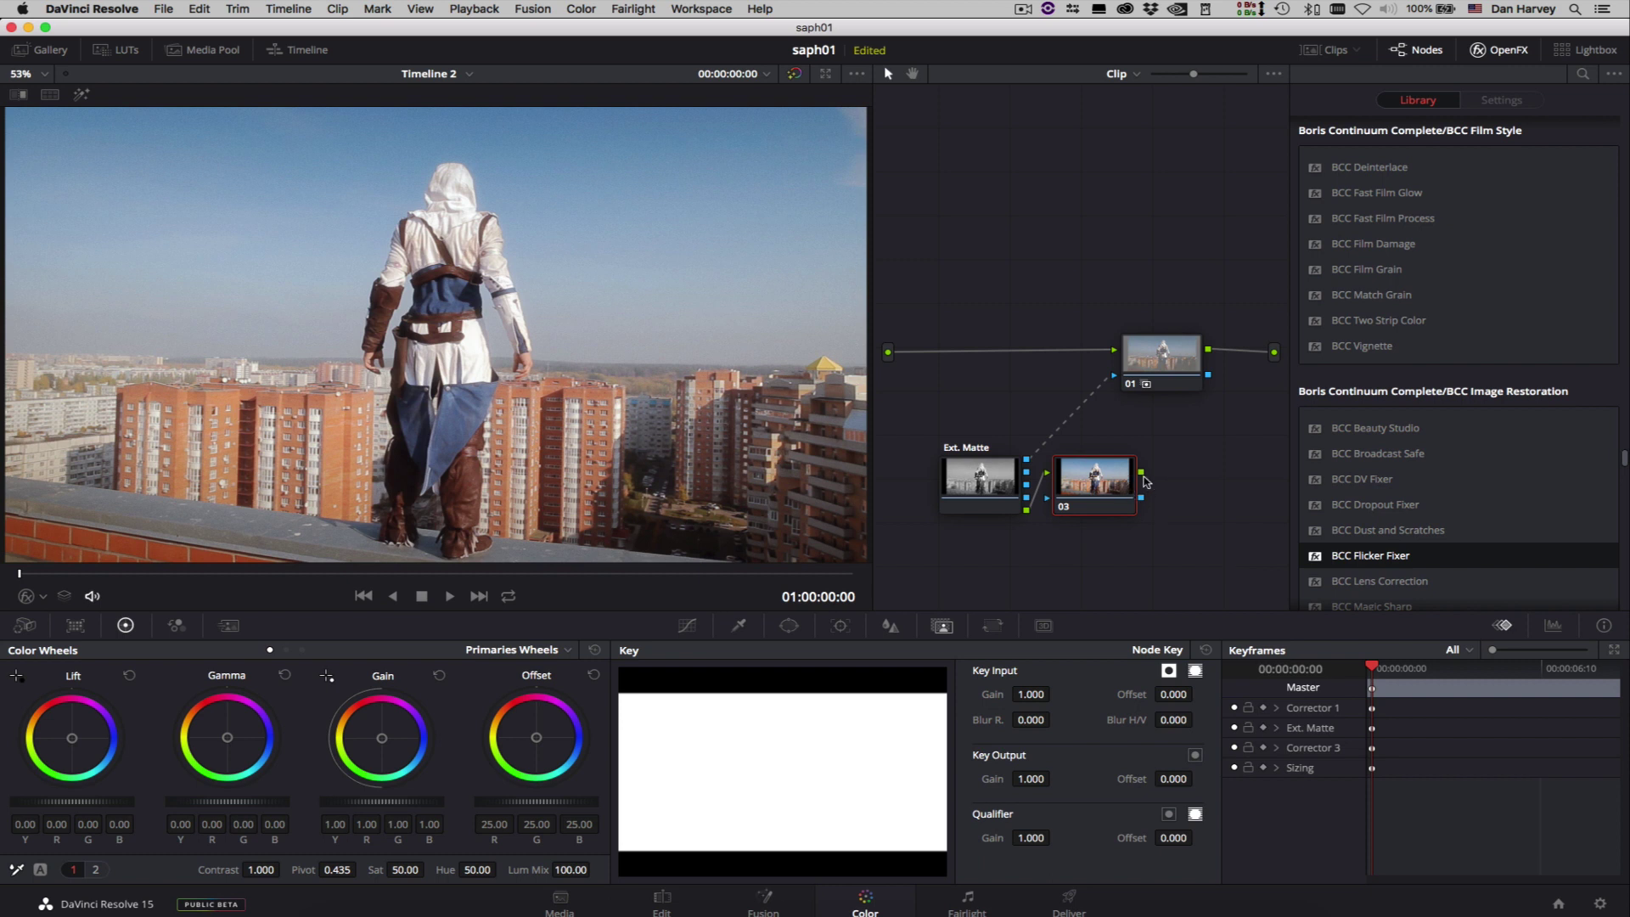
pyautogui.moveTo(1140, 473); pyautogui.dragTo(1197, 362)
# - Apply the BCC Glare effect from the OpenFX library to node 03
pyautogui.moveTo(1087, 485); pyautogui.dragTo(1088, 484)
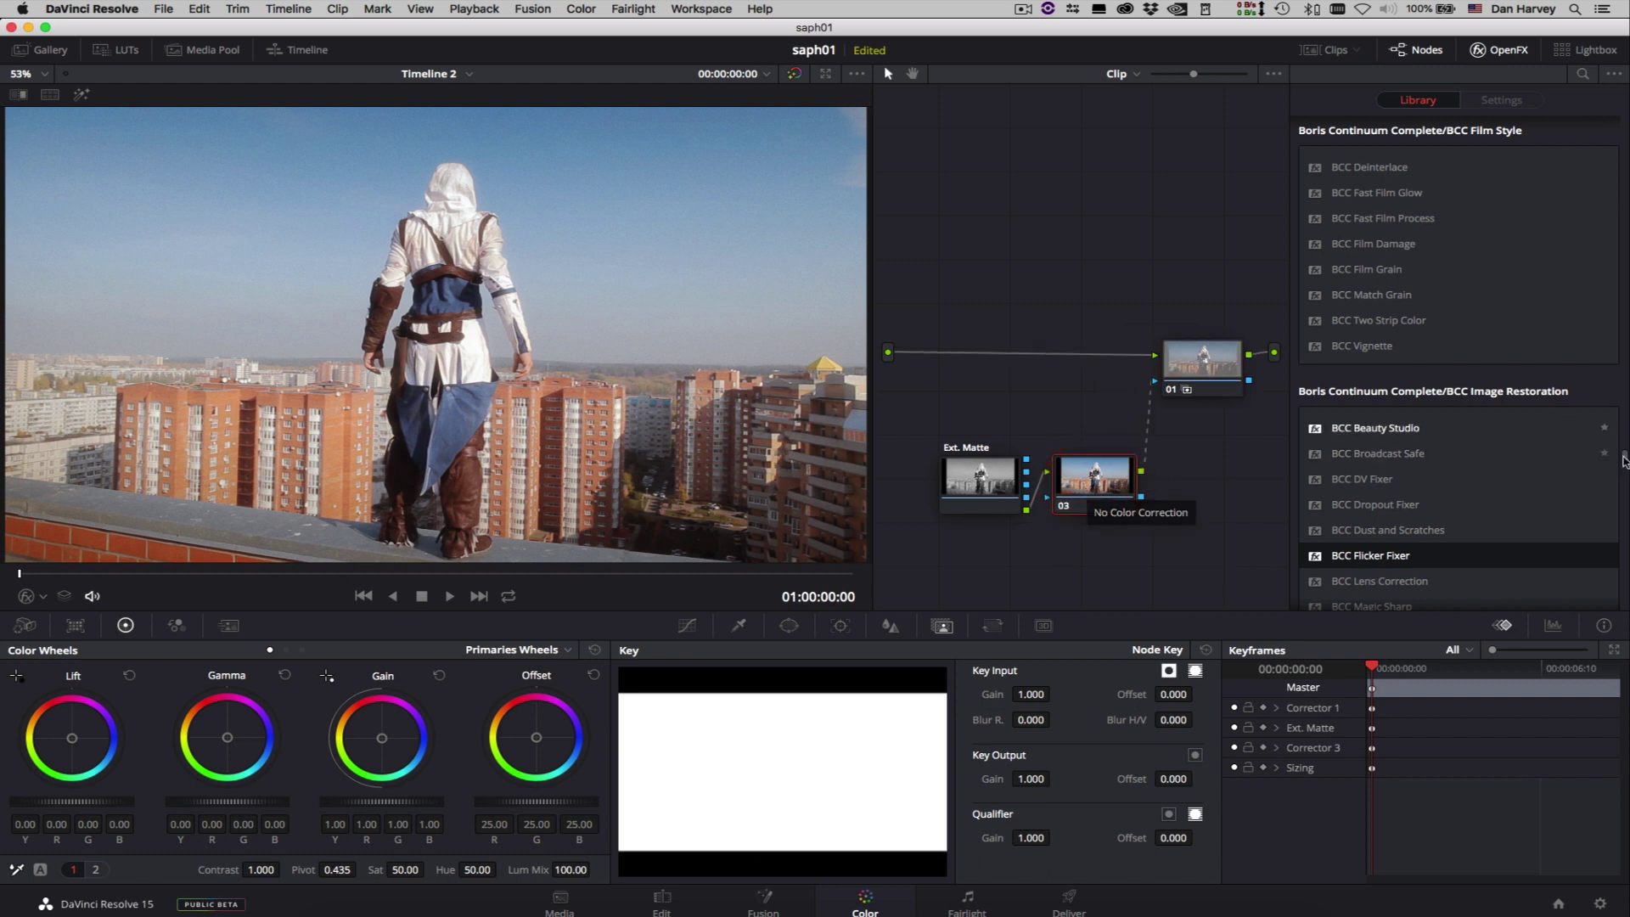
pyautogui.moveTo(1623, 460); pyautogui.dragTo(1624, 492)
pyautogui.moveTo(1354, 309); pyautogui.dragTo(1098, 529)
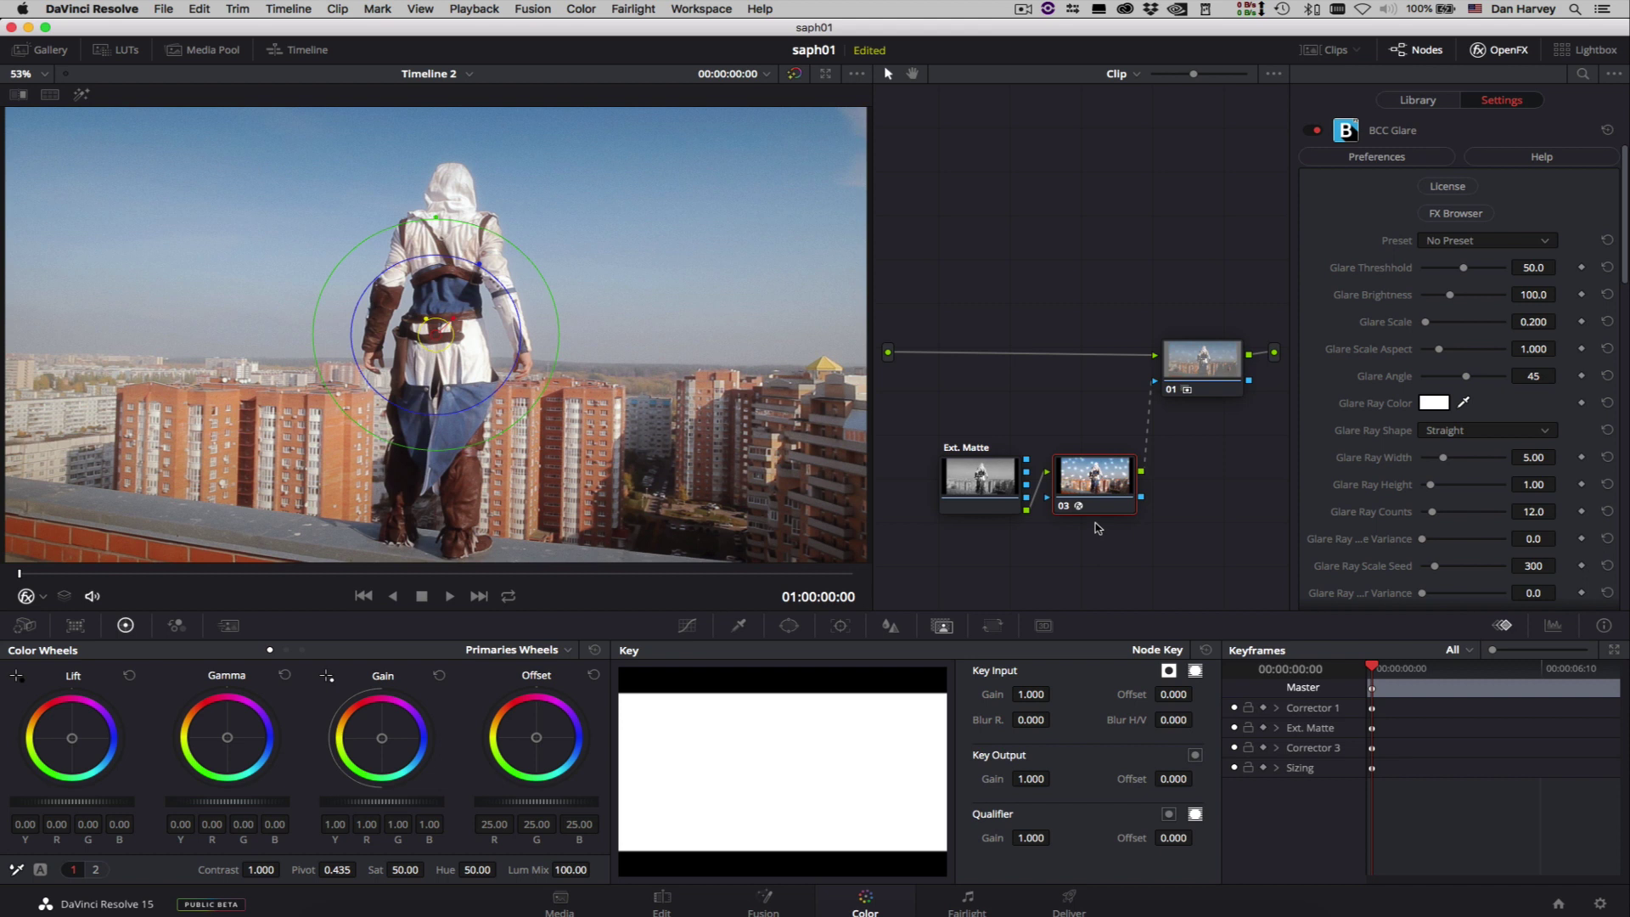
# - Load blur-mask.mocha into BCC Glare's Mocha, save it, and turn on View Mask / Matte
pyautogui.moveTo(1623, 264); pyautogui.dragTo(1622, 463)
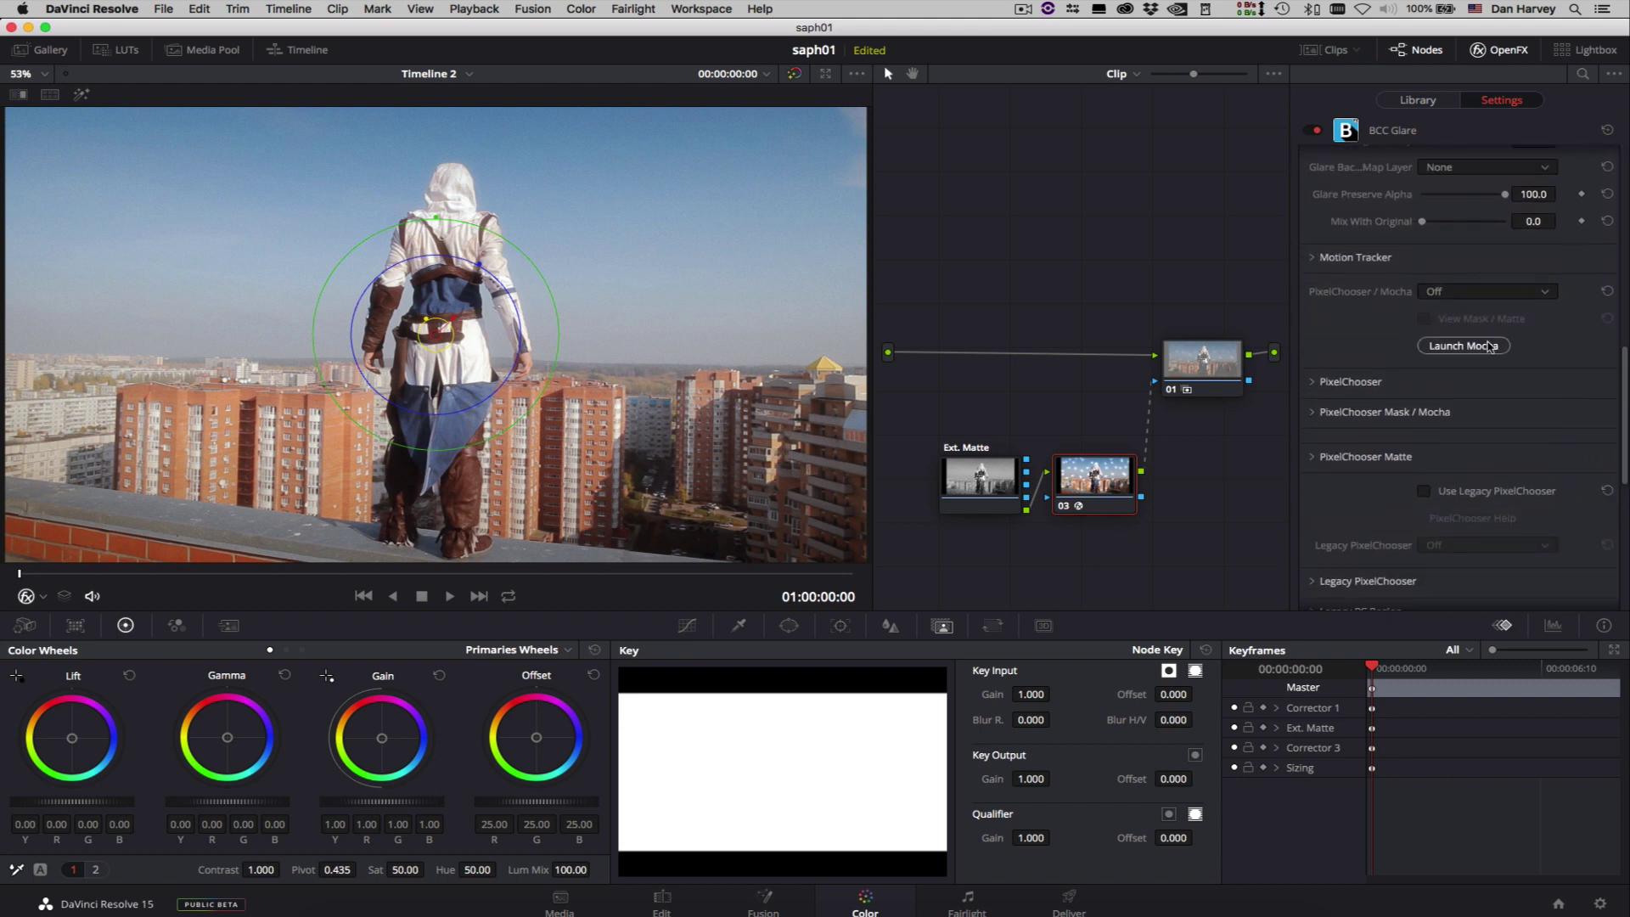
pyautogui.click(1492, 344)
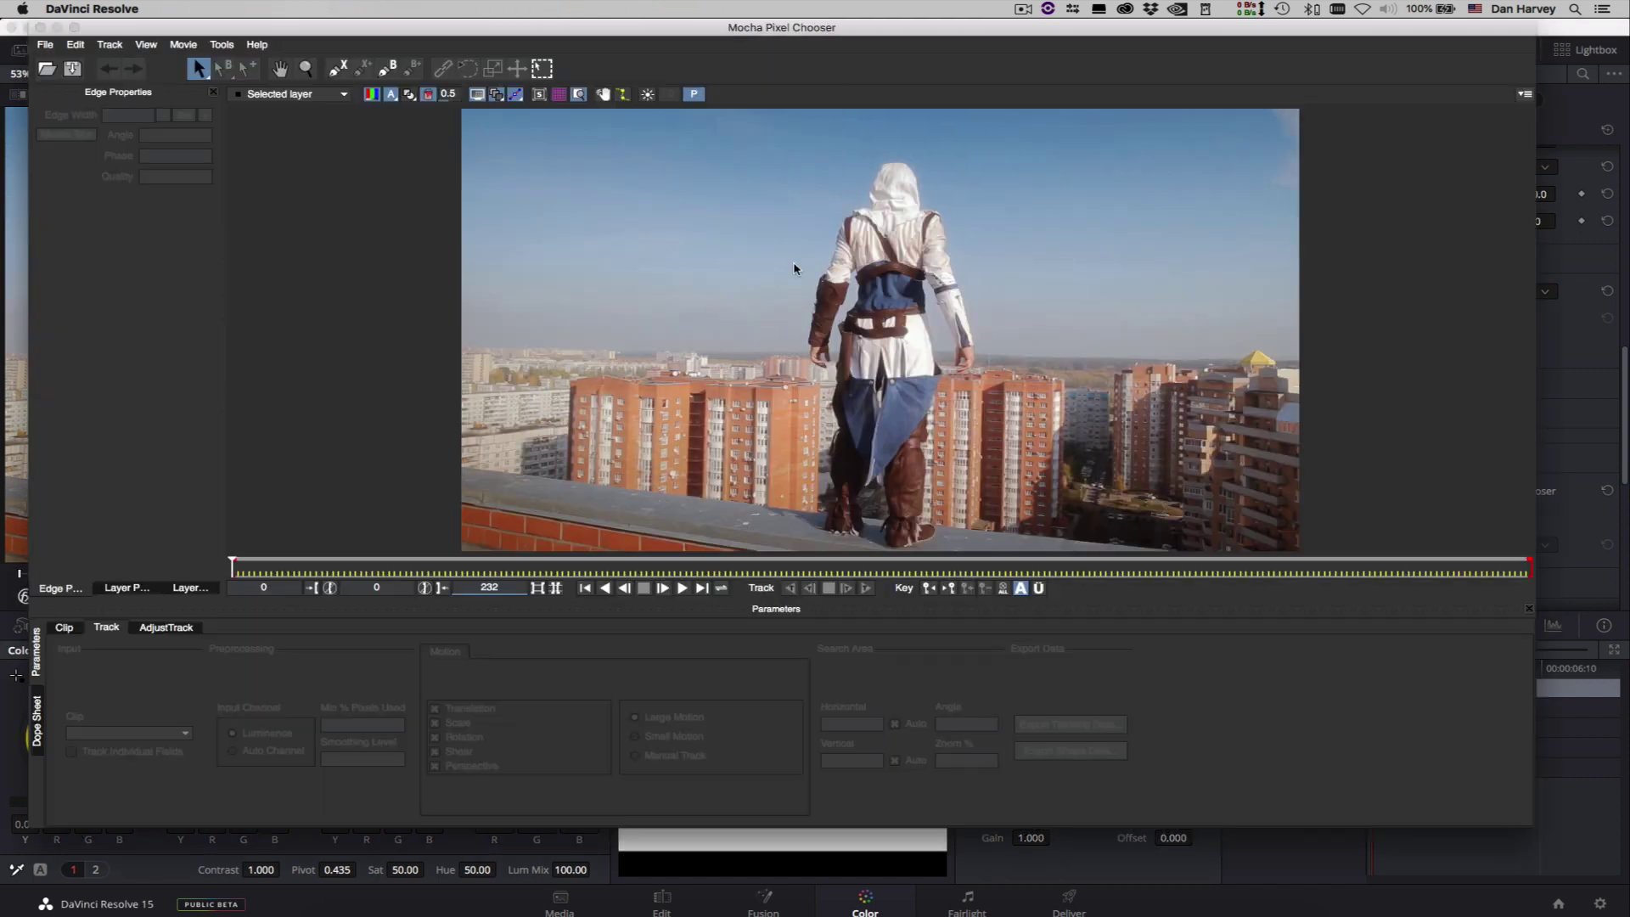
pyautogui.click(36, 44)
pyautogui.click(64, 52)
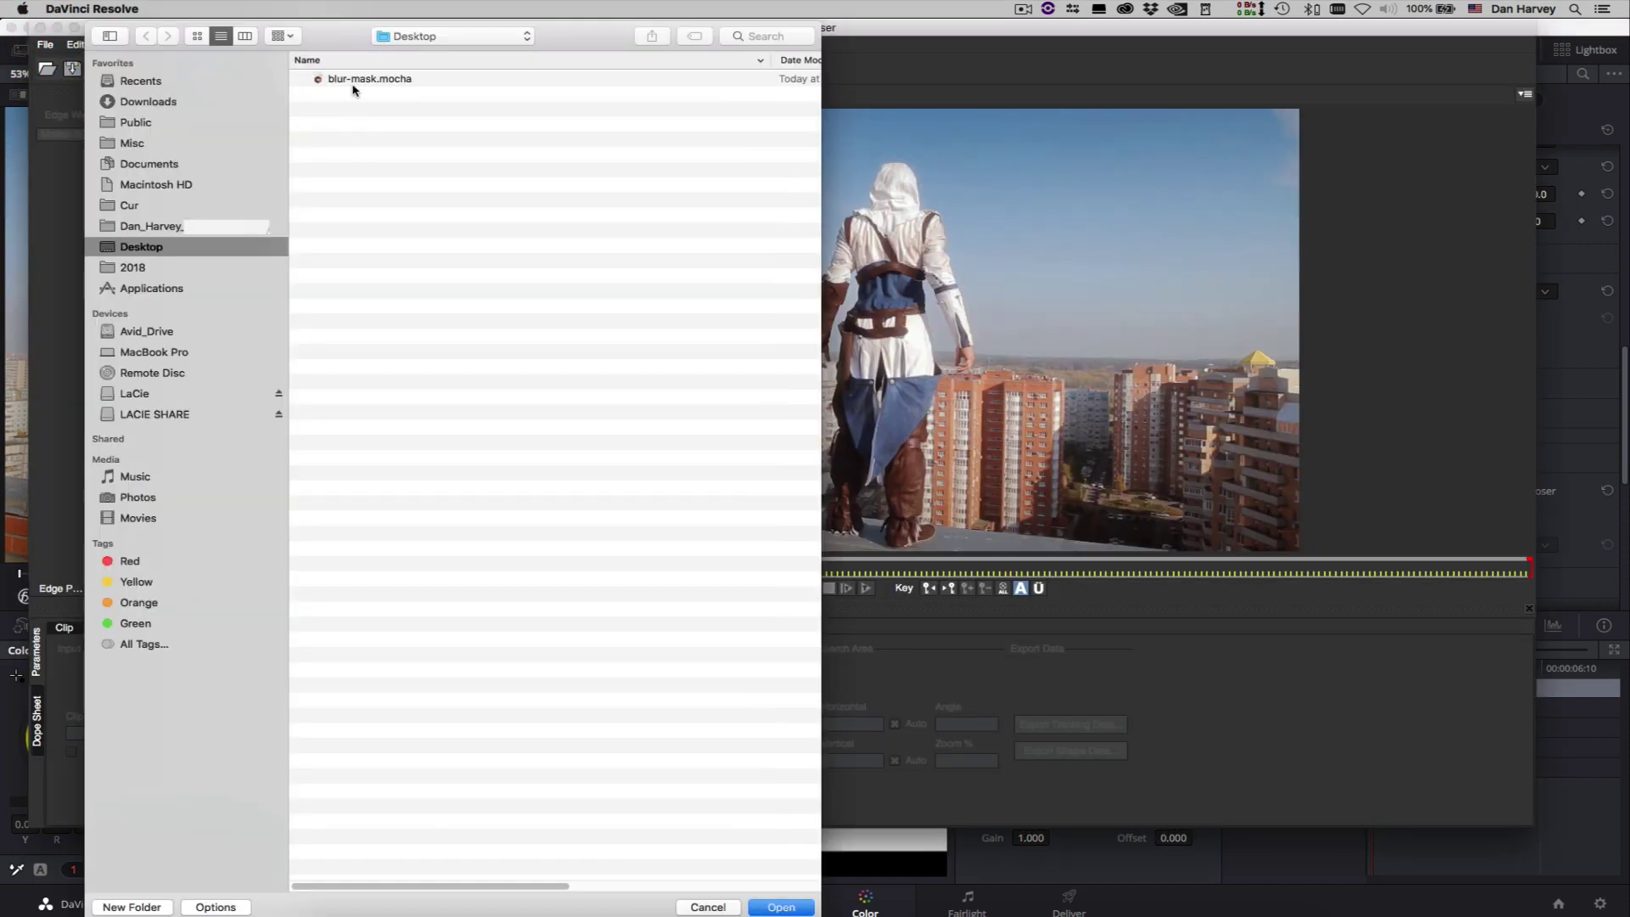
pyautogui.click(353, 85)
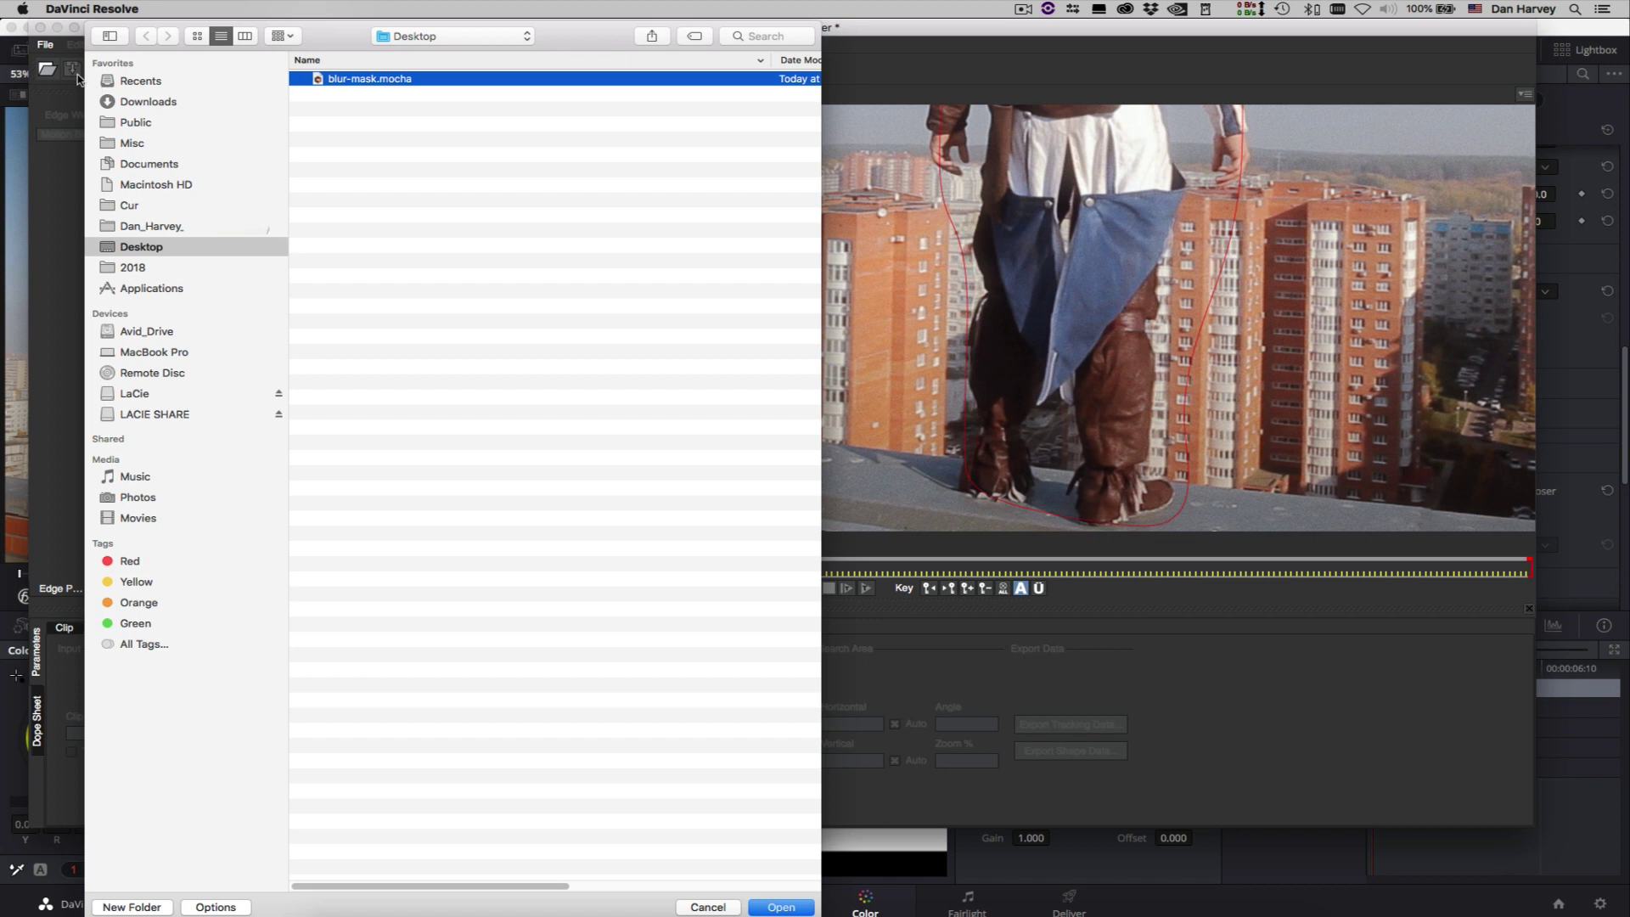
pyautogui.press('Return')
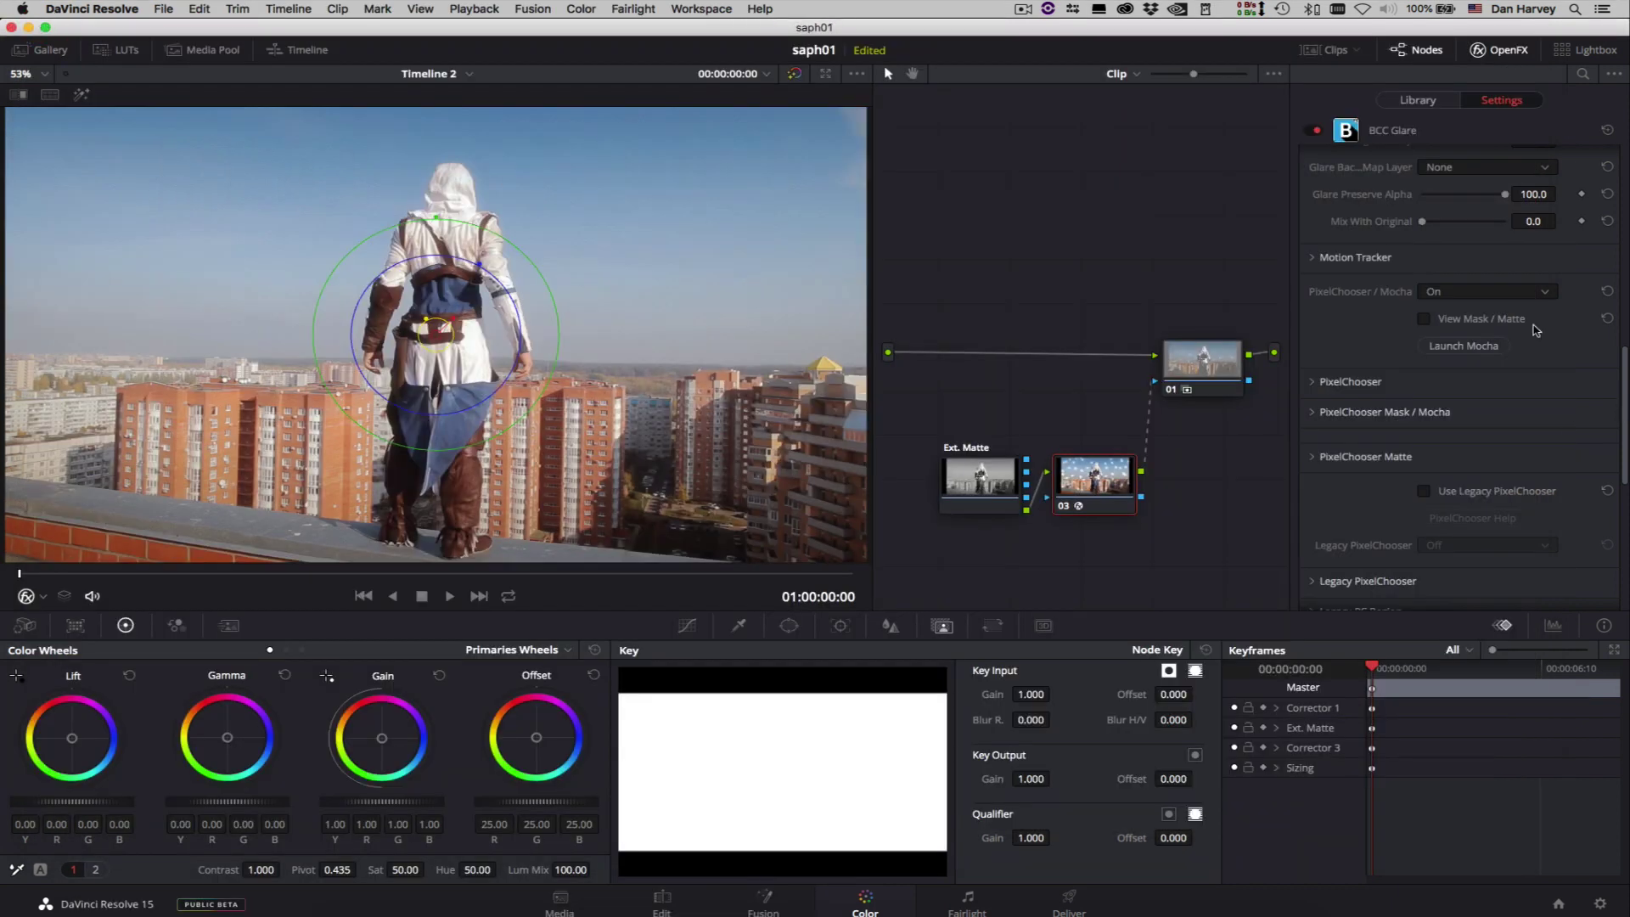
pyautogui.click(1425, 320)
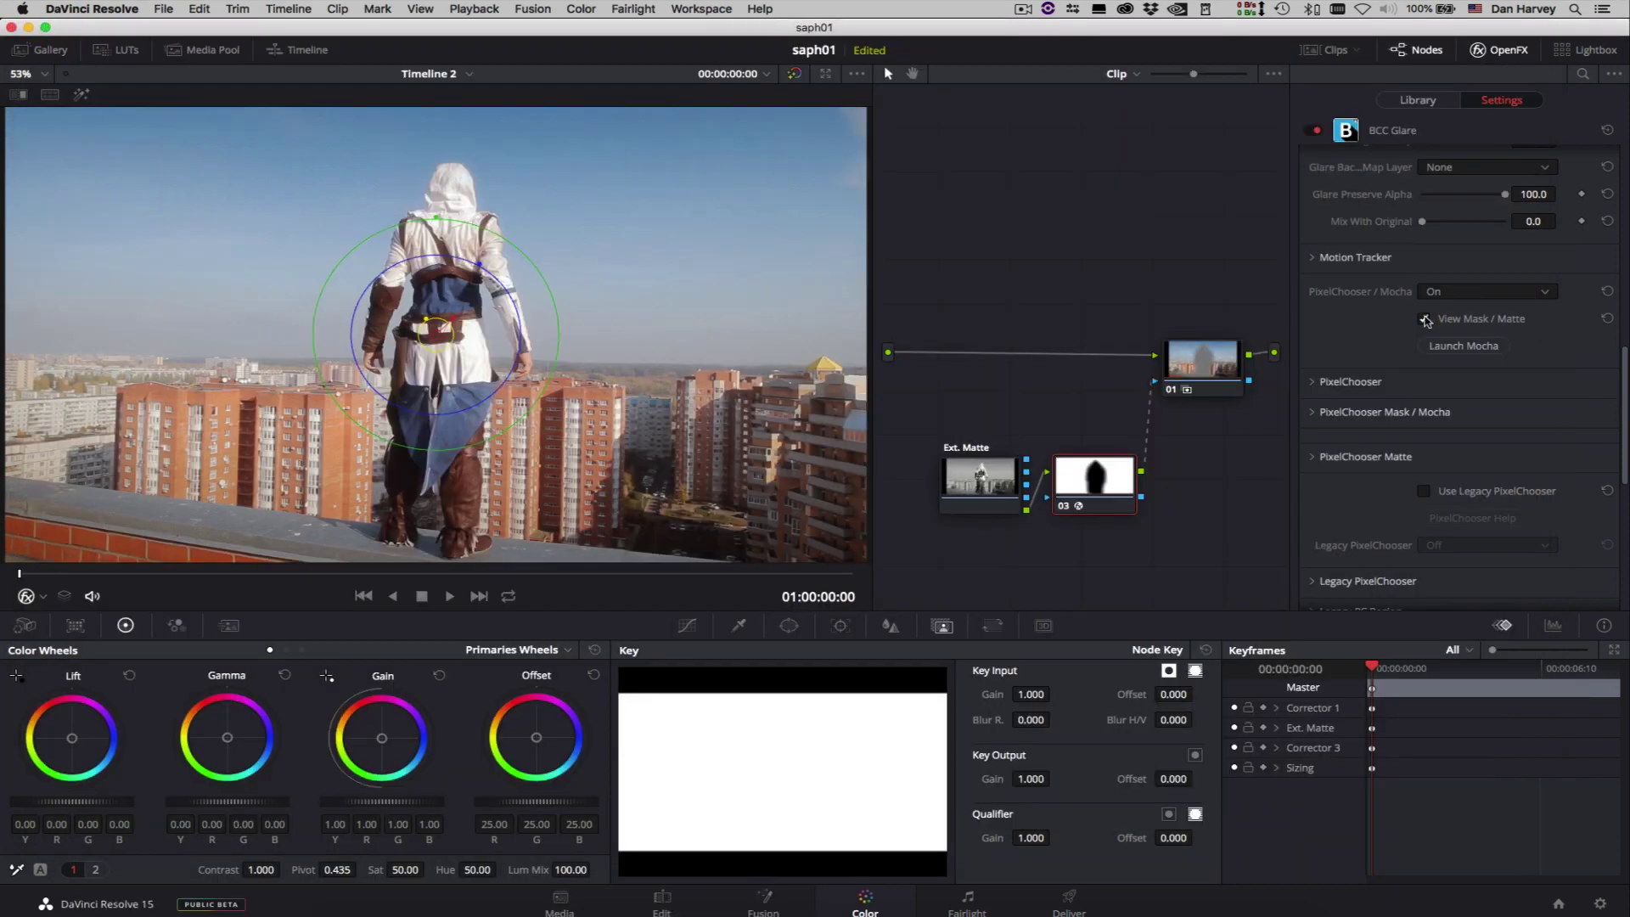
# - Select node 01 and examine its incoming matte in the key view, inverting the key input and restoring it
pyautogui.click(1207, 361)
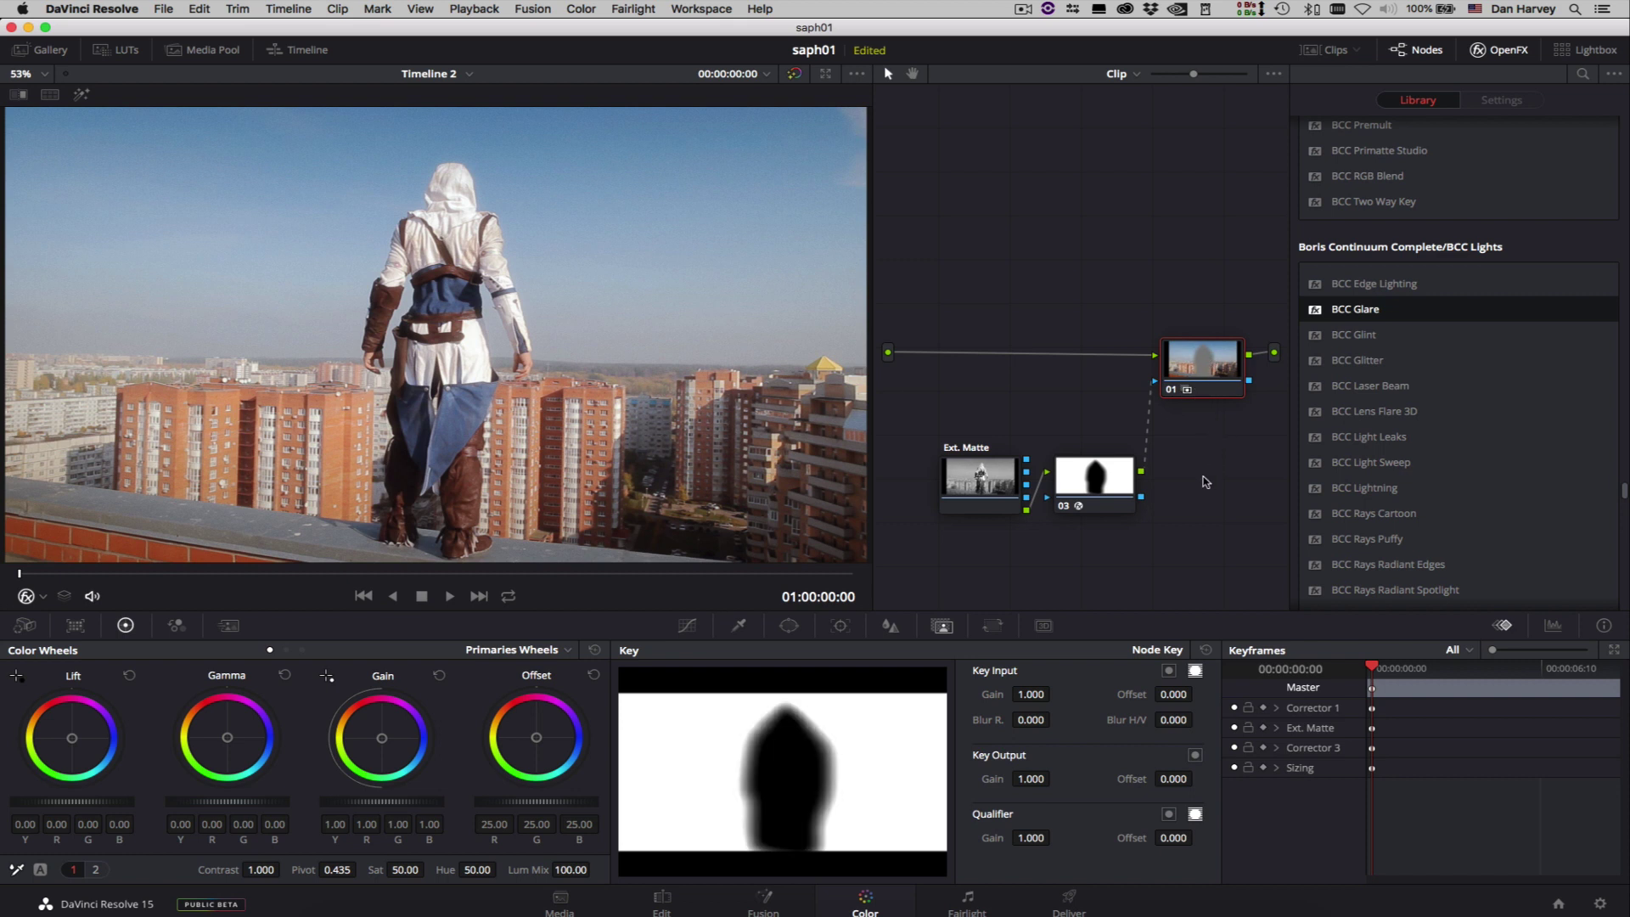
pyautogui.moveTo(1031, 694); pyautogui.dragTo(1028, 700)
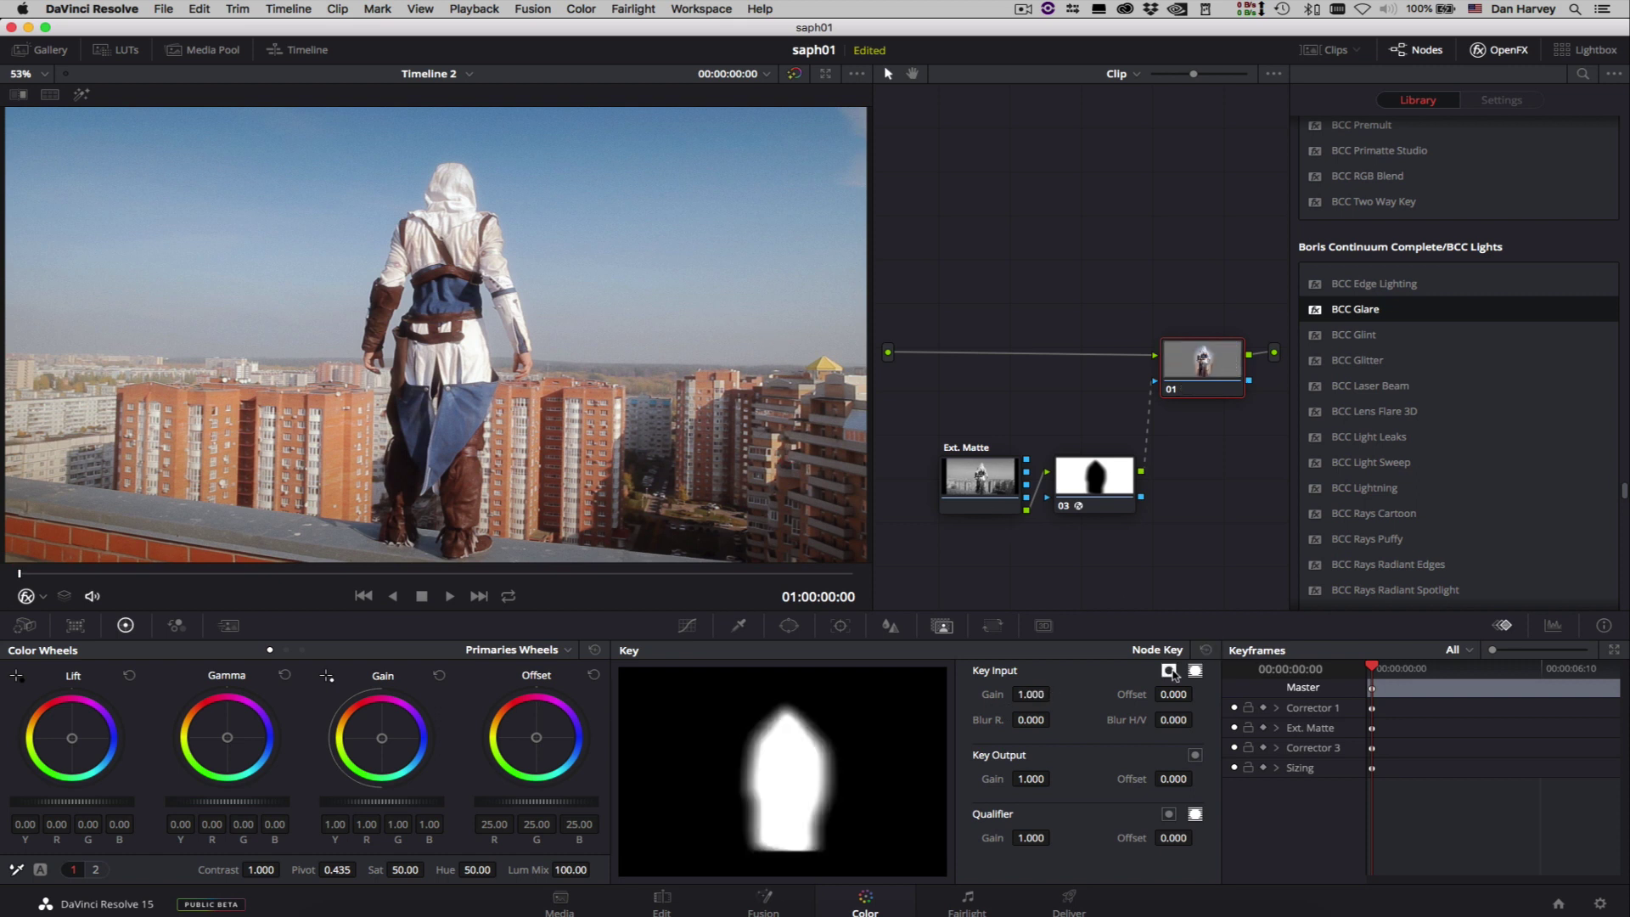
pyautogui.click(1169, 670)
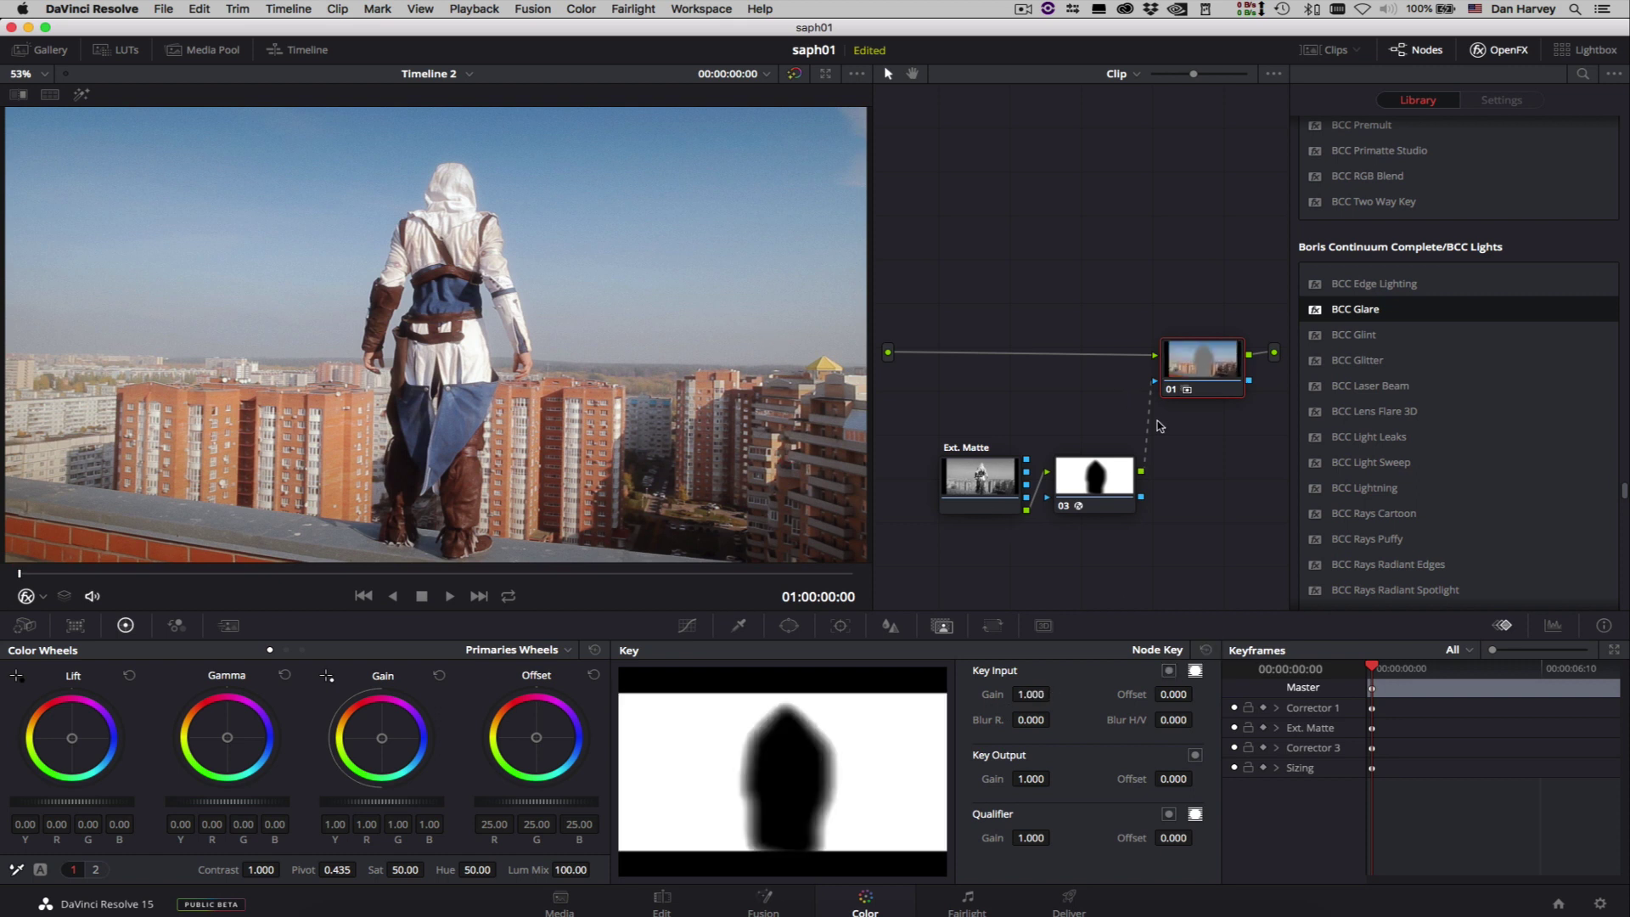
# - Apply the ResolveFX Stylize Prism Blur to node 01, raise its aberration strength and blur strength, and scrub through the clip
pyautogui.scroll(15, 1594, 163)
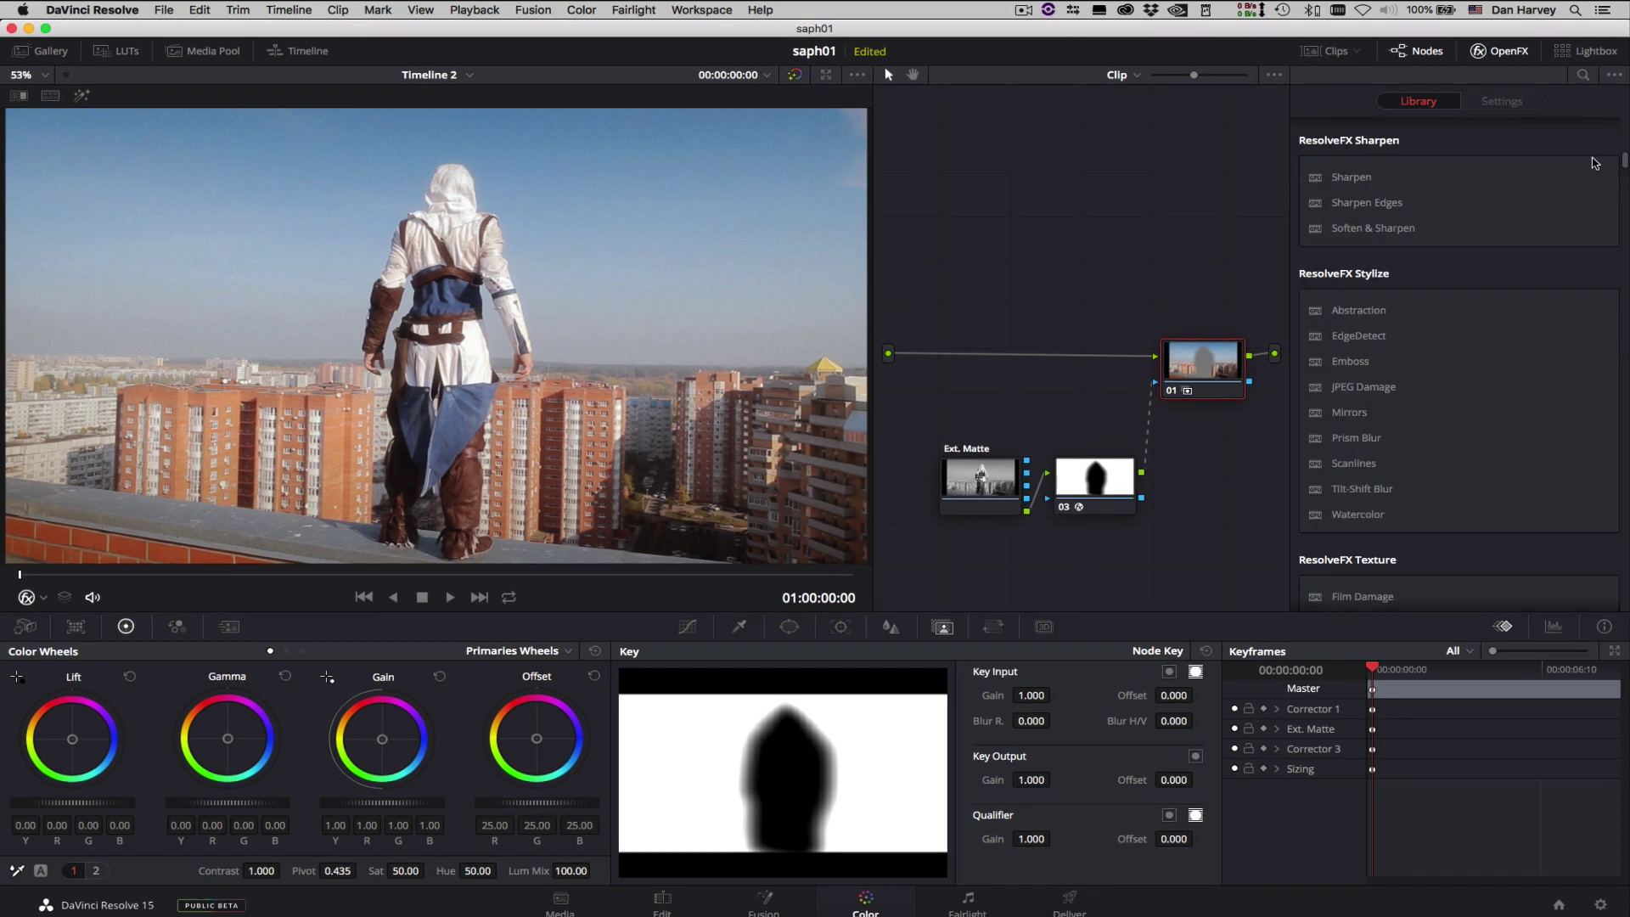
pyautogui.moveTo(1351, 440); pyautogui.dragTo(1214, 374)
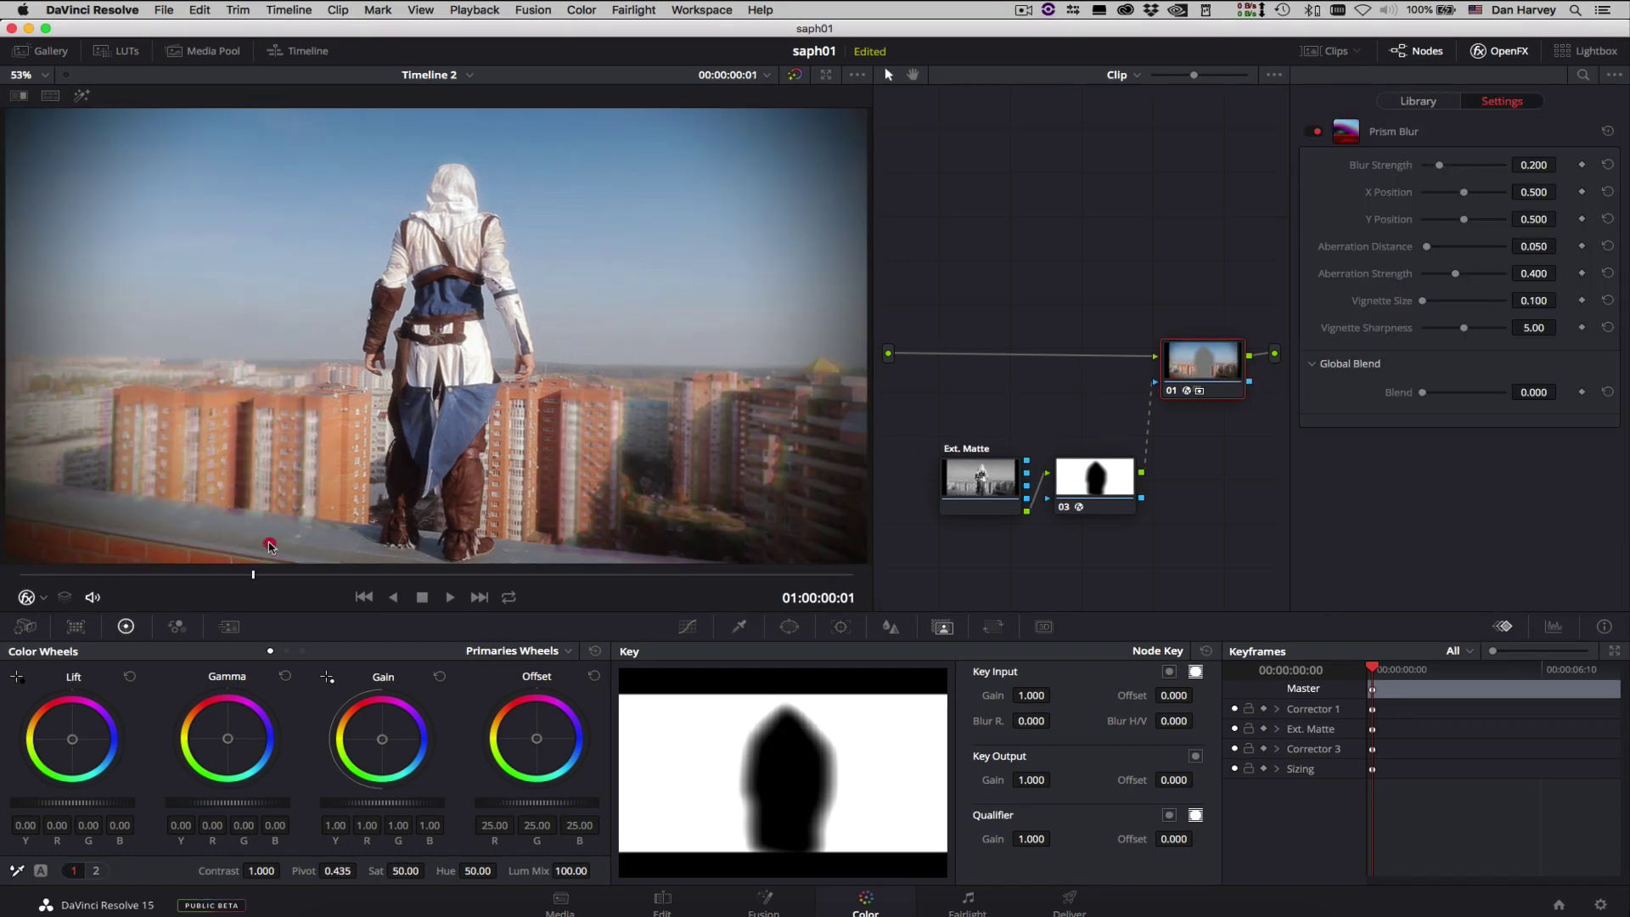
pyautogui.moveTo(1455, 273)
pyautogui.mouseDown()
pyautogui.moveTo(1485, 275)
pyautogui.moveTo(1471, 273)
pyautogui.mouseUp()
pyautogui.moveTo(1439, 165); pyautogui.dragTo(1482, 201)
pyautogui.moveTo(503, 575); pyautogui.dragTo(724, 566)
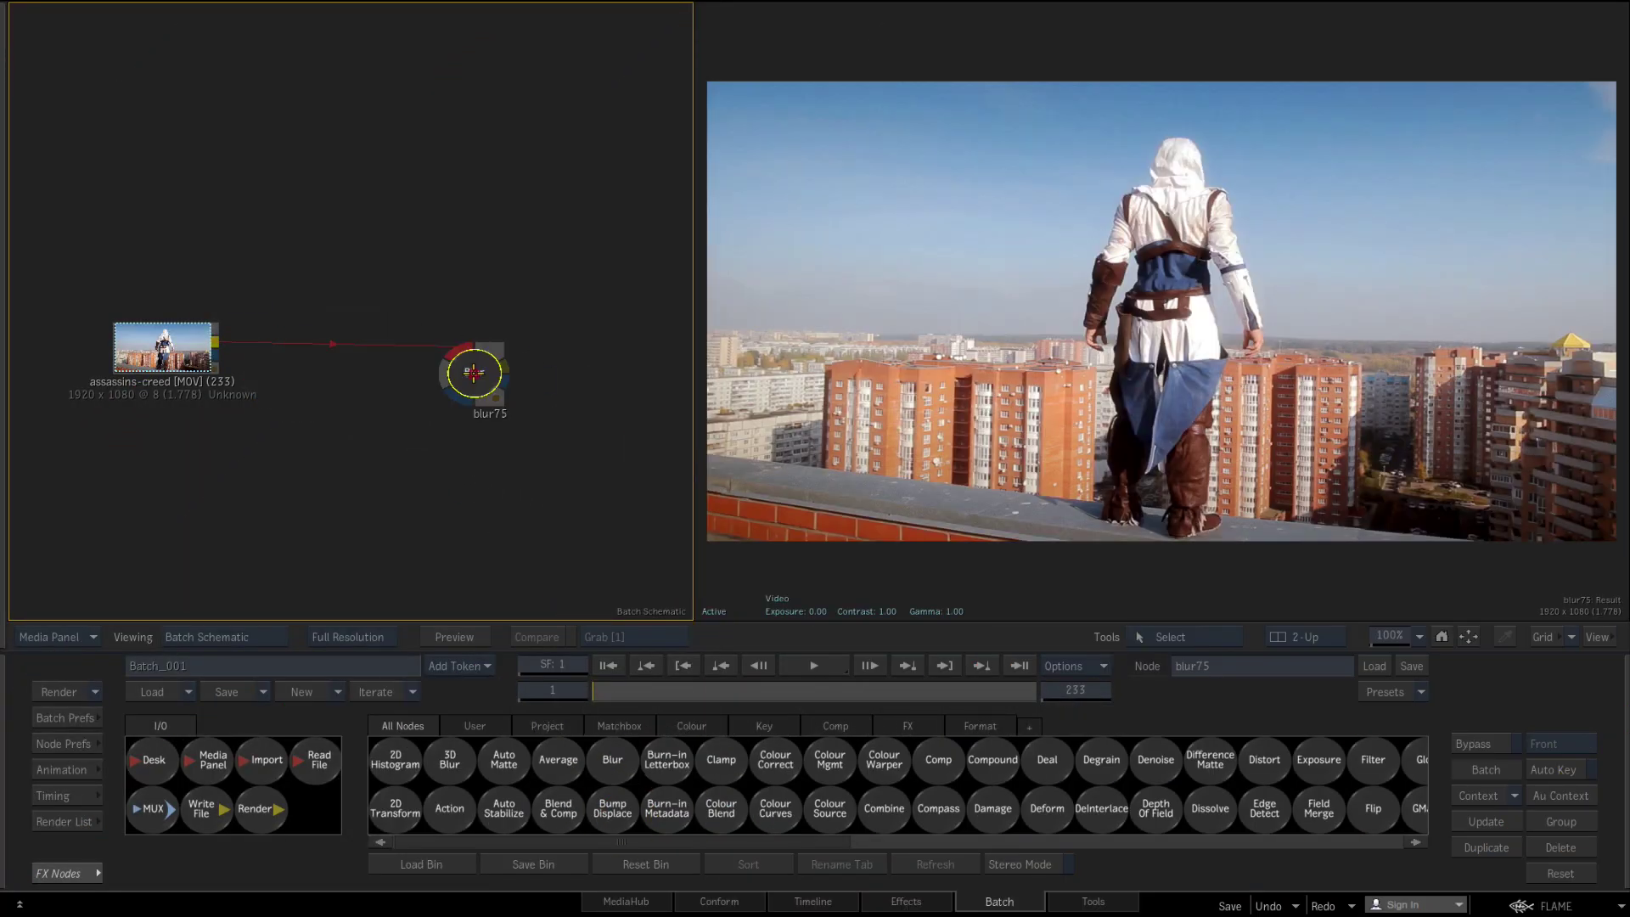
# - Switch to Flame and set the Blur node to Radial, centred near the figure's head at X 0.01, Y 0.14, with amount 75
pyautogui.doubleClick(458, 369)
pyautogui.click(227, 744)
pyautogui.click(229, 680)
pyautogui.moveTo(1160, 309); pyautogui.dragTo(1171, 245)
pyautogui.moveTo(428, 741); pyautogui.dragTo(533, 736)
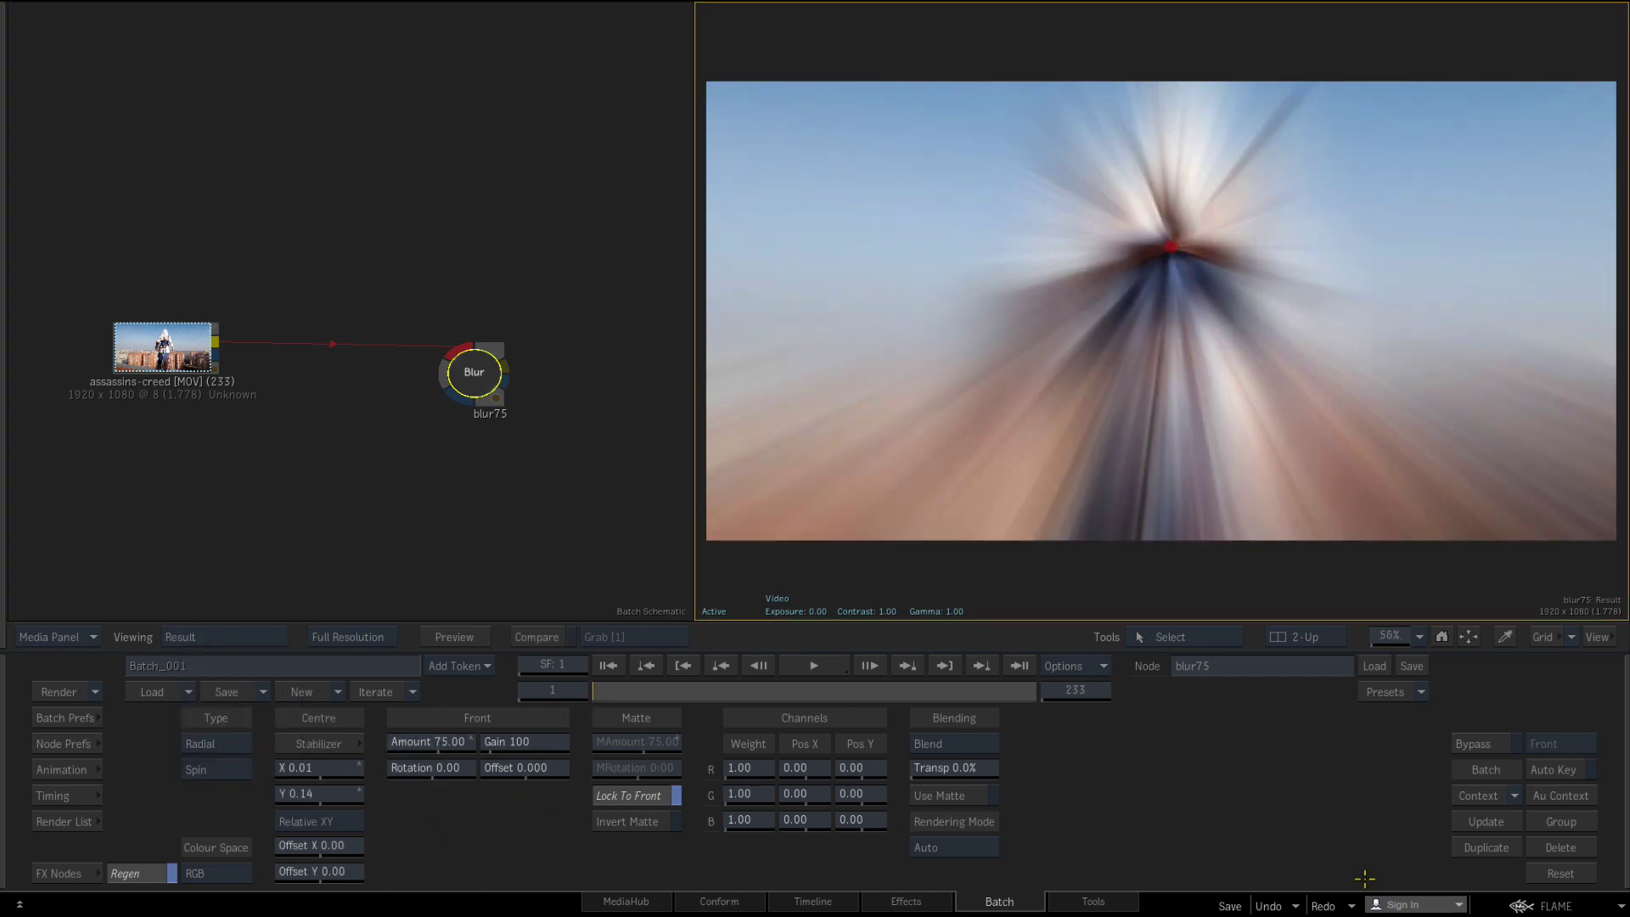
# - Add an S_Mocha Sparks node to the batch and connect the assassins-creed clip to its input
pyautogui.click(76, 872)
pyautogui.press('s')
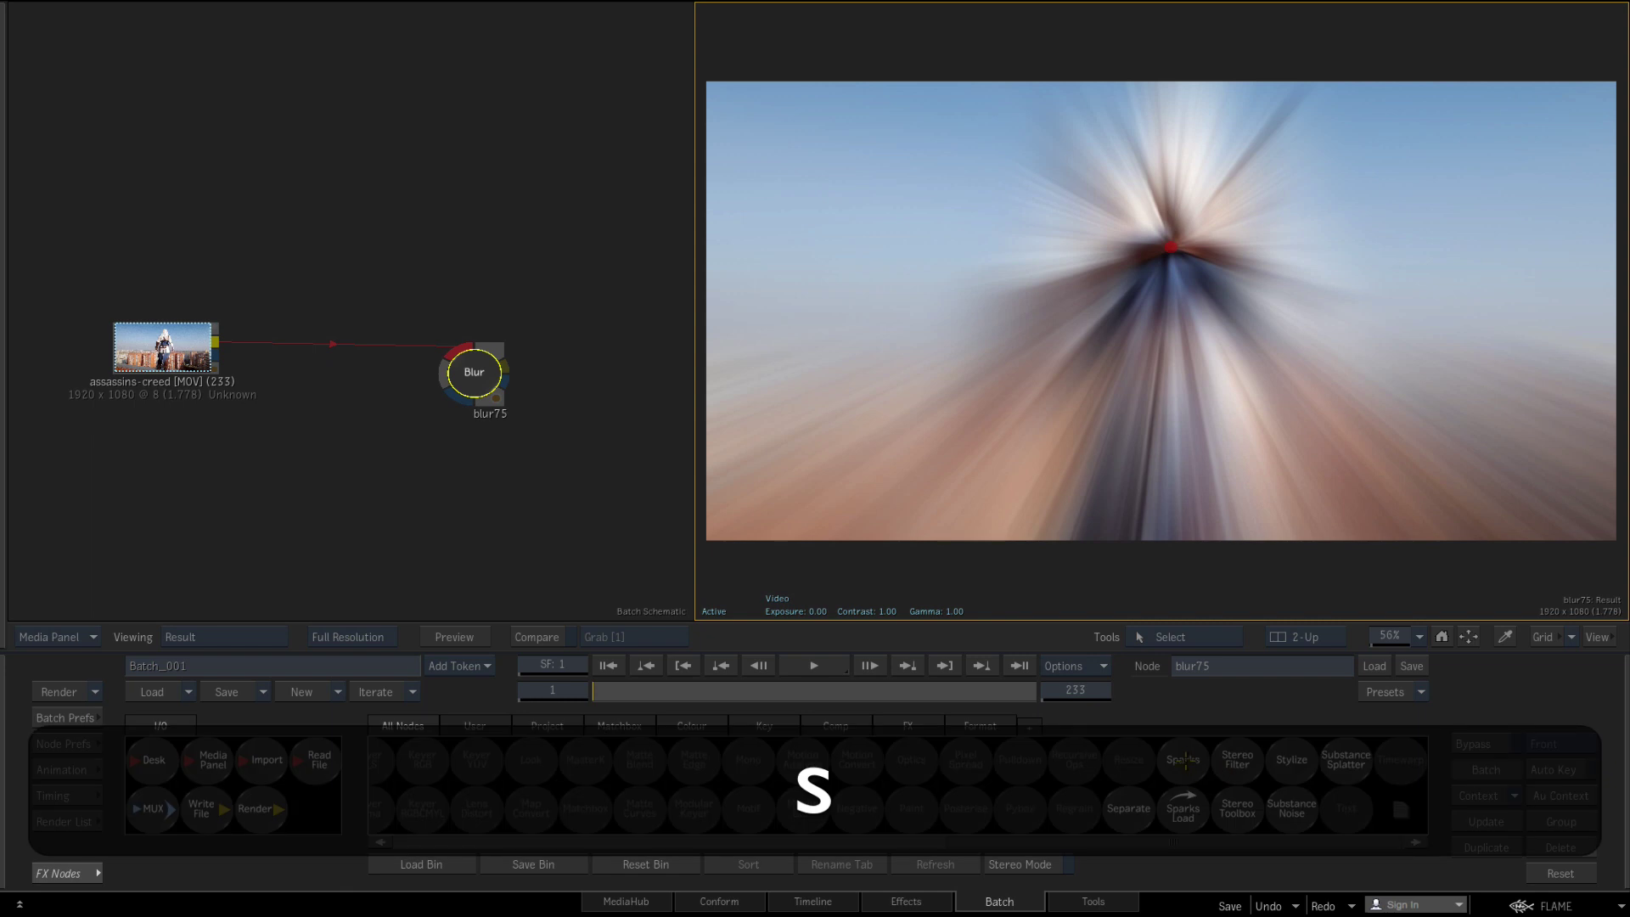
pyautogui.moveTo(1186, 761); pyautogui.dragTo(568, 189)
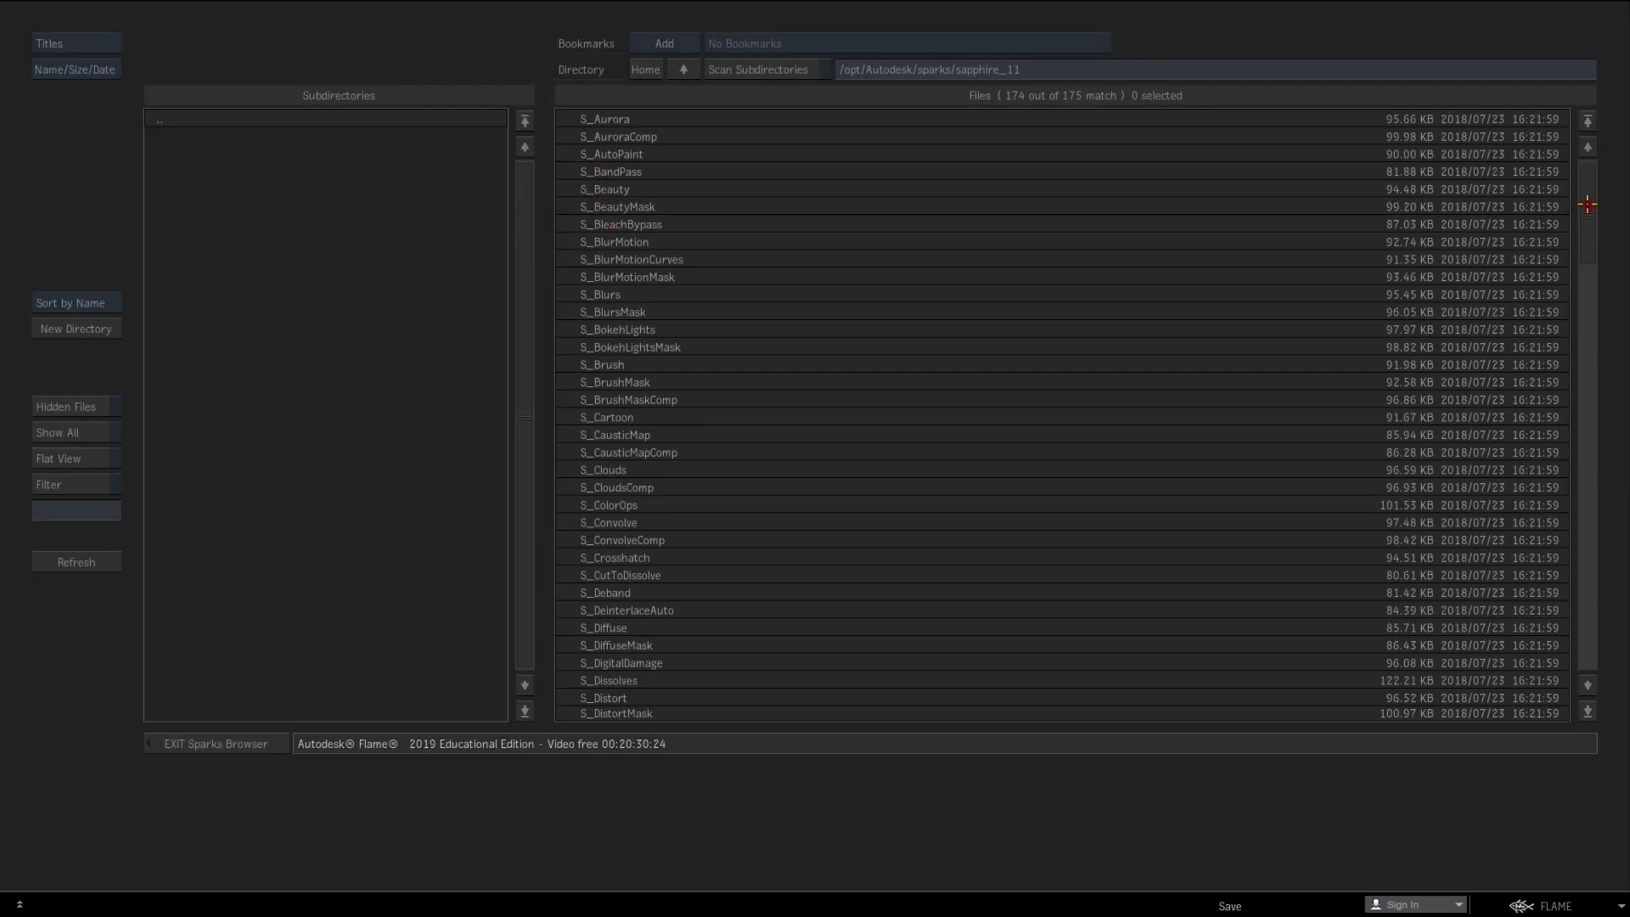
pyautogui.moveTo(1586, 204); pyautogui.dragTo(1586, 430)
pyautogui.doubleClick(582, 484)
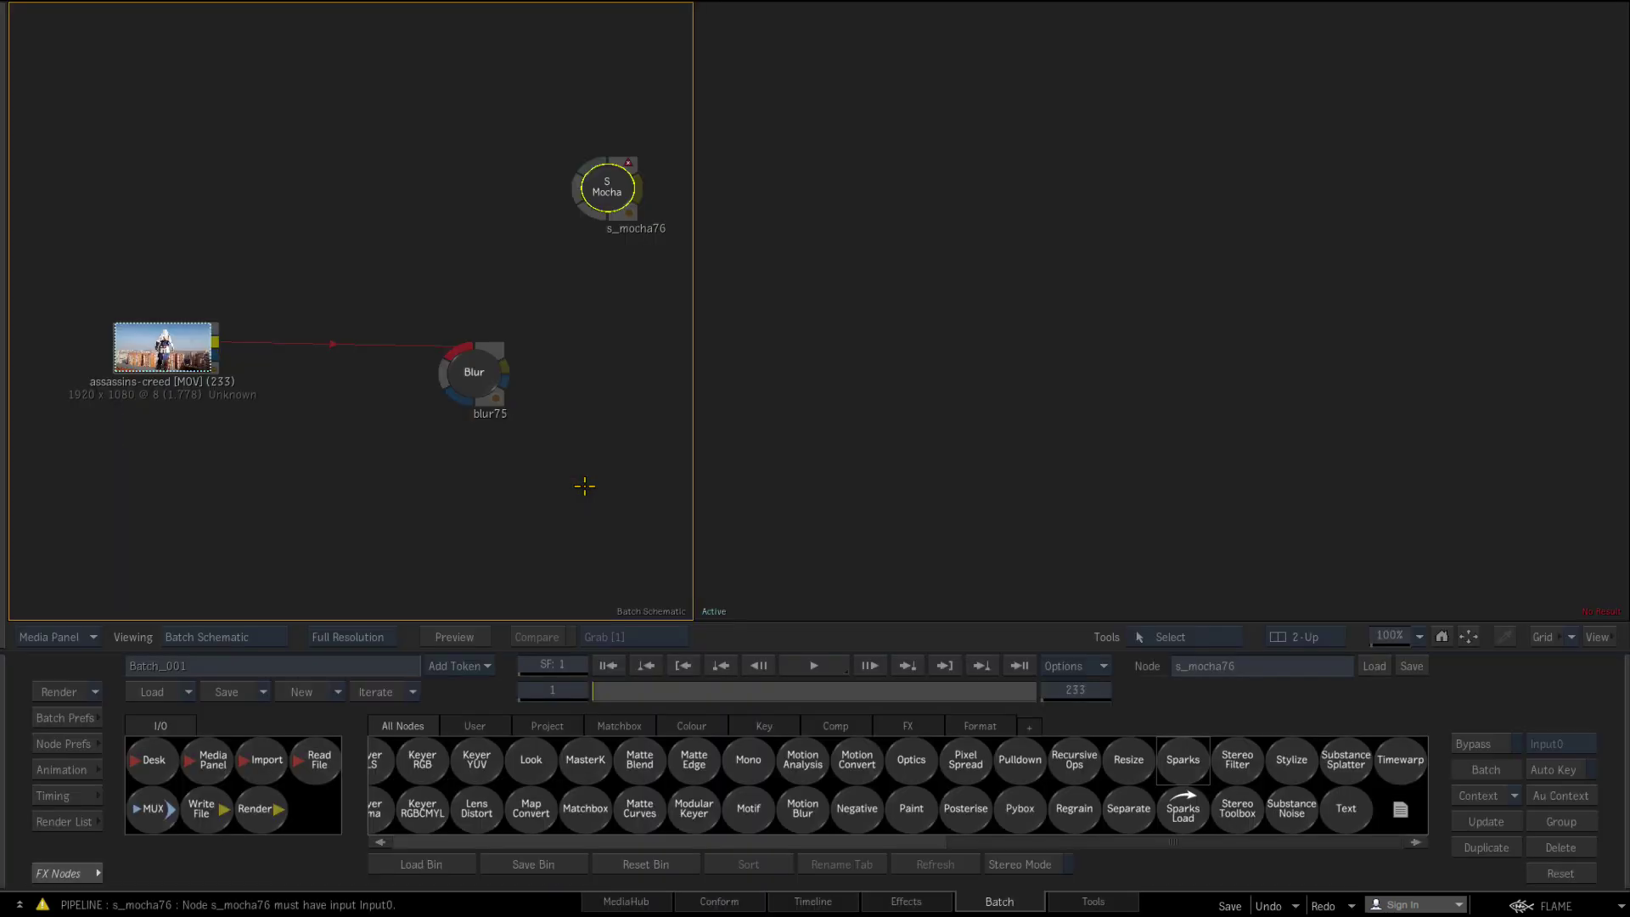
pyautogui.moveTo(593, 223); pyautogui.dragTo(289, 598)
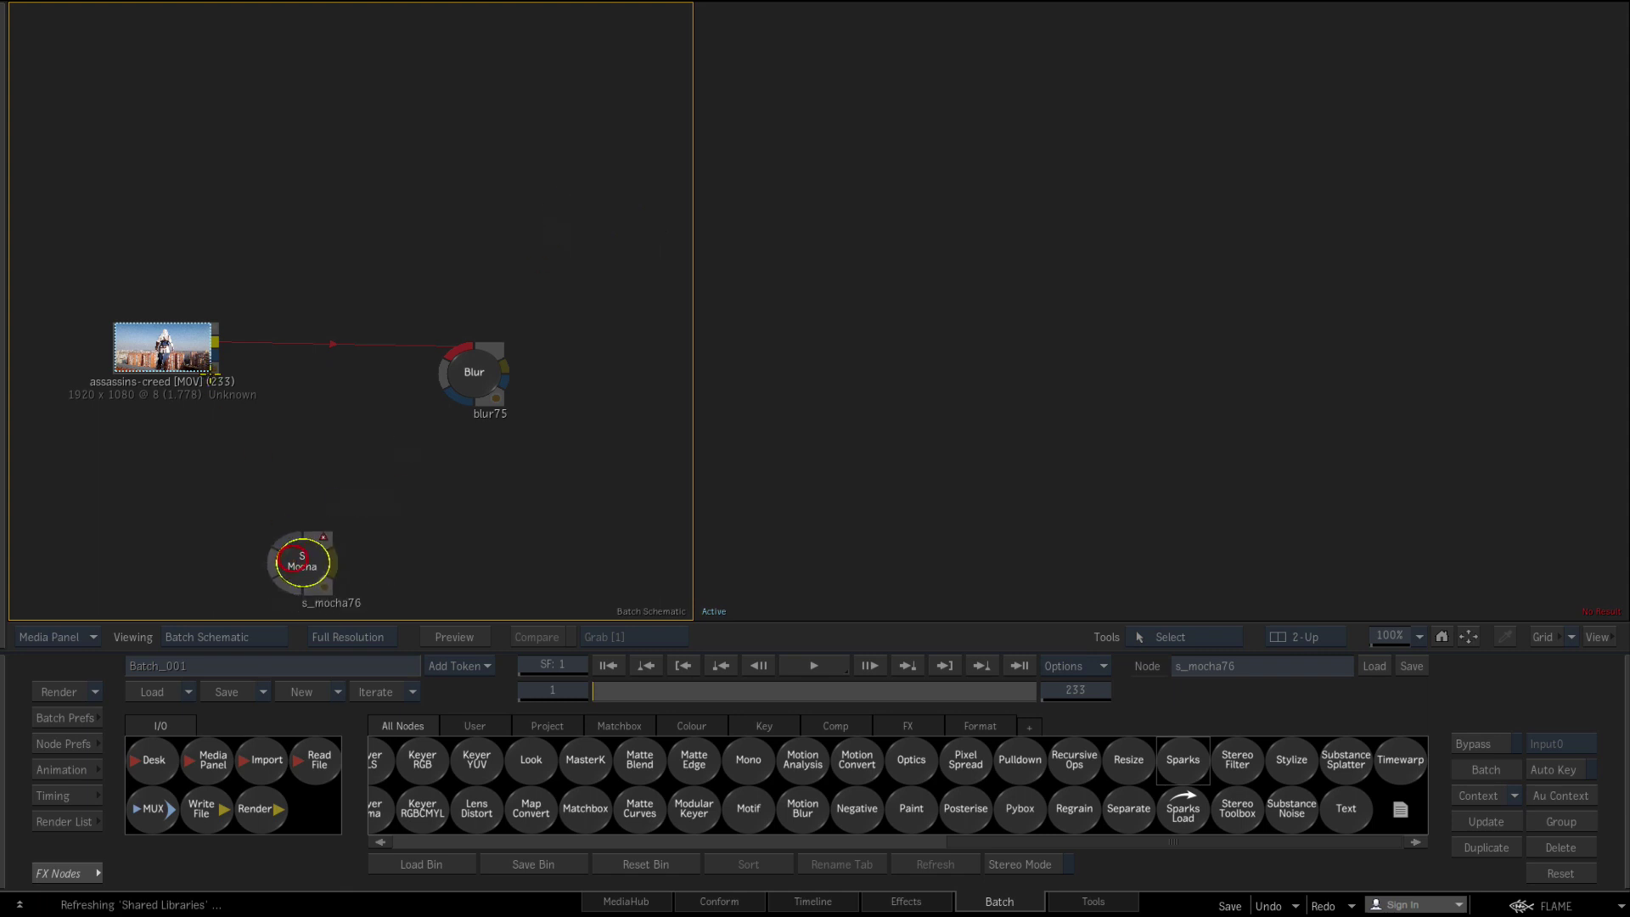
pyautogui.moveTo(213, 341); pyautogui.dragTo(319, 545)
# - Load the blur-mask.mocha project from the Desktop into the S_Mocha node's Mocha editor, save it, and close the editor
pyautogui.doubleClick(319, 547)
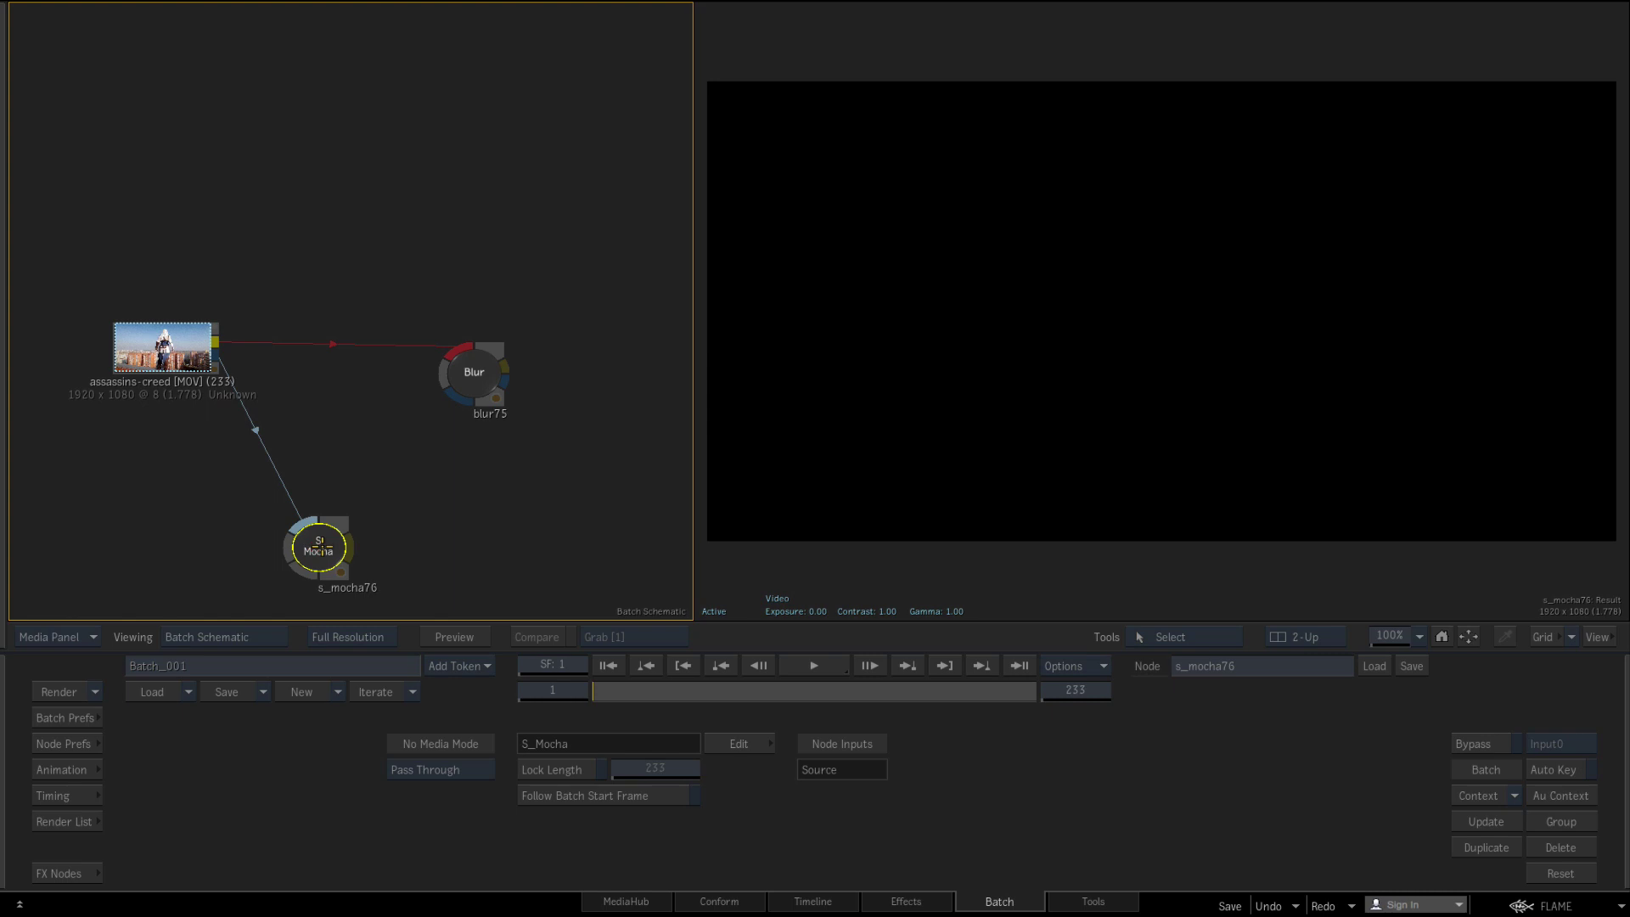
pyautogui.click(767, 749)
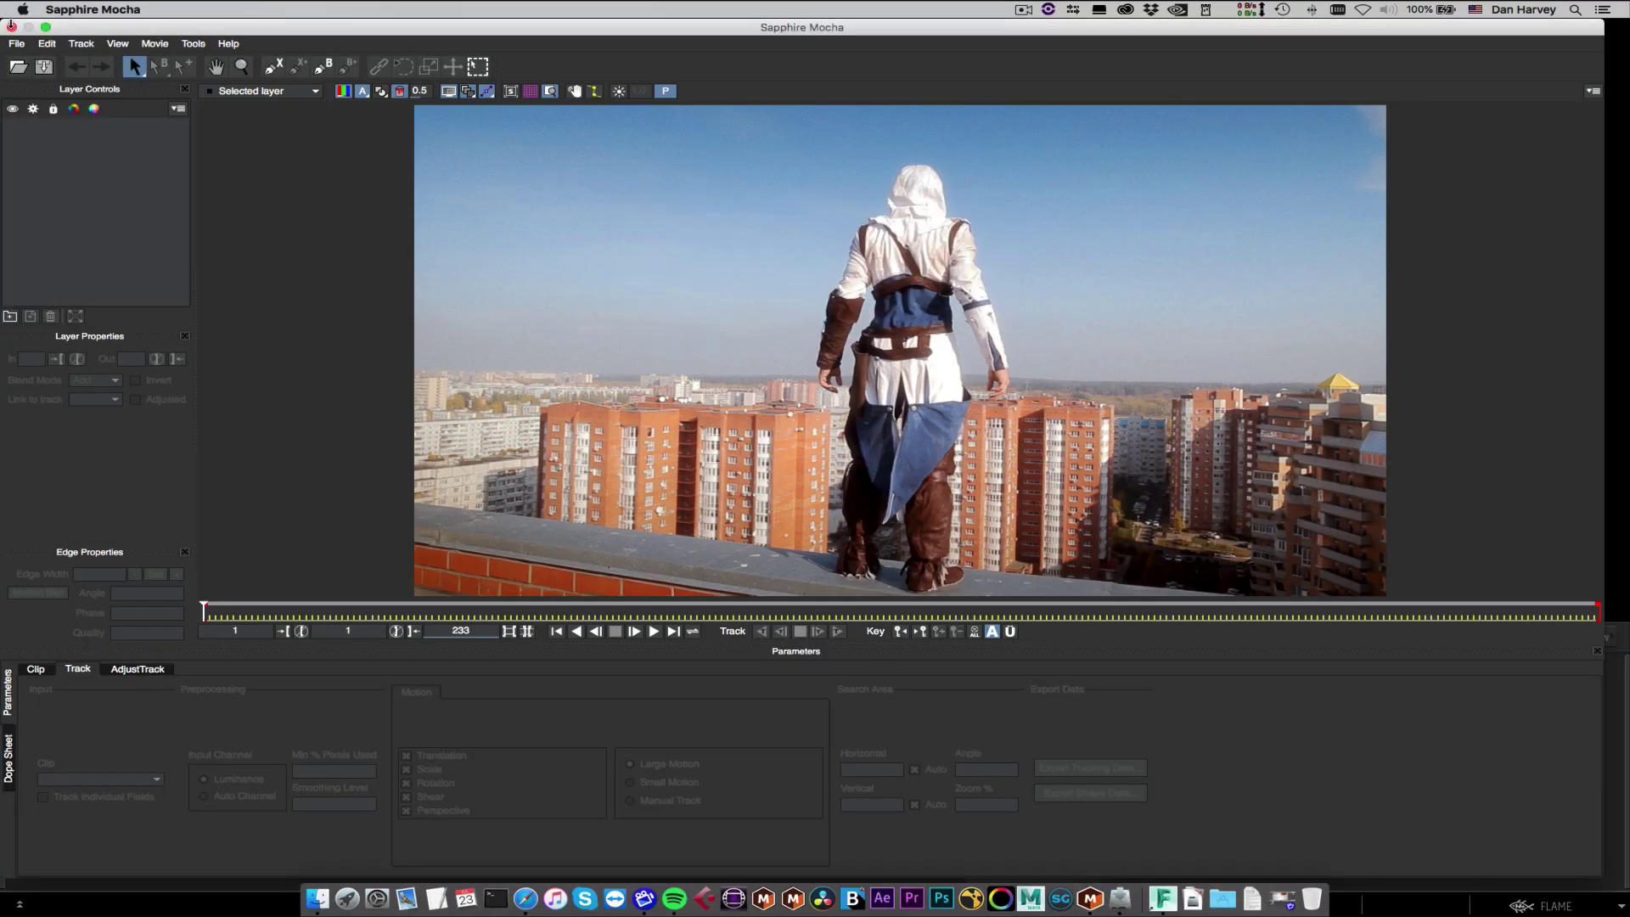
pyautogui.click(17, 43)
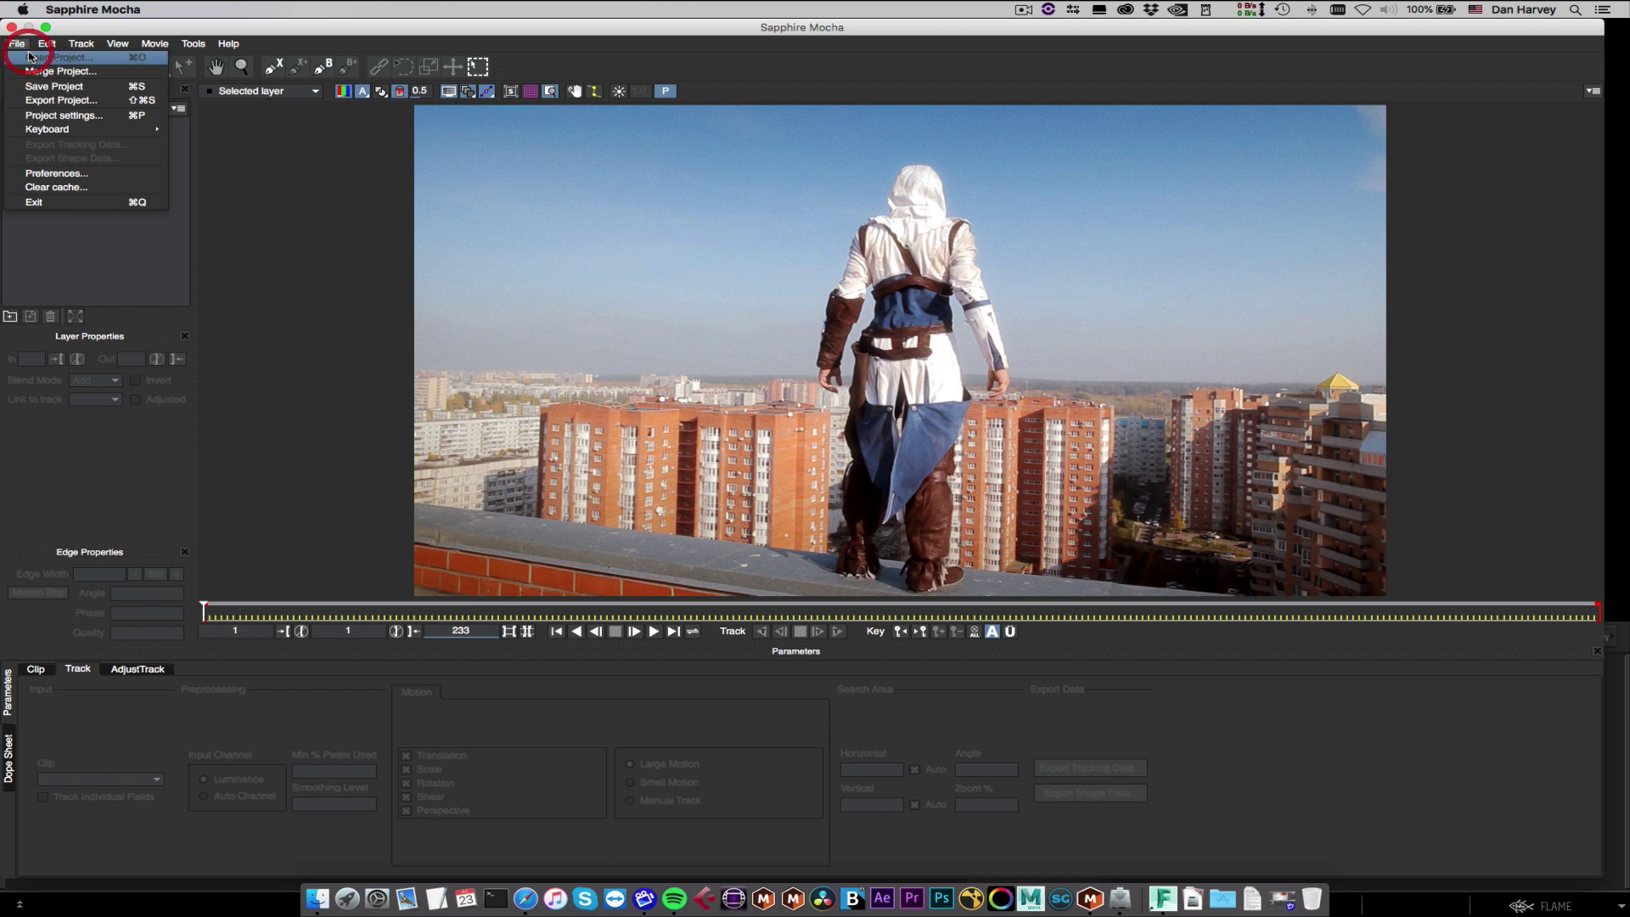
pyautogui.click(32, 58)
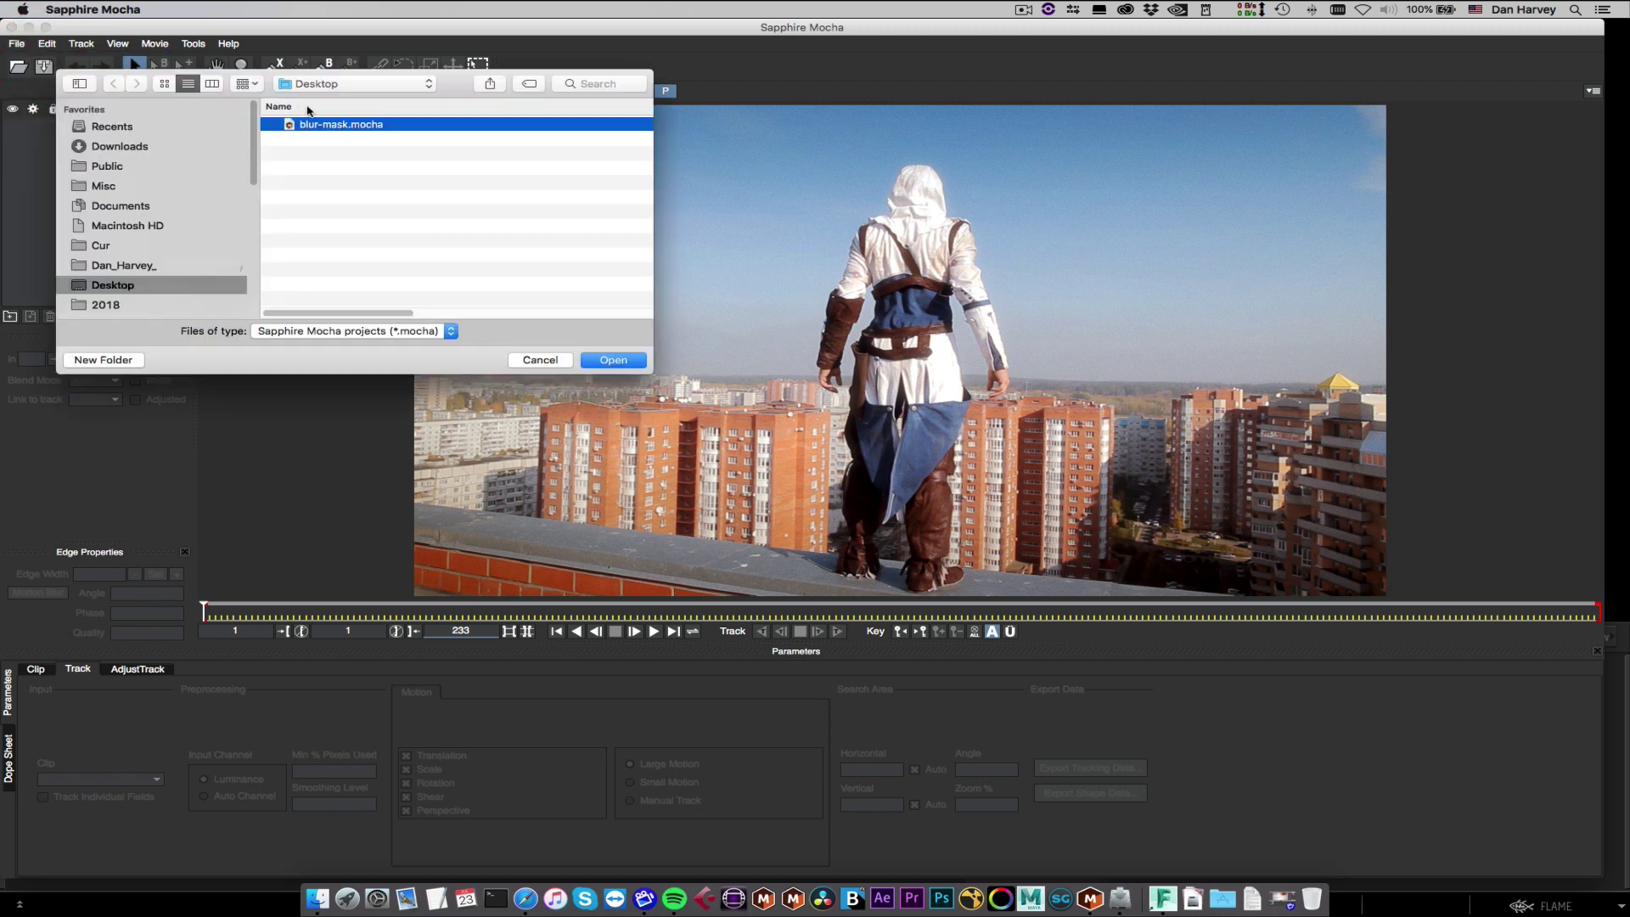
pyautogui.doubleClick(348, 129)
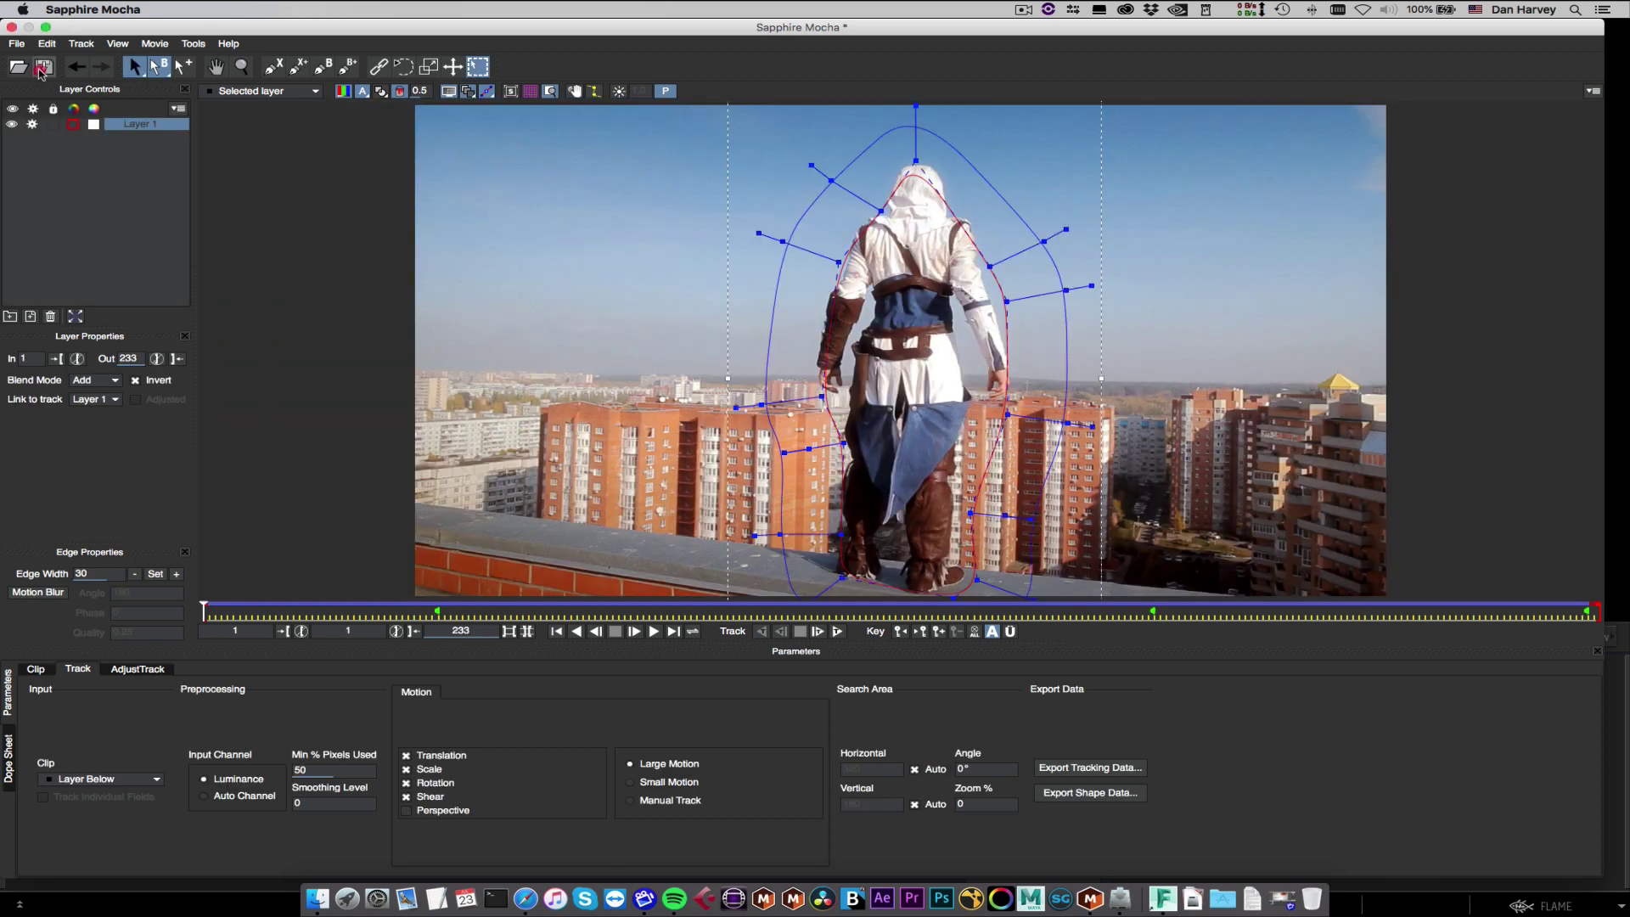
pyautogui.click(42, 68)
pyautogui.click(12, 27)
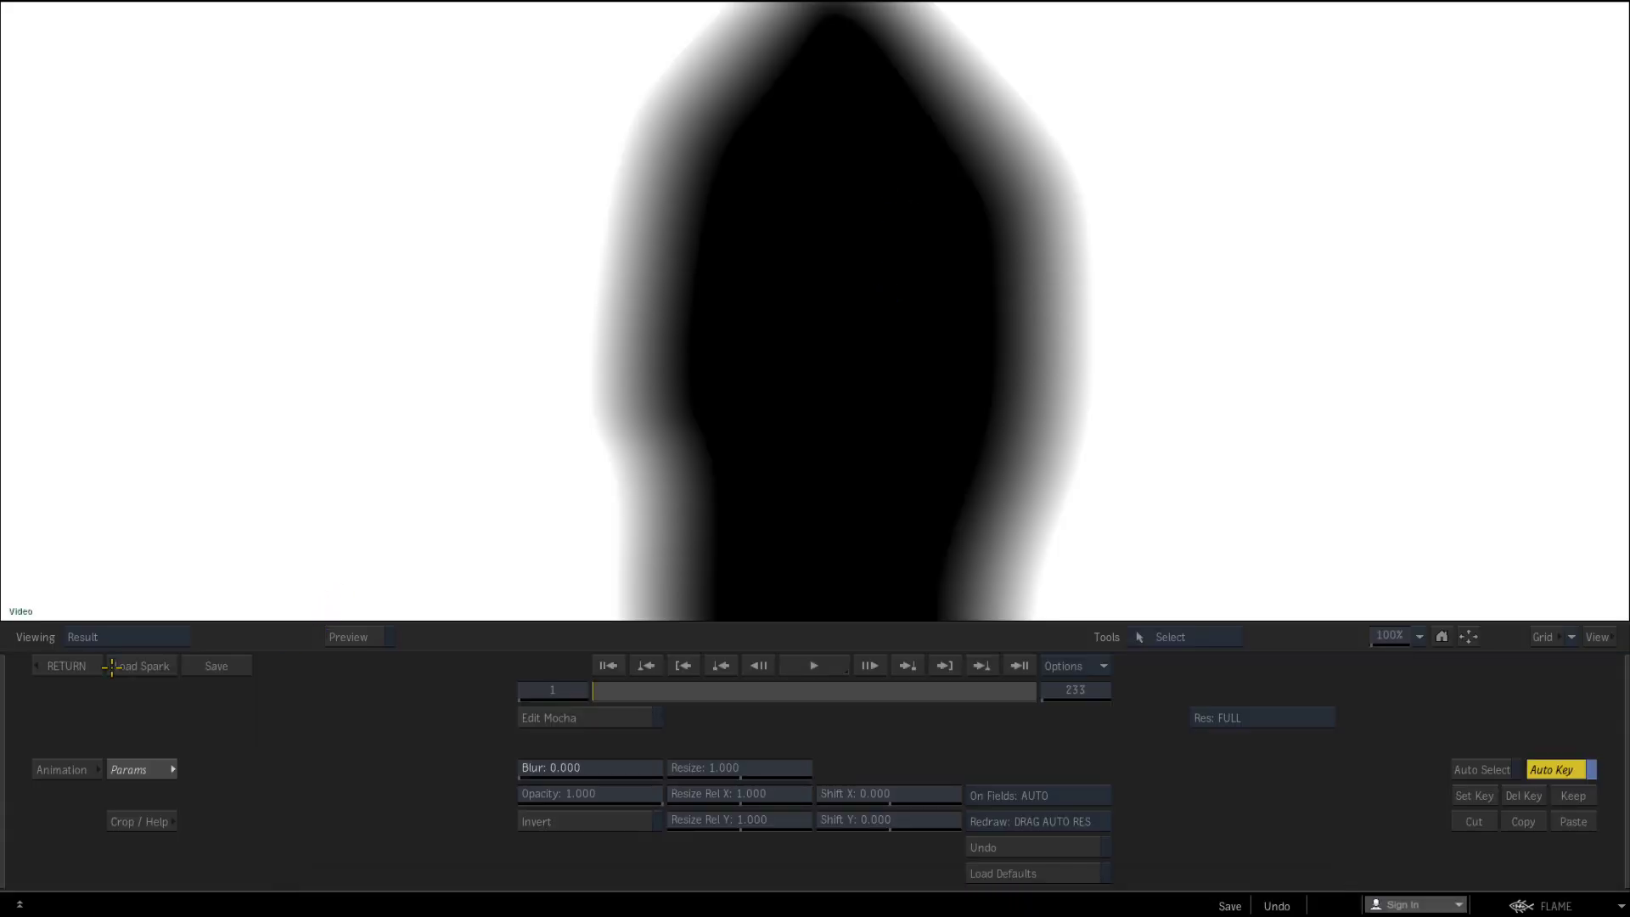
# - Connect the S_Mocha output to the Blur node's matte input and enable Use Matte in the Blur settings
pyautogui.click(75, 666)
pyautogui.moveTo(349, 553); pyautogui.dragTo(471, 378)
pyautogui.click(475, 373)
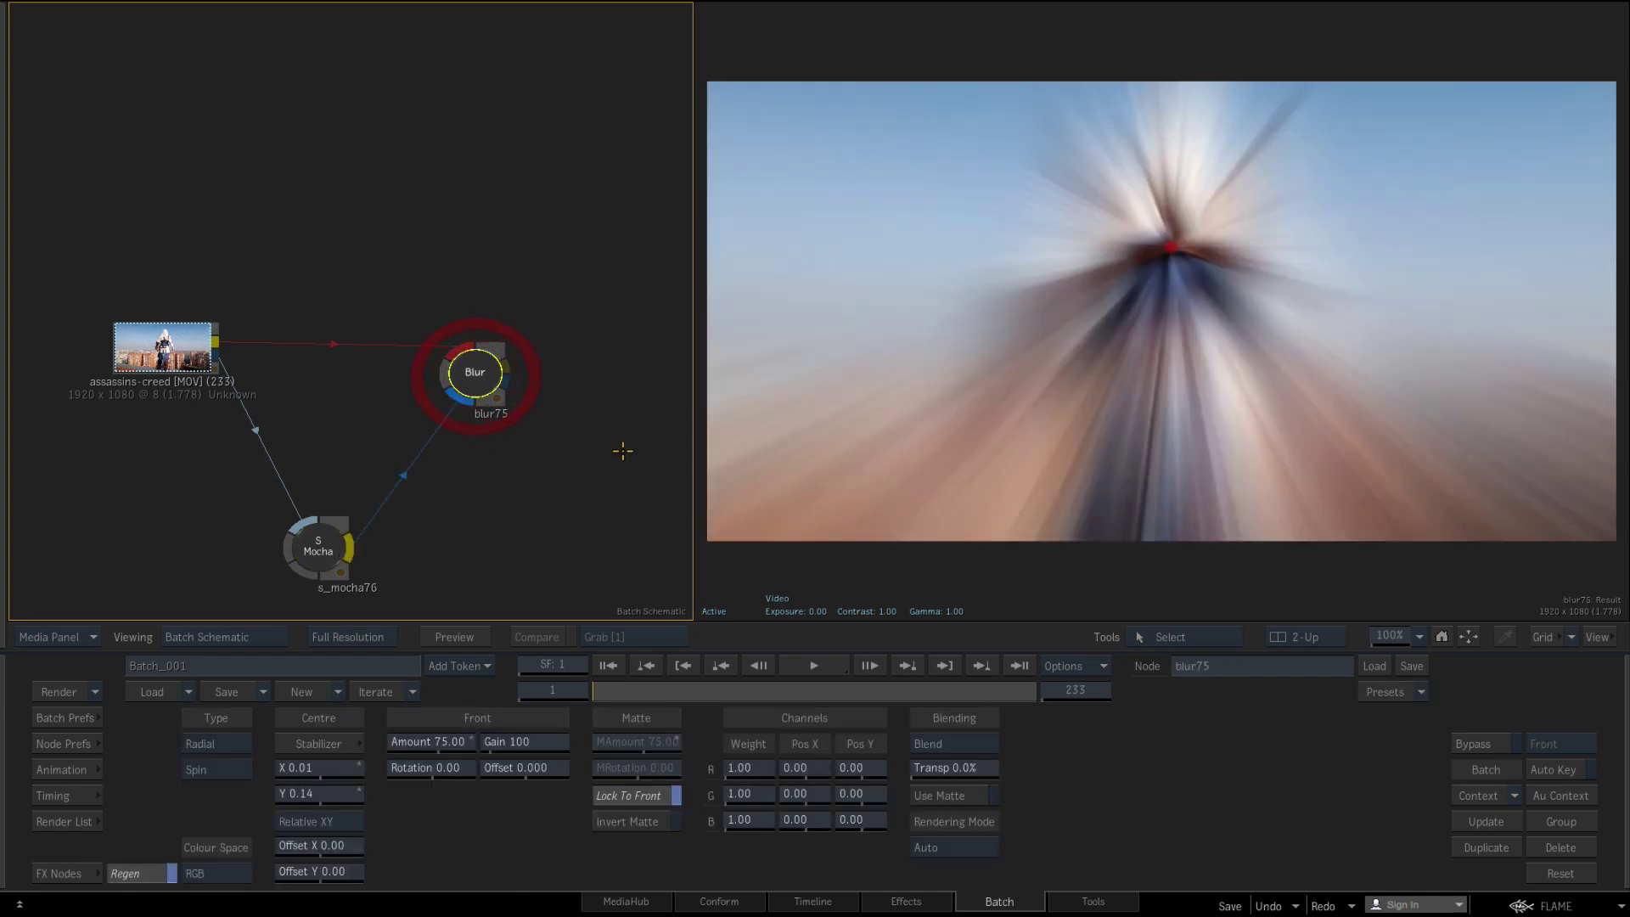
pyautogui.click(951, 795)
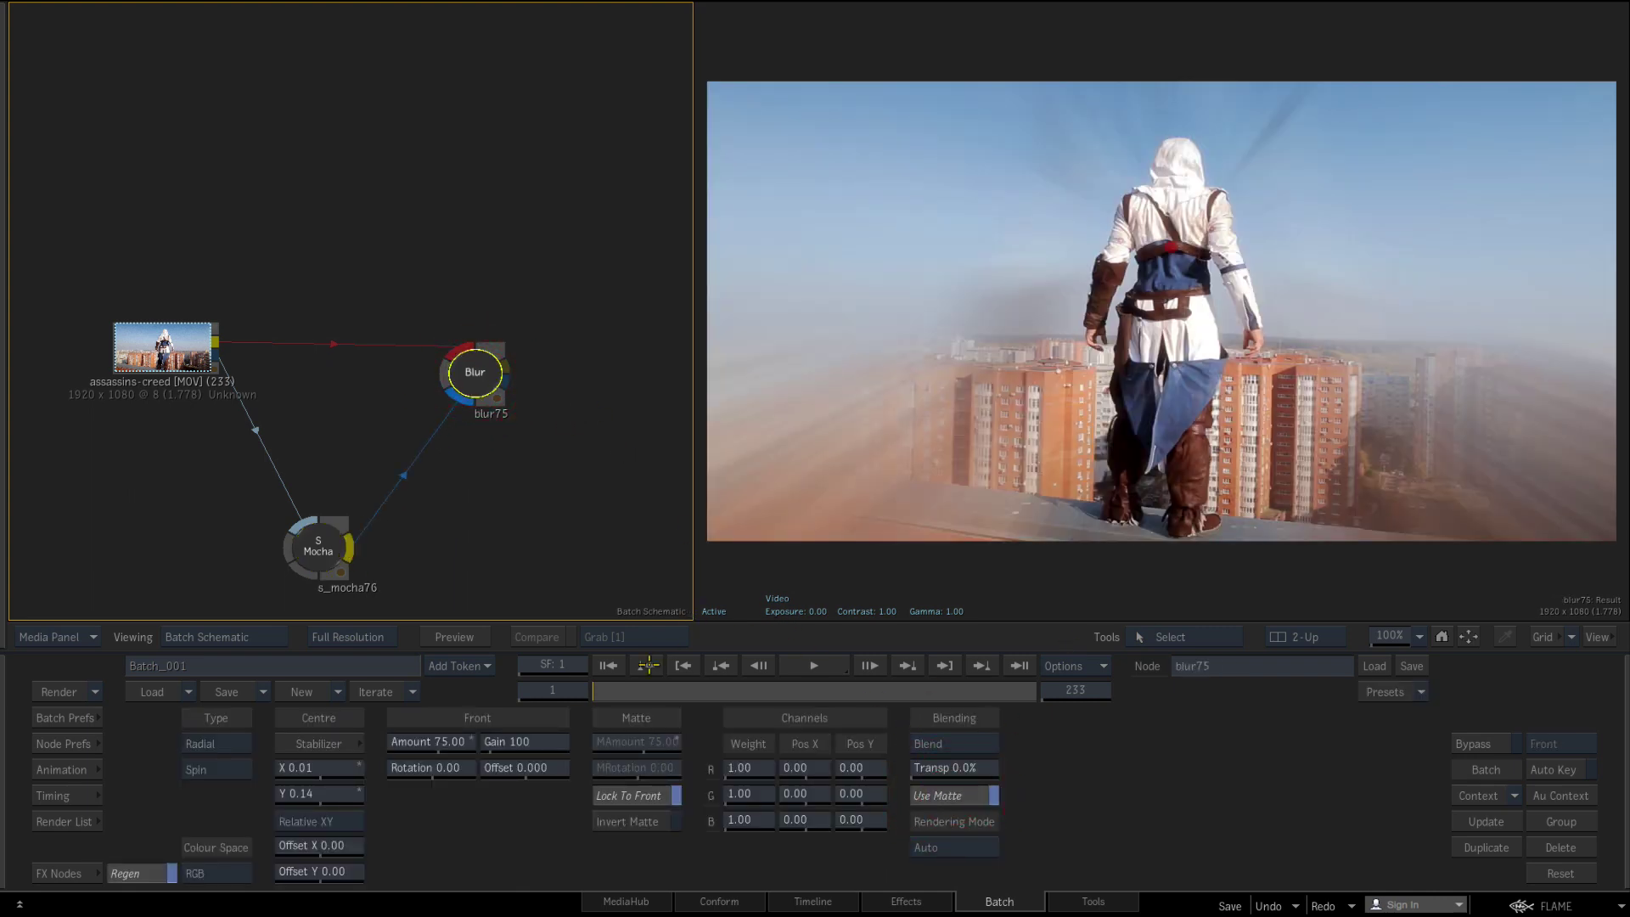
# - Check the masked radial blur result at the clip's last frame
pyautogui.click(1034, 665)
pyautogui.press('F4')
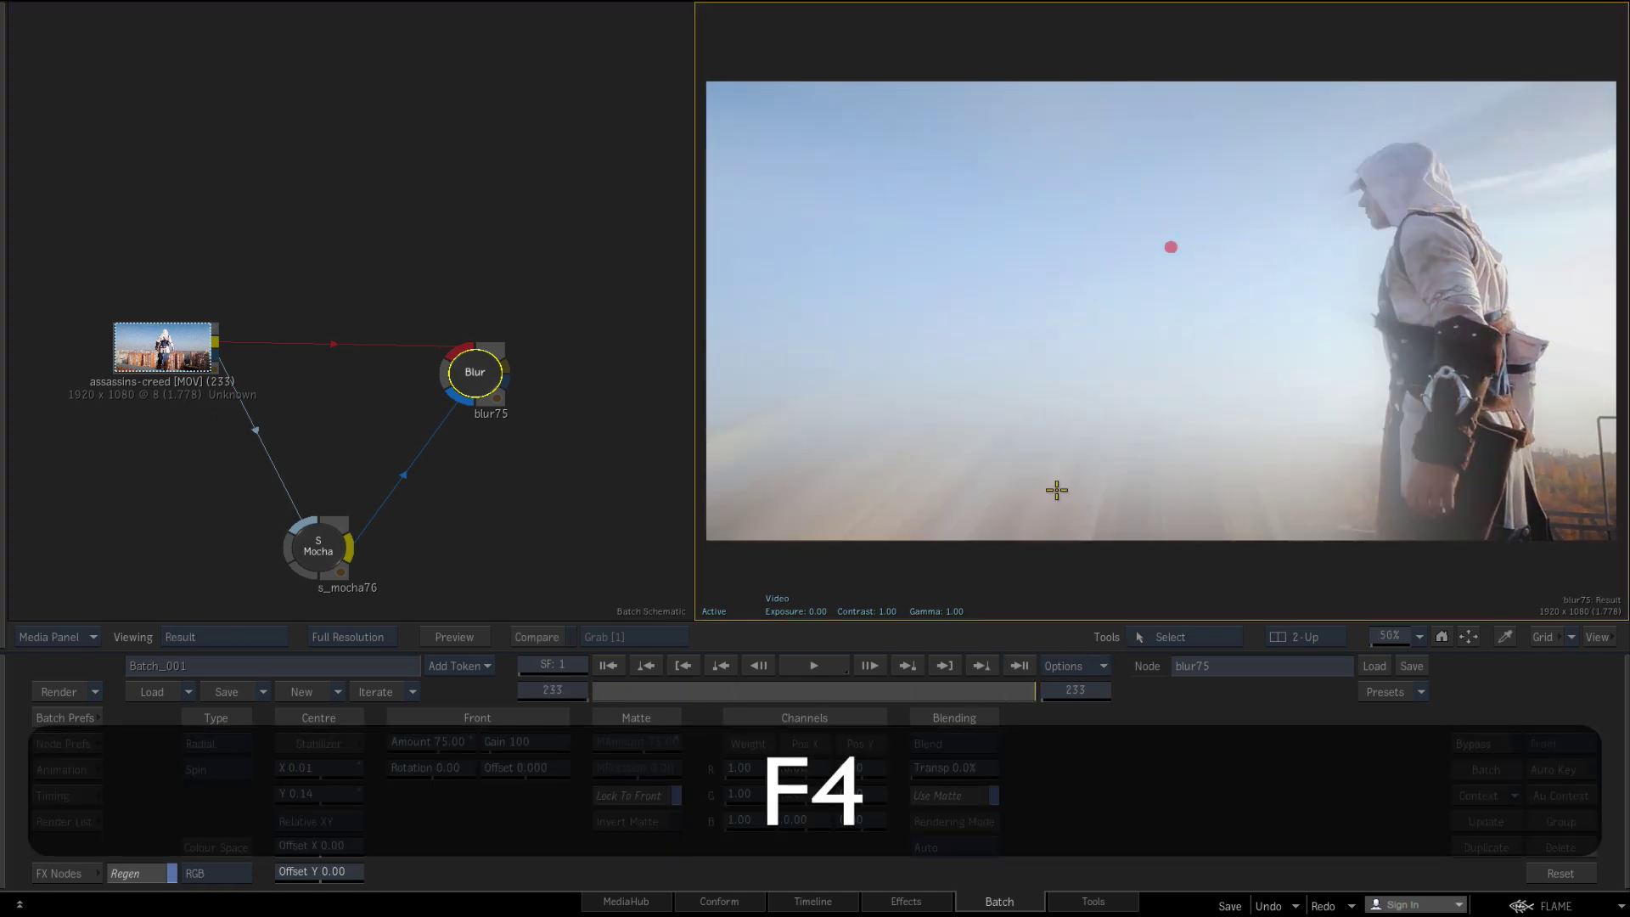
pyautogui.press('F4')
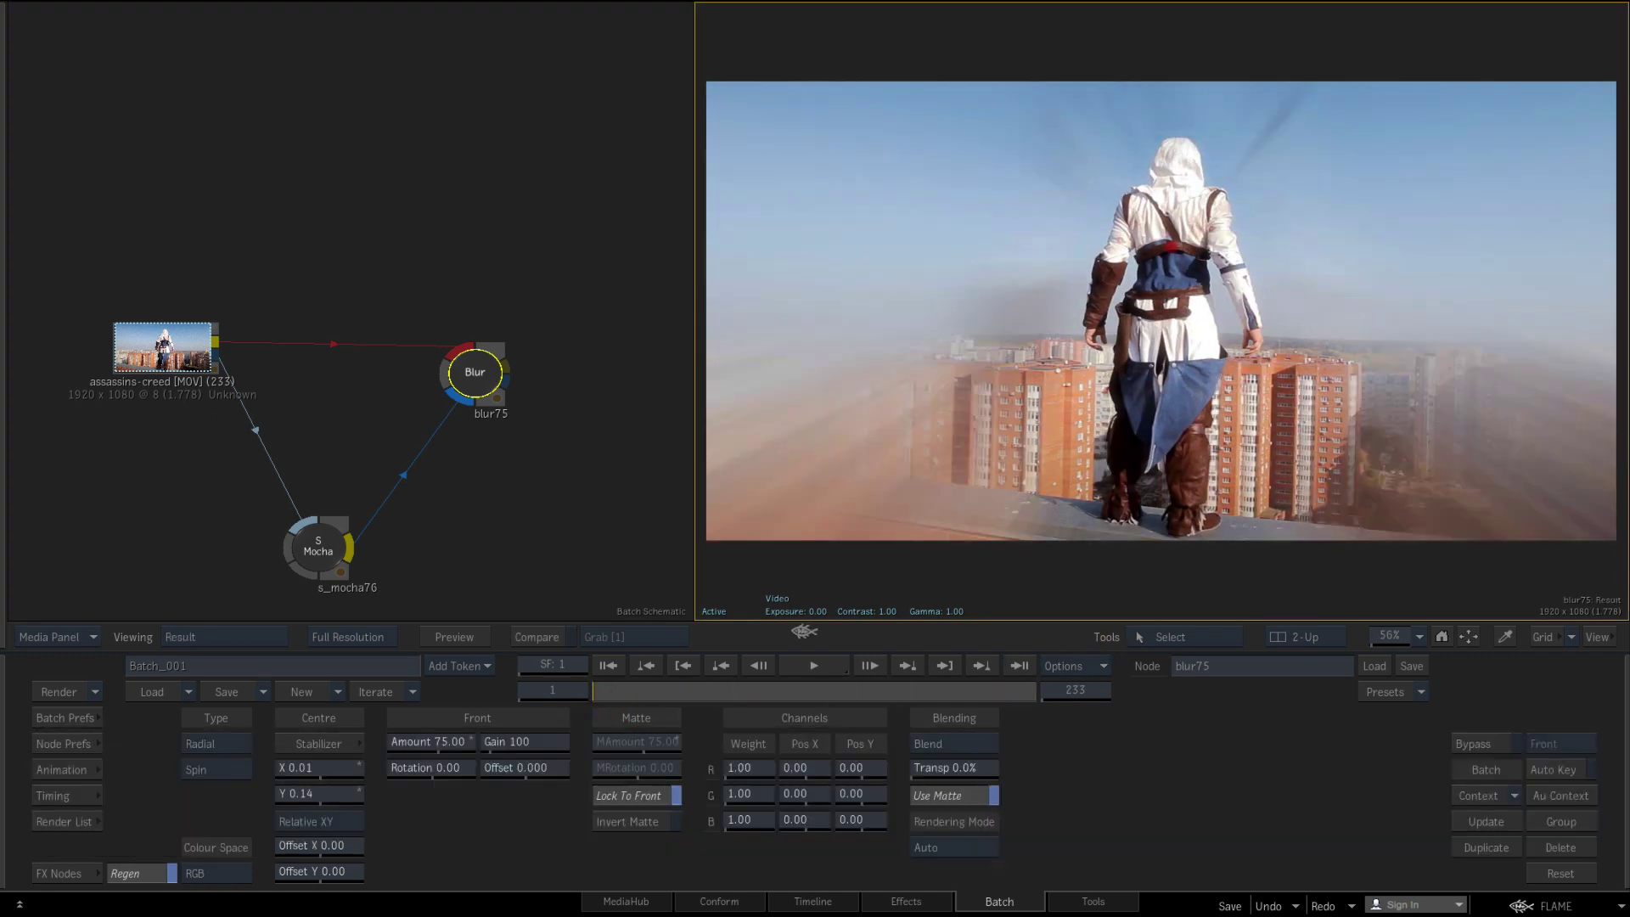
# - Reopen the S_Mocha node's Mocha editor, select the mask layer, and review the tracking data export formats without exporting
pyautogui.click(314, 547)
pyautogui.click(741, 741)
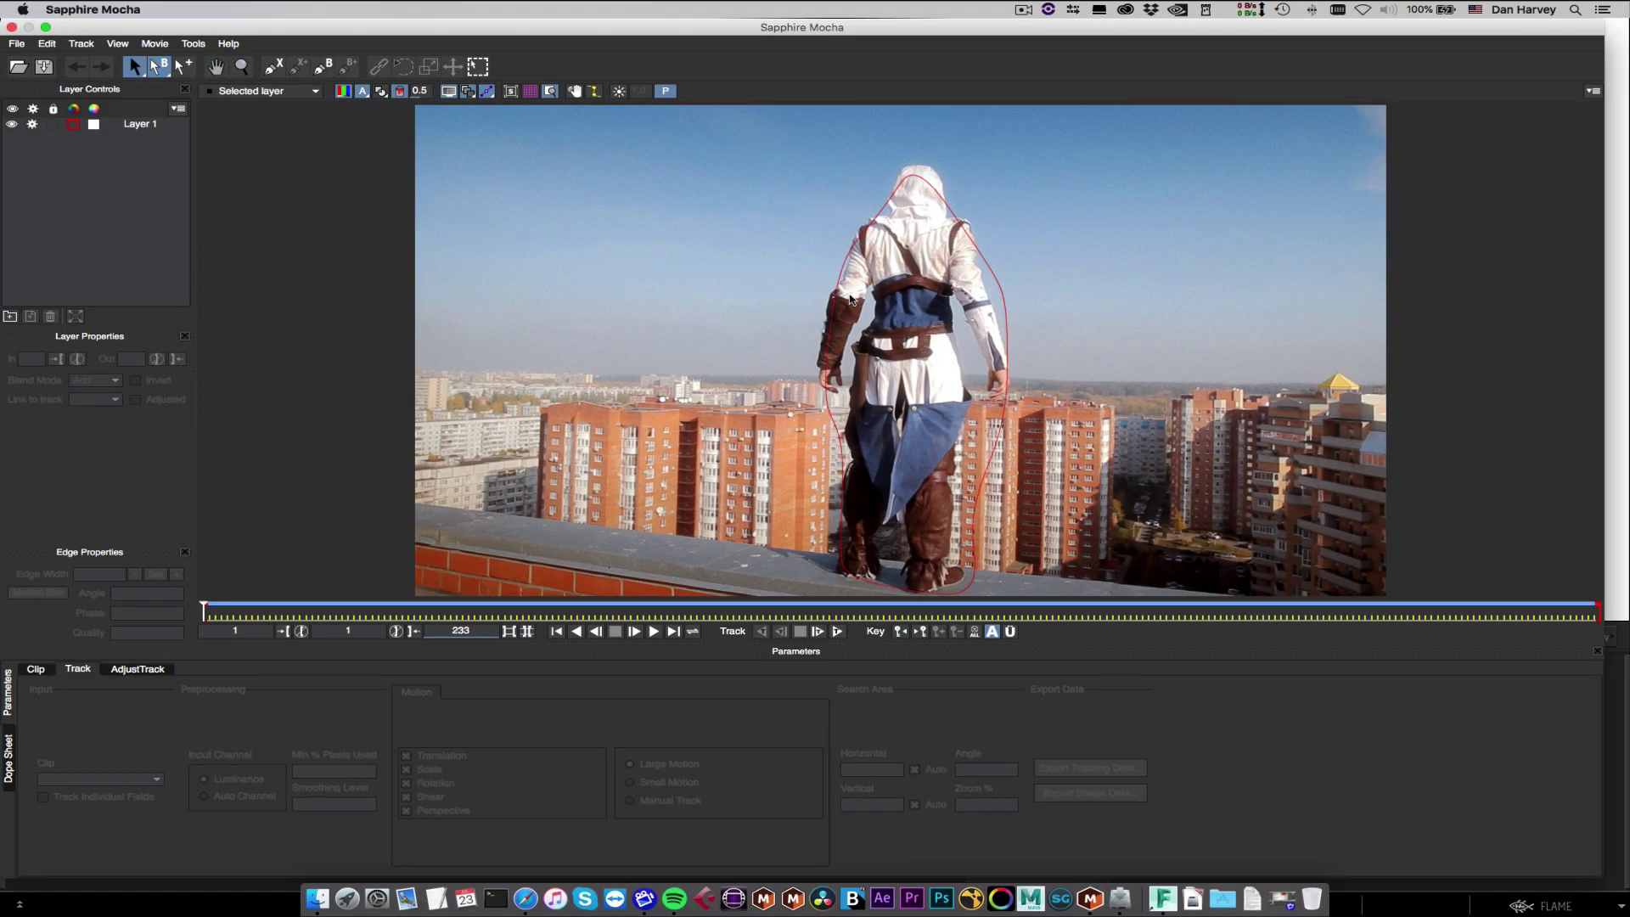
pyautogui.click(849, 299)
pyautogui.click(1129, 767)
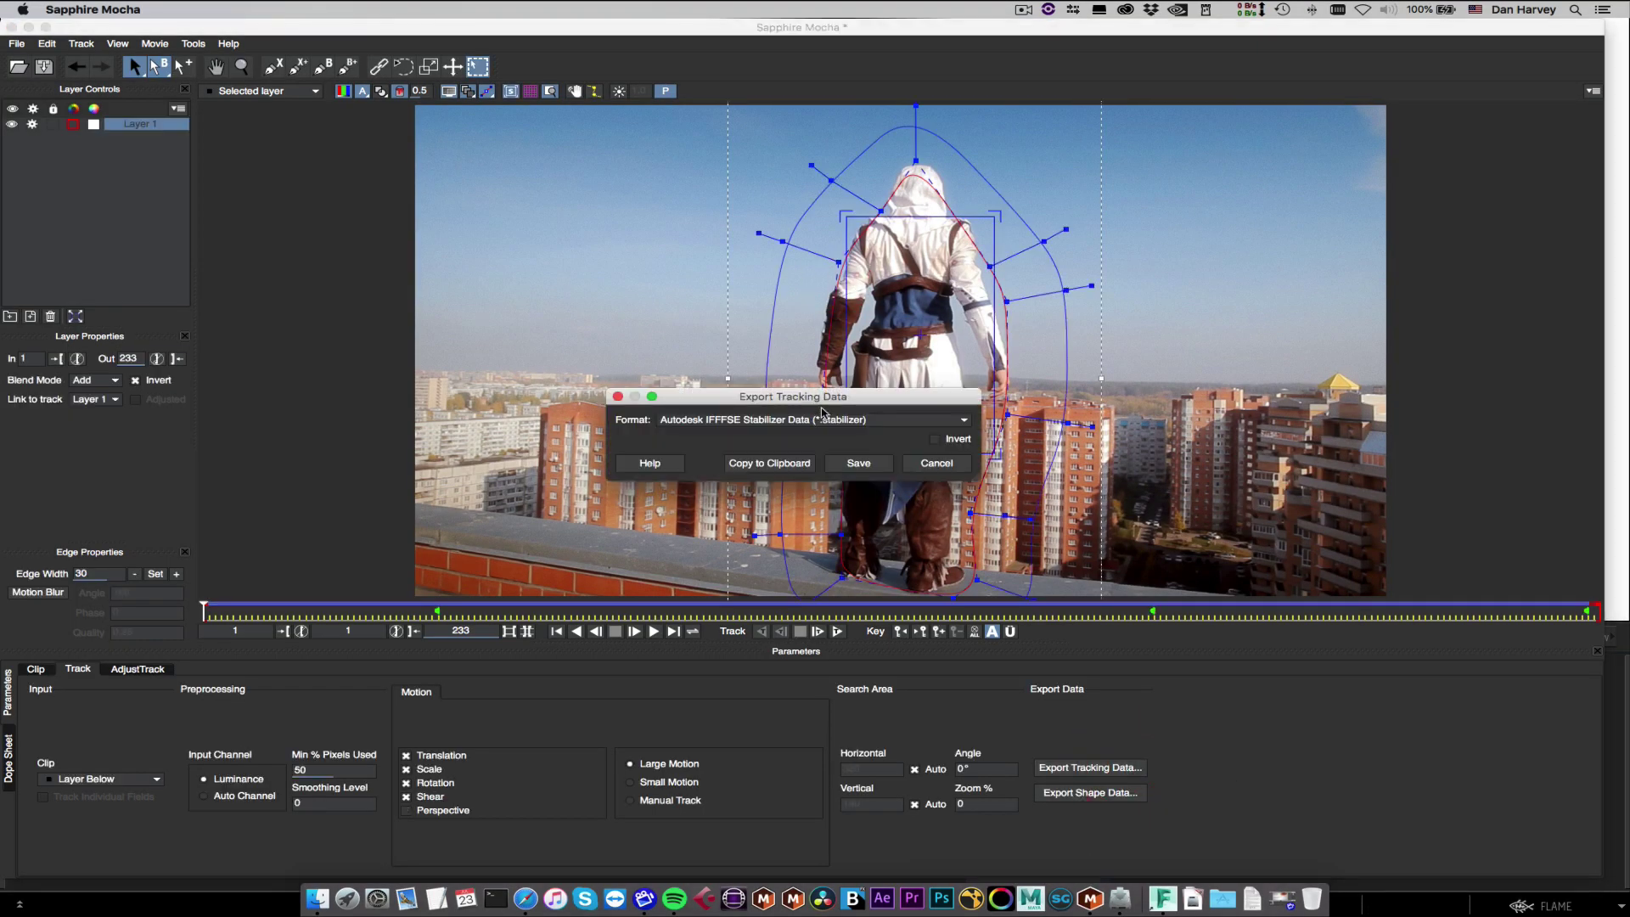
pyautogui.click(822, 416)
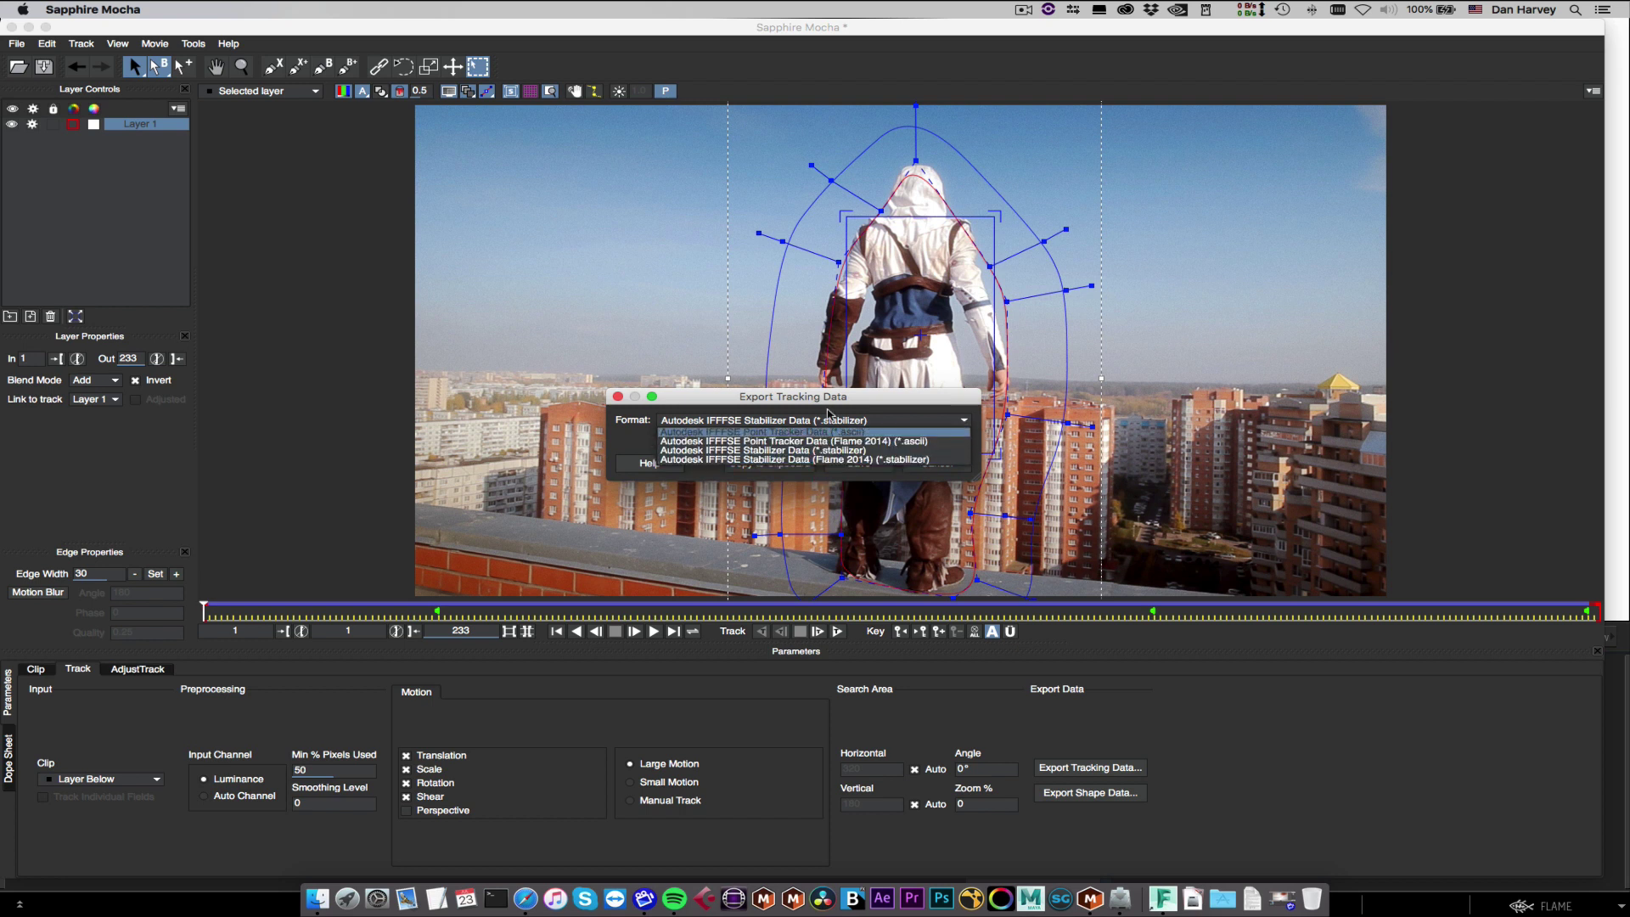
pyautogui.click(834, 405)
pyautogui.click(617, 397)
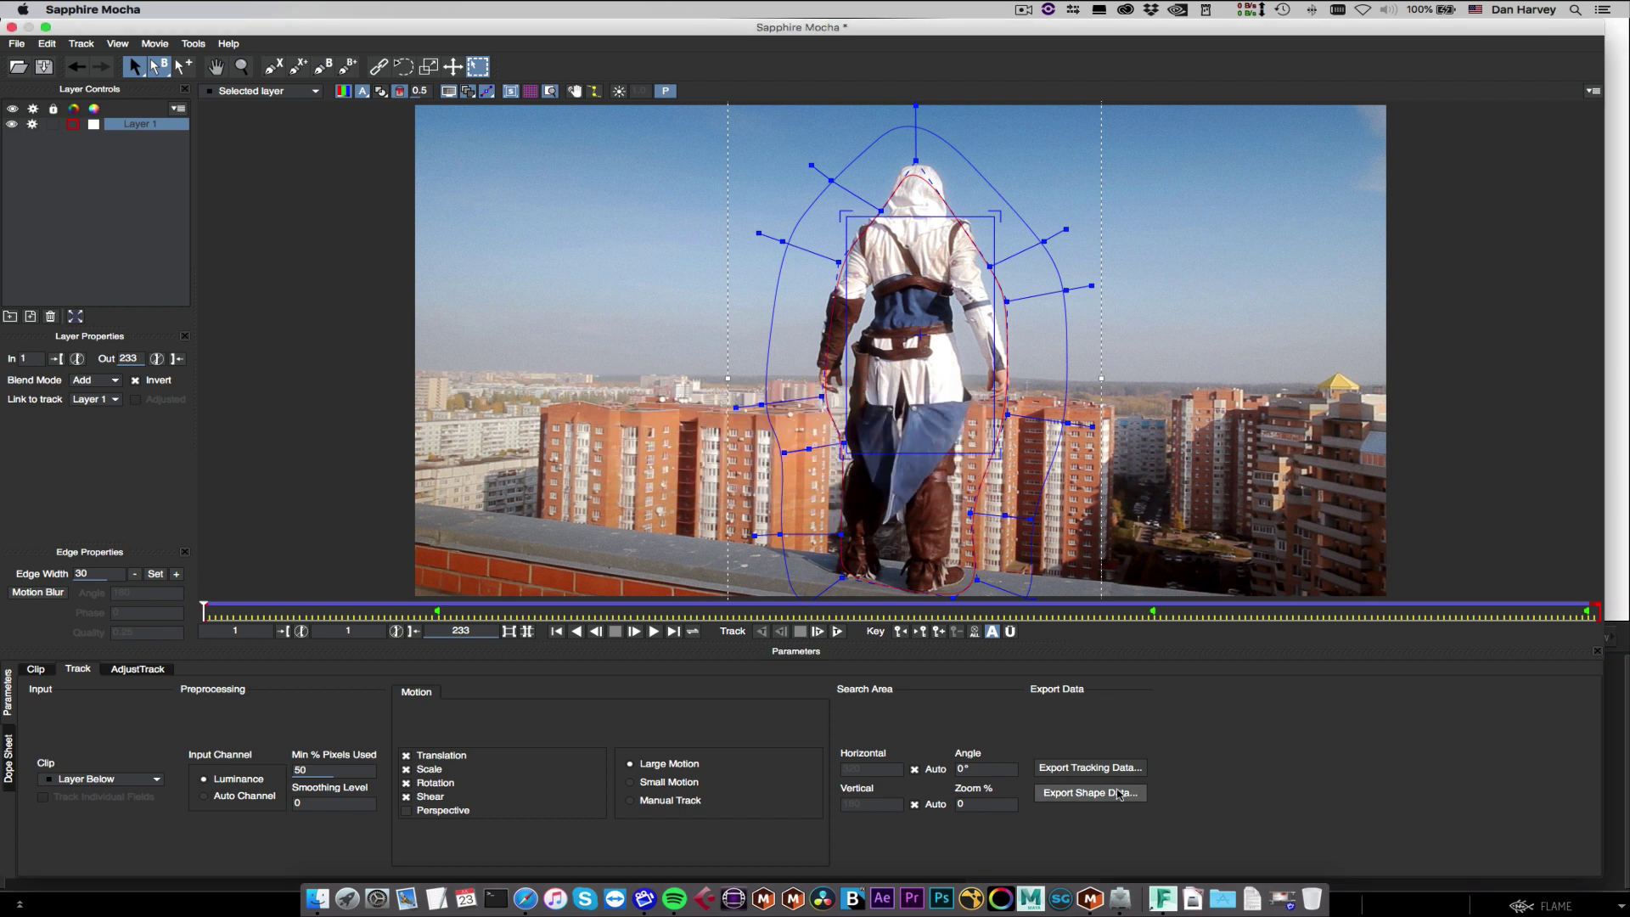
# - Review the shape data export options, including Flame GMask Script (*.gmask), and dismiss them without exporting
pyautogui.click(1119, 794)
pyautogui.click(690, 420)
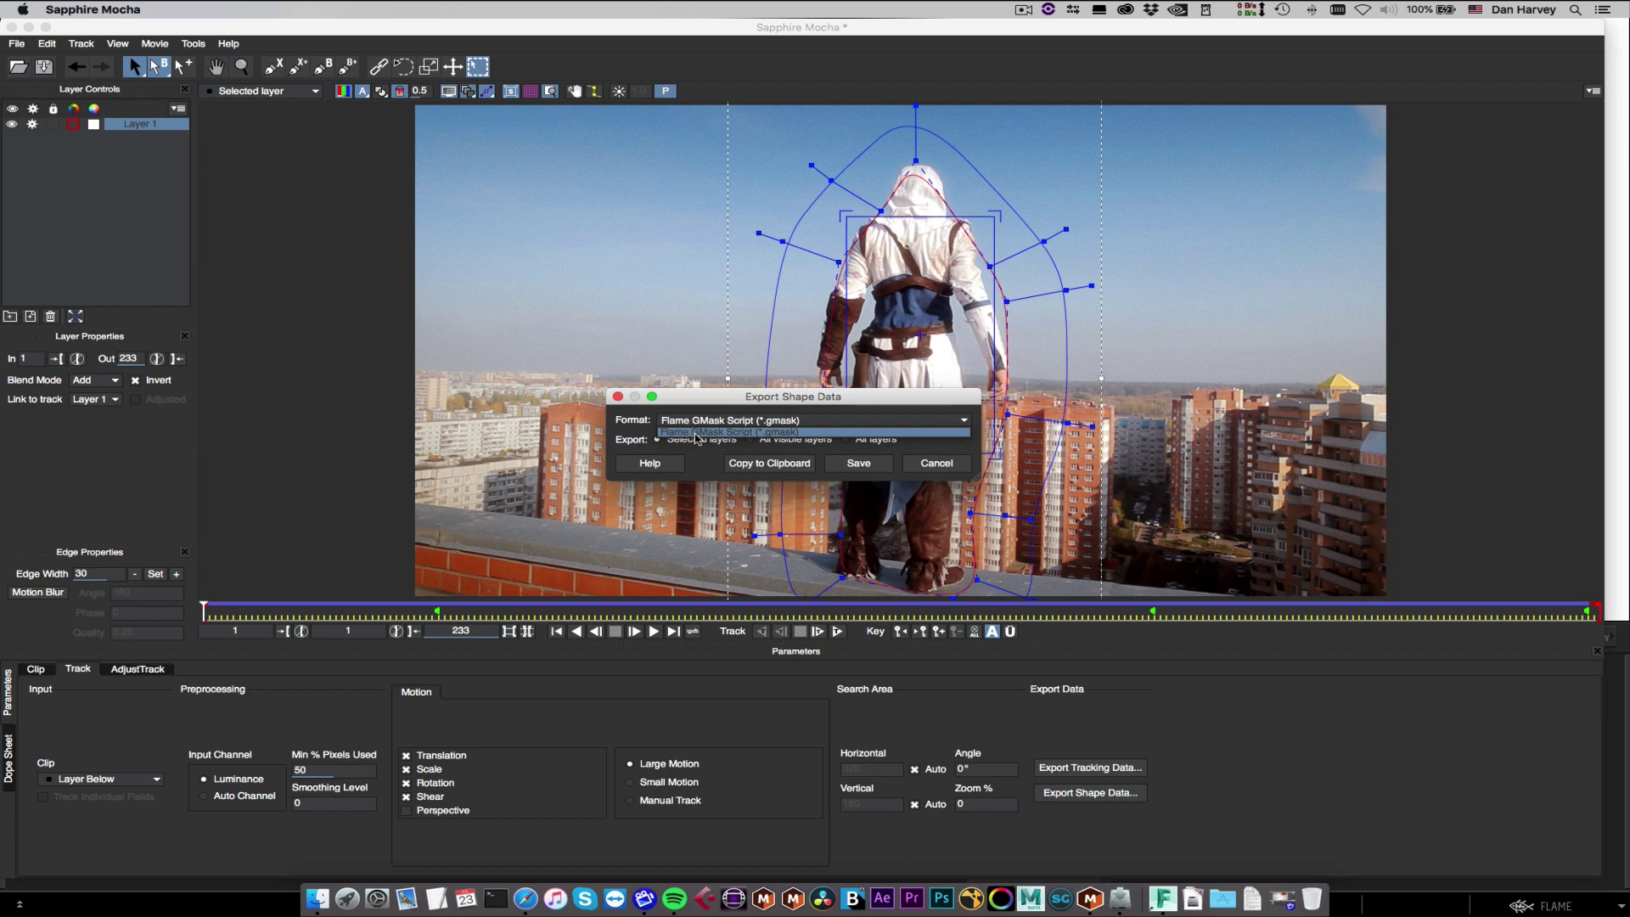
pyautogui.click(692, 433)
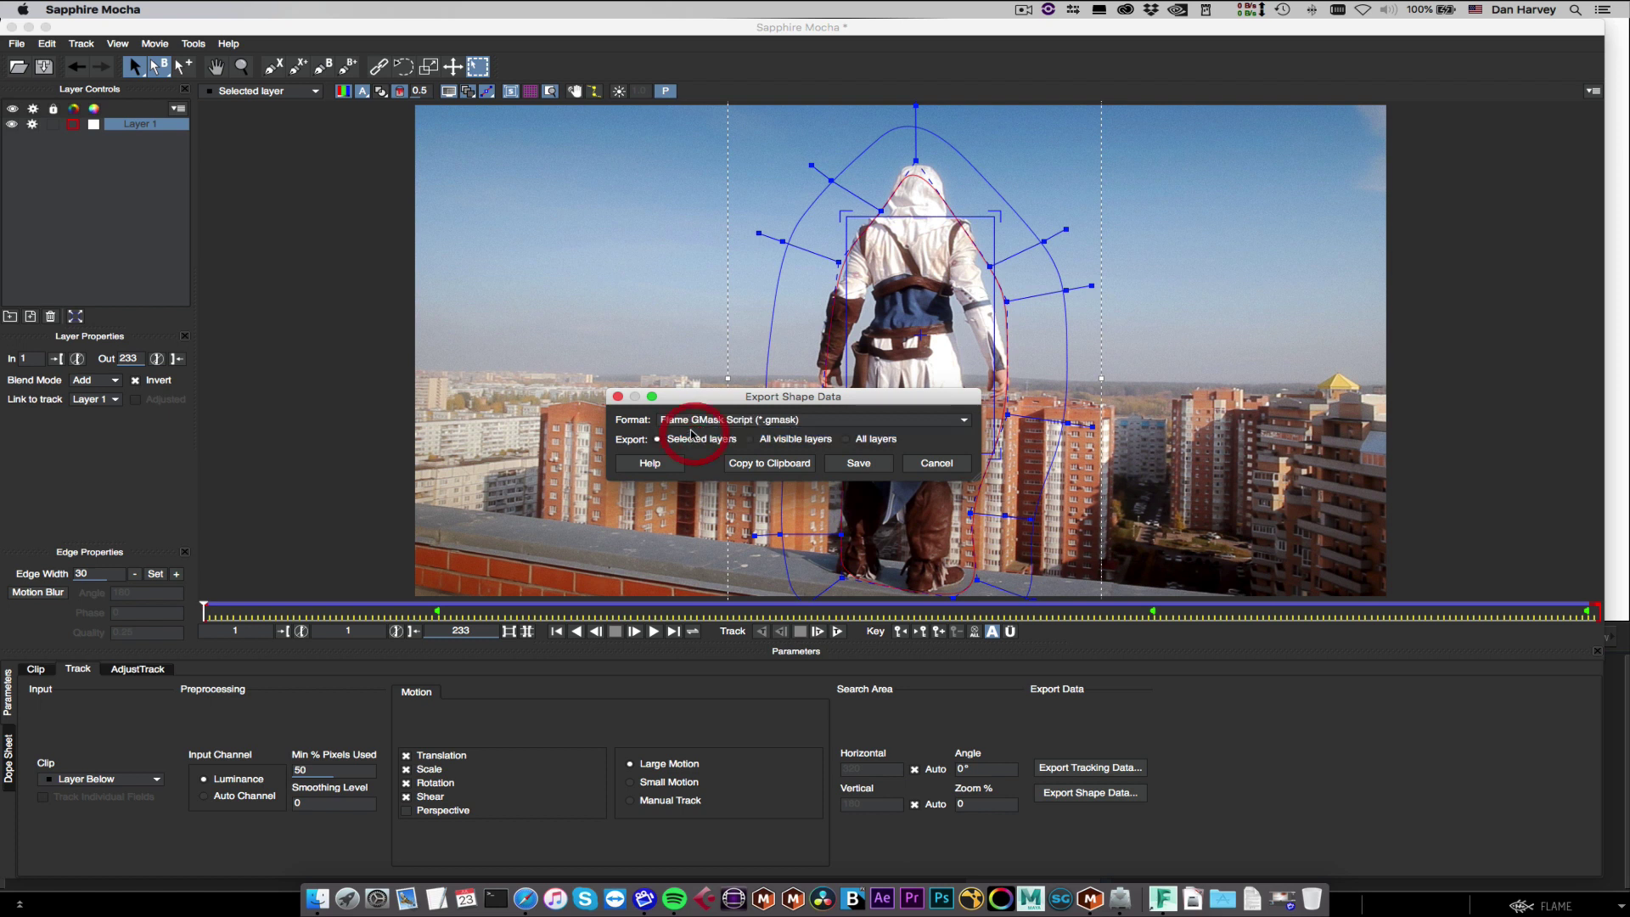
pyautogui.click(962, 462)
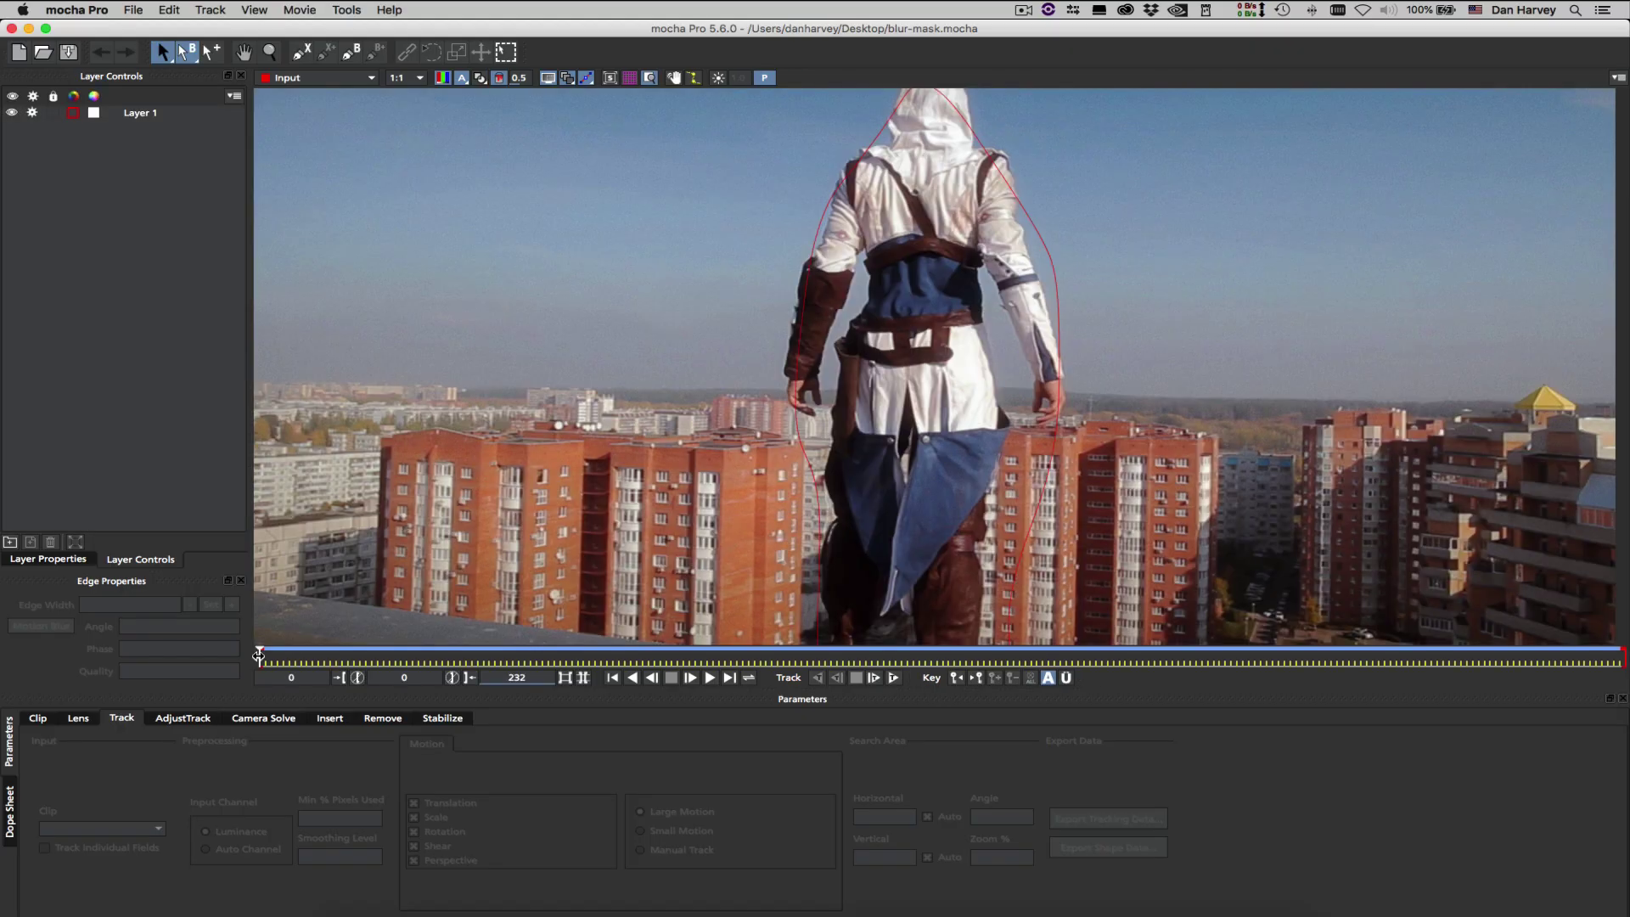
# - Switch to mocha Pro with blur-mask.mocha open and inspect the tracked mask between the clip's first and last frames
pyautogui.moveTo(259, 655); pyautogui.dragTo(1597, 488)
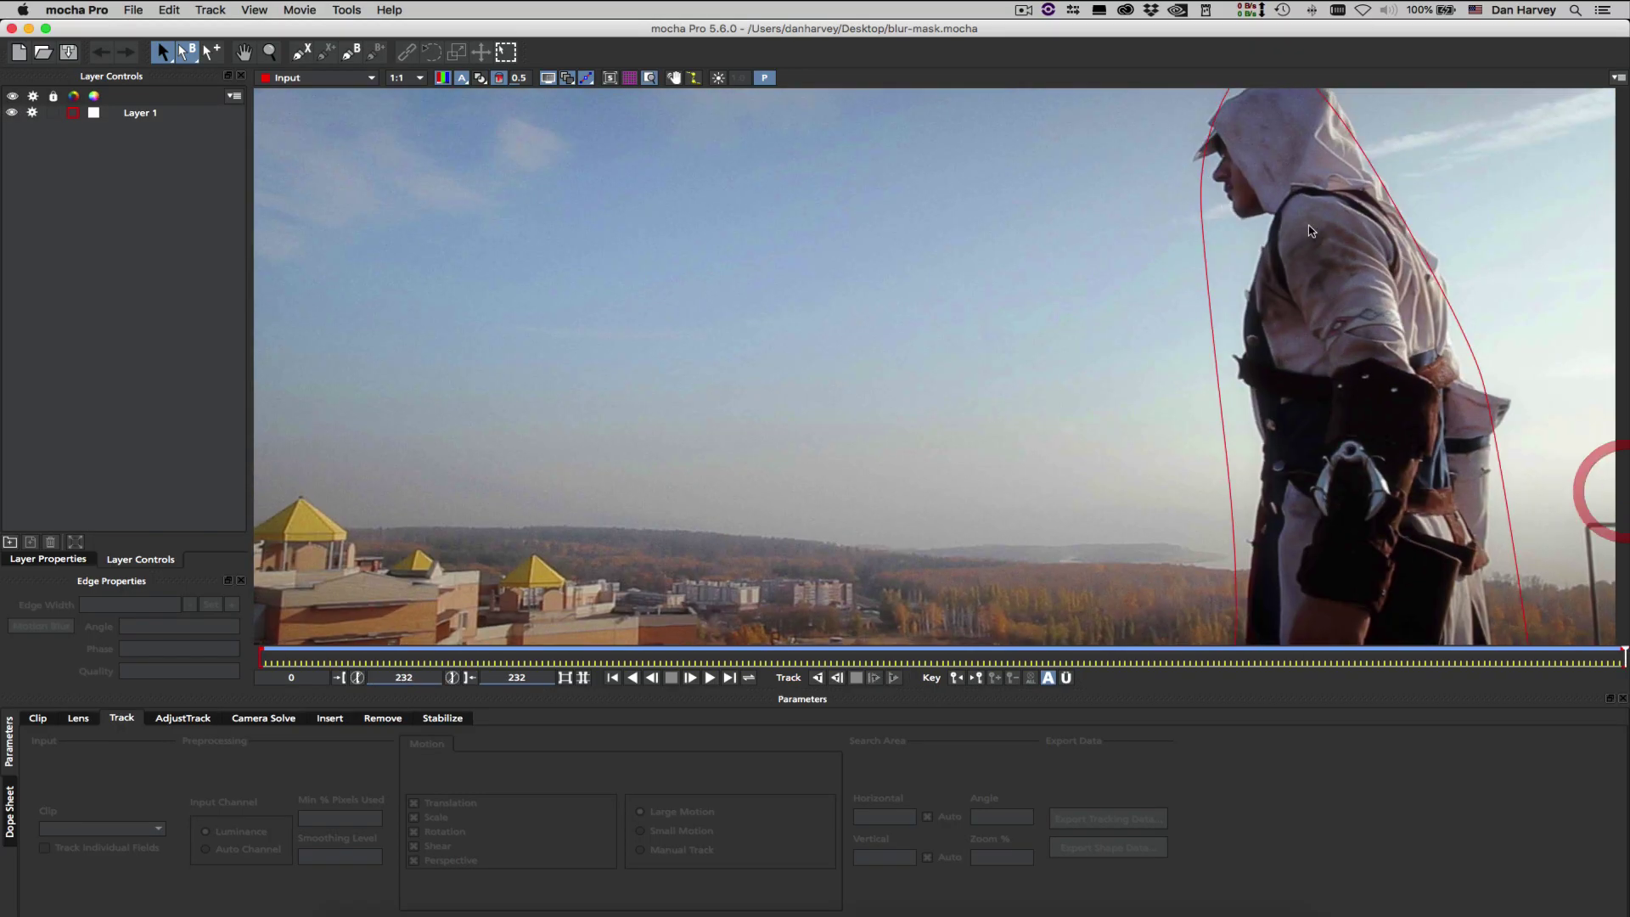
pyautogui.click(1200, 187)
pyautogui.moveTo(1625, 655); pyautogui.dragTo(27, 736)
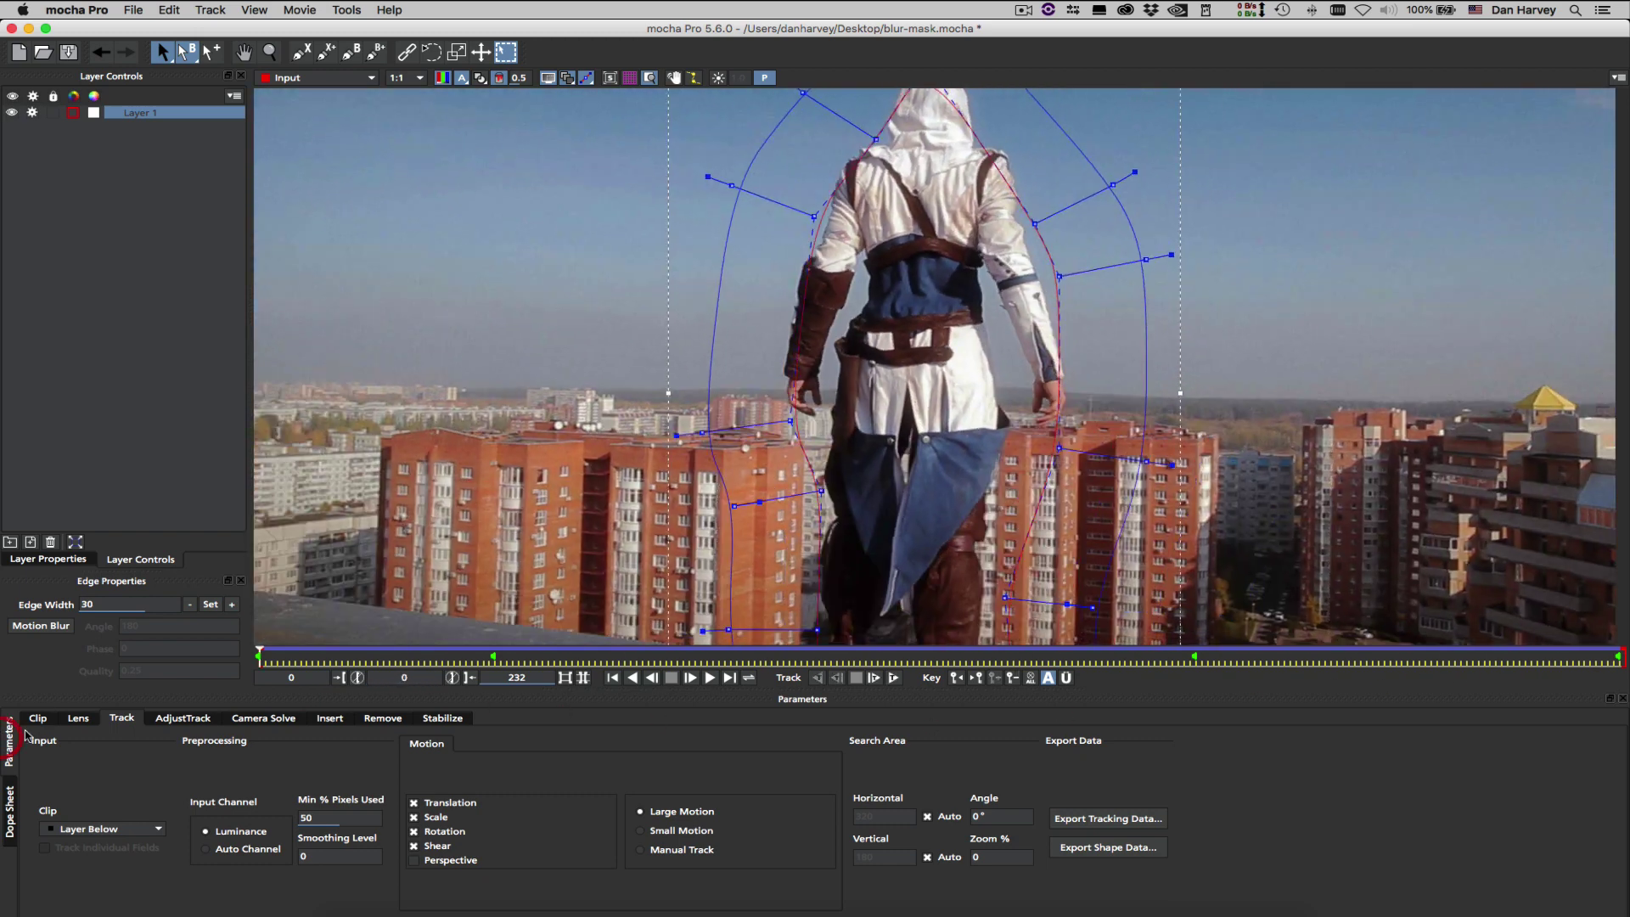
pyautogui.press('z')
pyautogui.moveTo(633, 469); pyautogui.dragTo(572, 533)
pyautogui.click(573, 533)
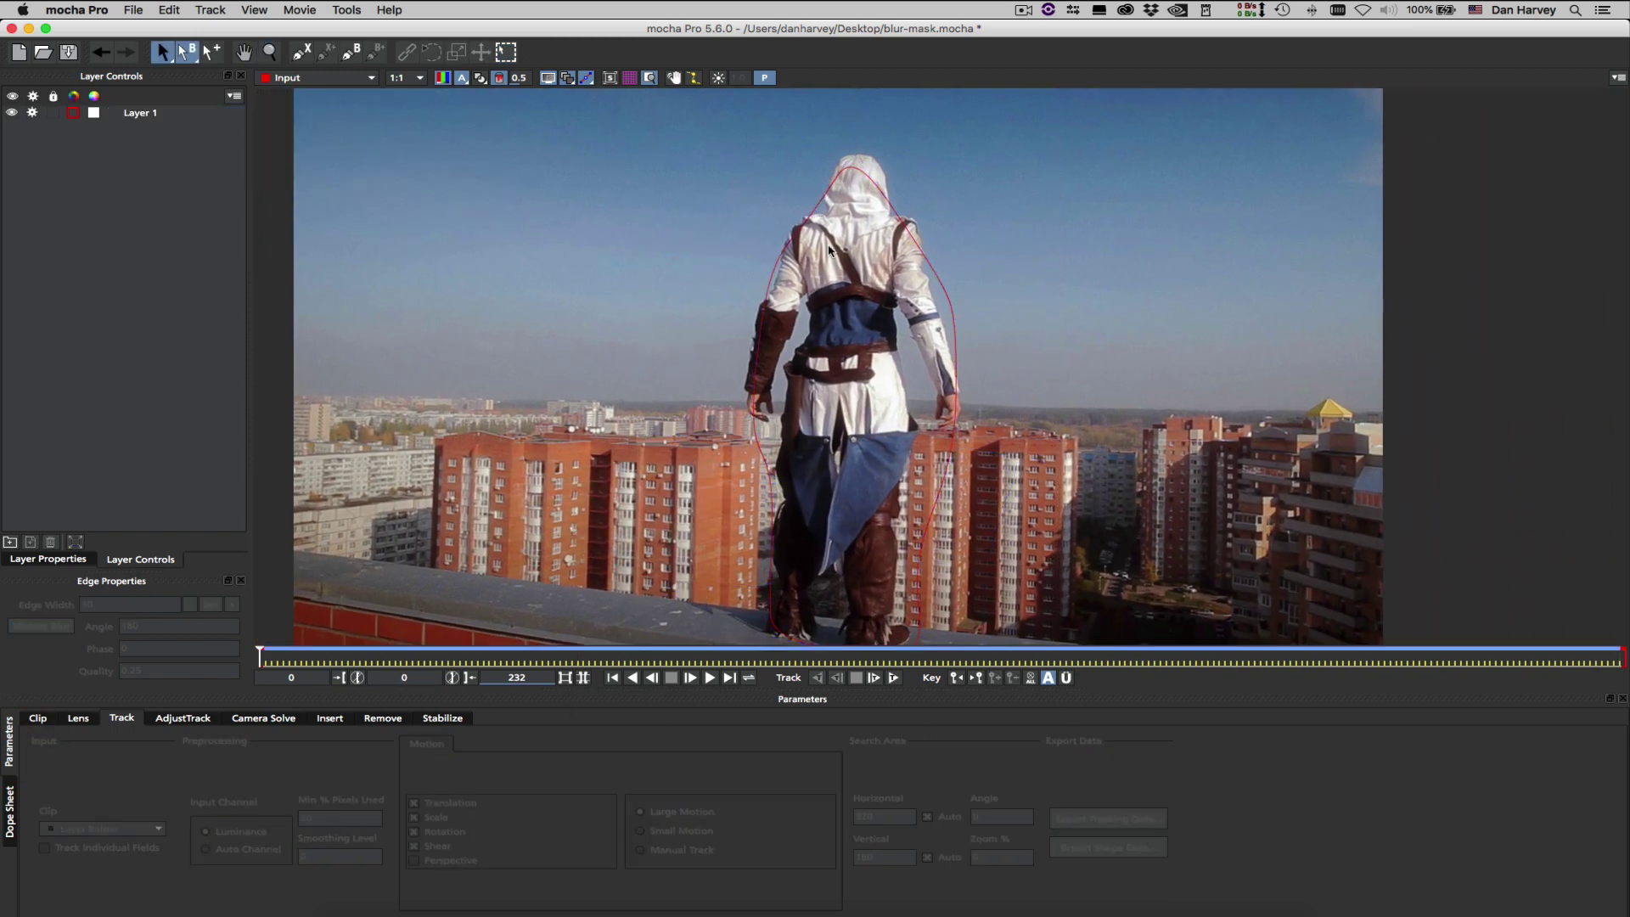
# - Select Layer 1, show its planar surface, and stretch the surface's upper edge above the figure's head
pyautogui.click(830, 176)
pyautogui.click(609, 79)
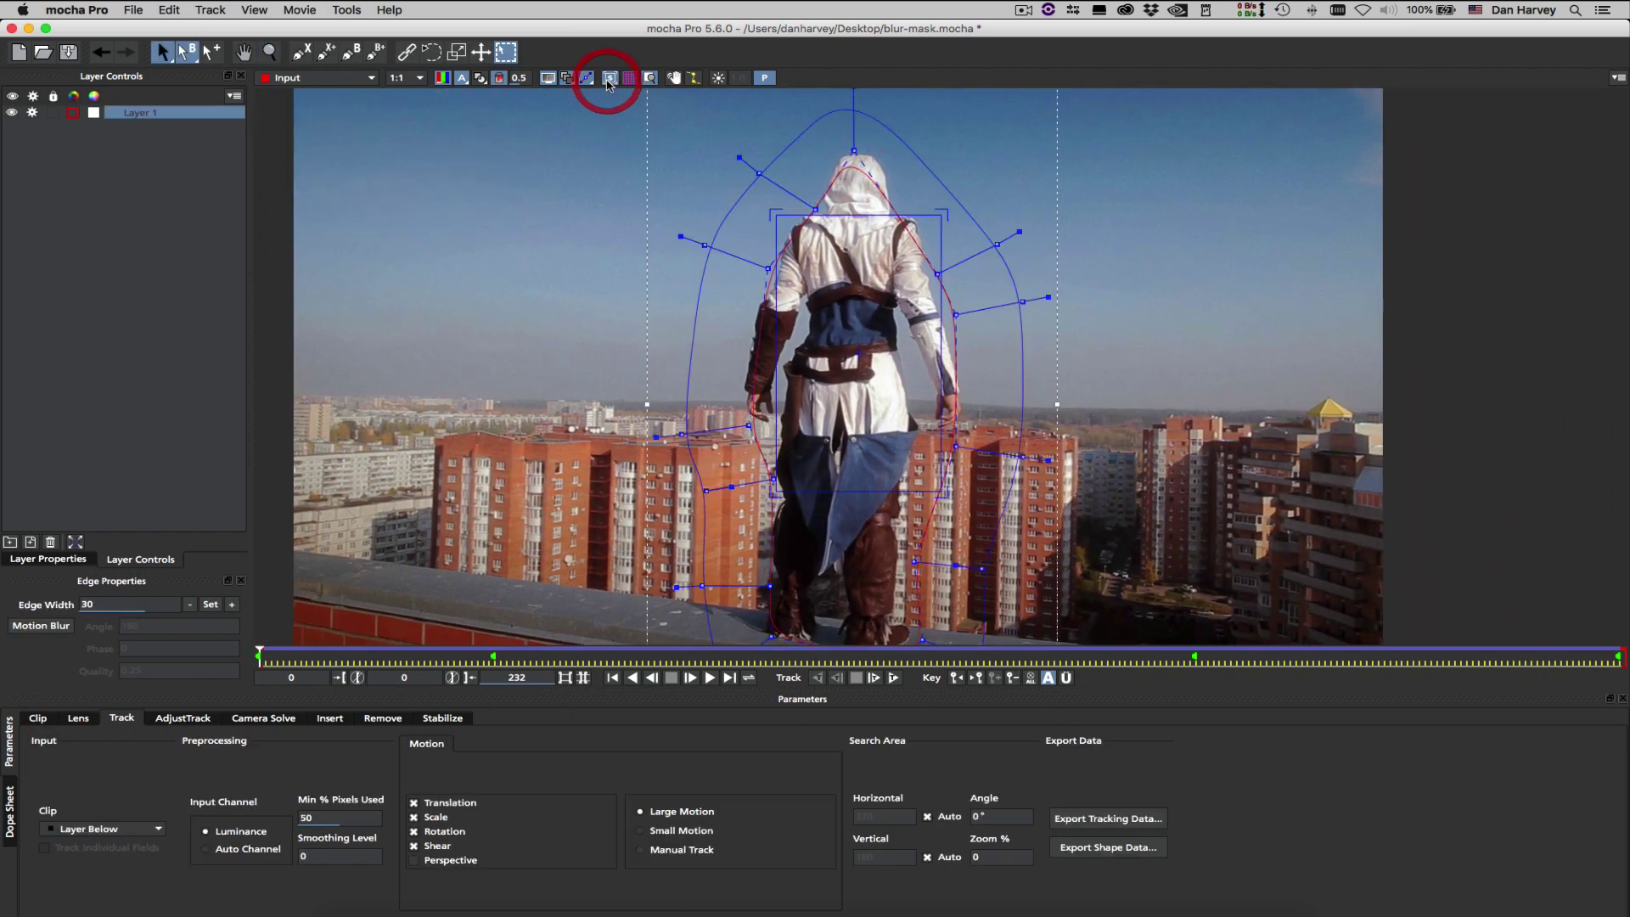
pyautogui.moveTo(830, 213); pyautogui.dragTo(844, 91)
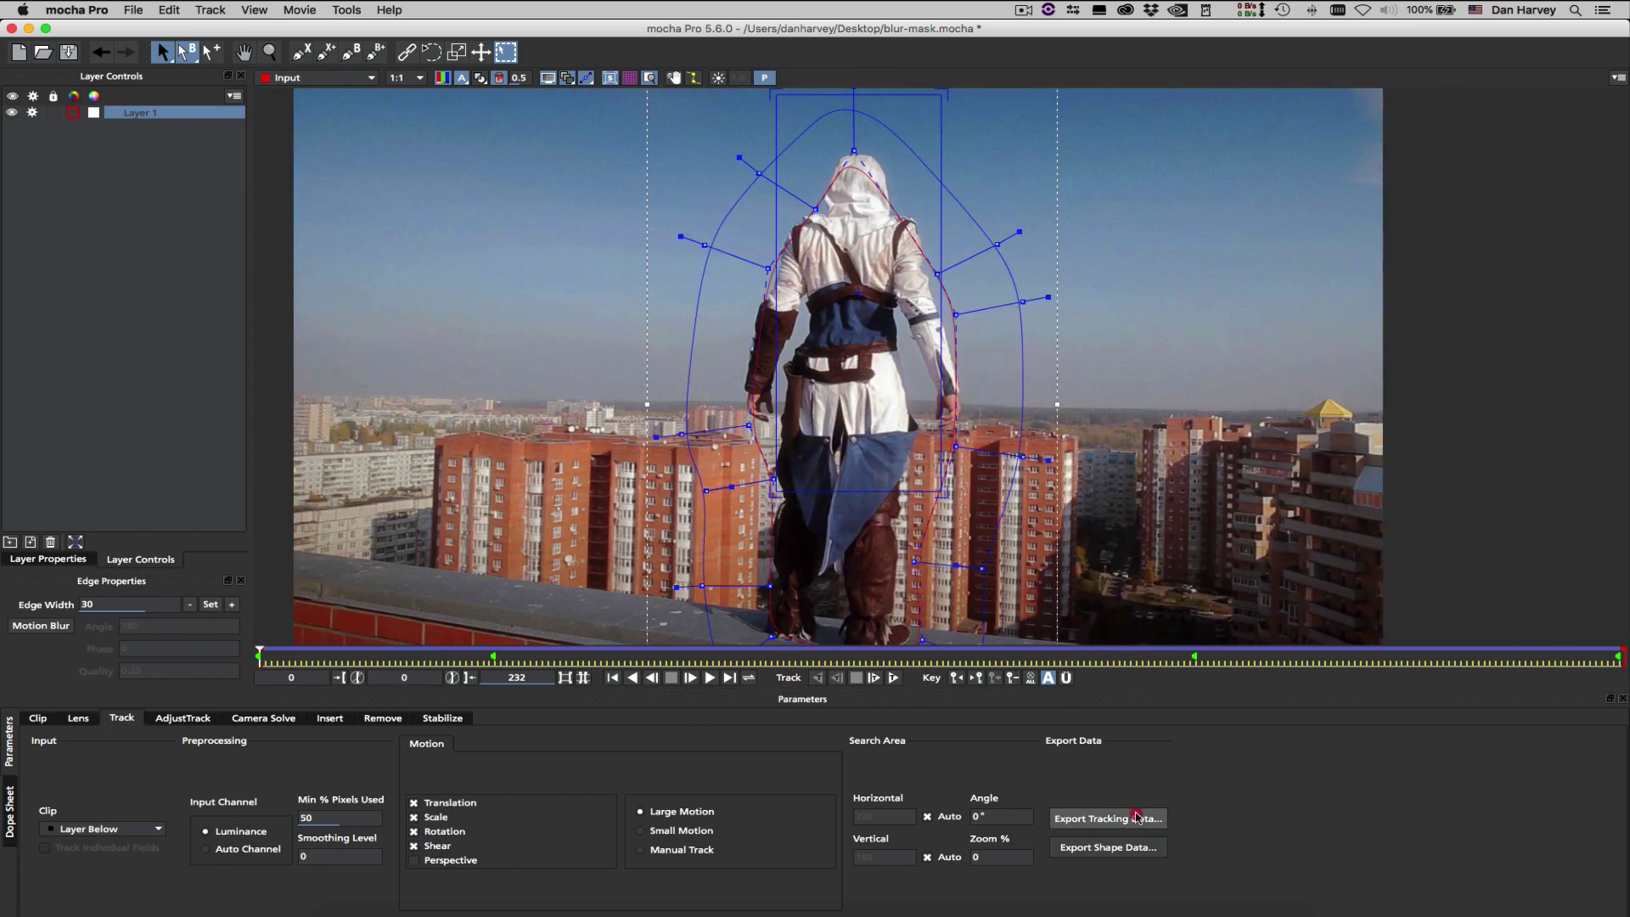
# - Export Layer 1's tracking data in Nuke 7 Tracker (*.nk) format to the Desktop as blur-track
pyautogui.click(1136, 816)
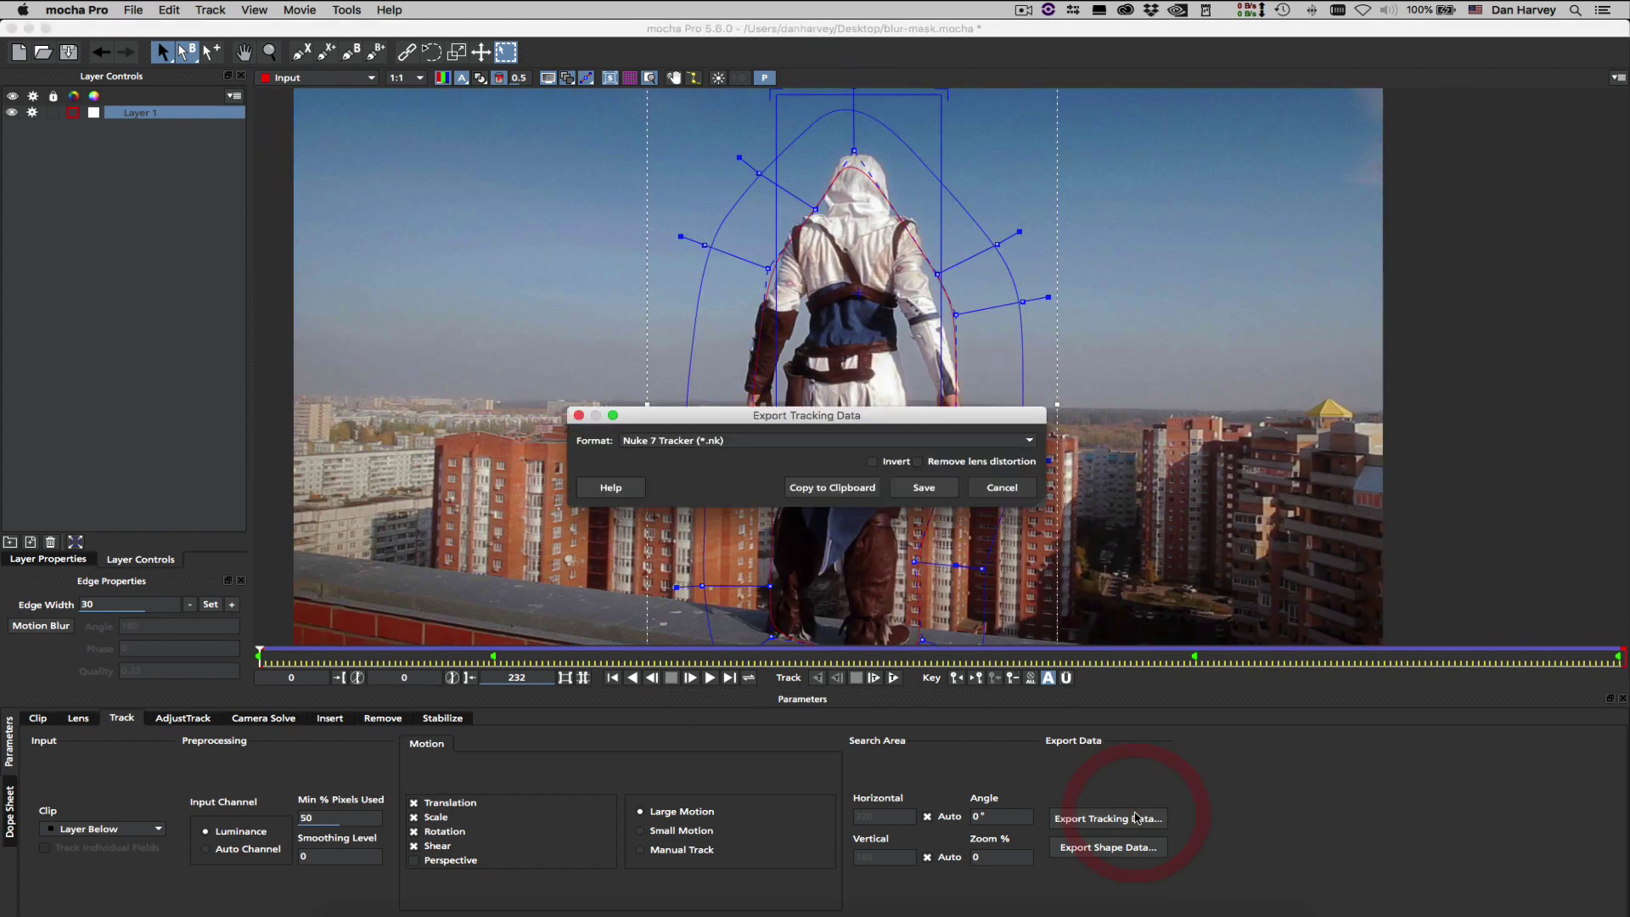
pyautogui.click(866, 438)
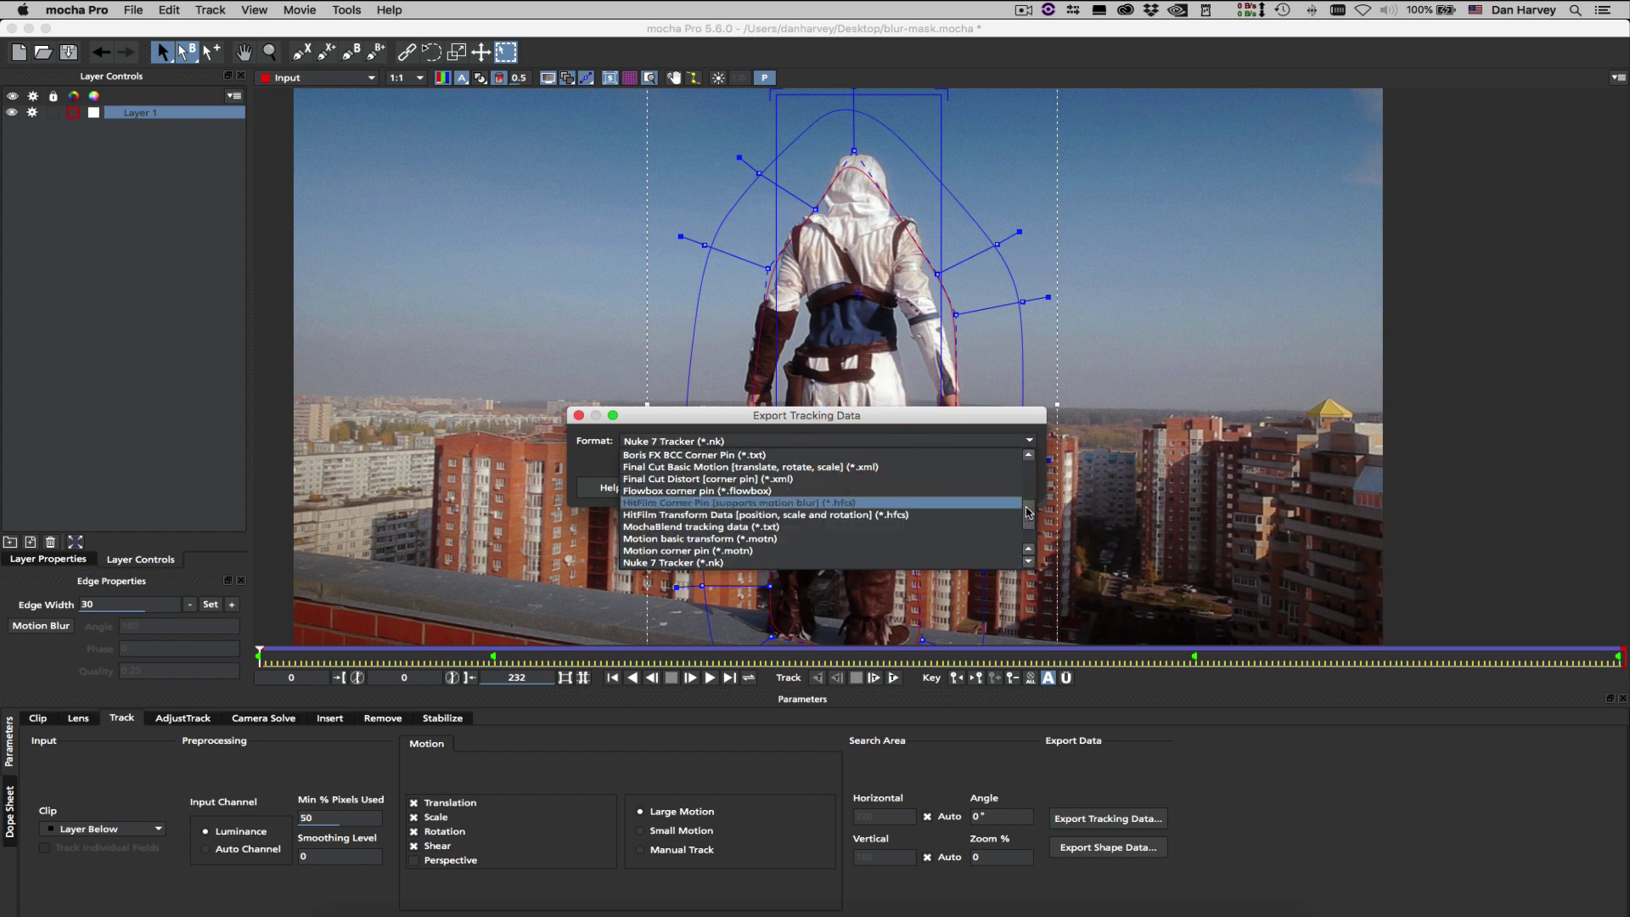
pyautogui.moveTo(1028, 509)
pyautogui.mouseDown()
pyautogui.moveTo(1032, 469)
pyautogui.moveTo(1041, 532)
pyautogui.mouseUp()
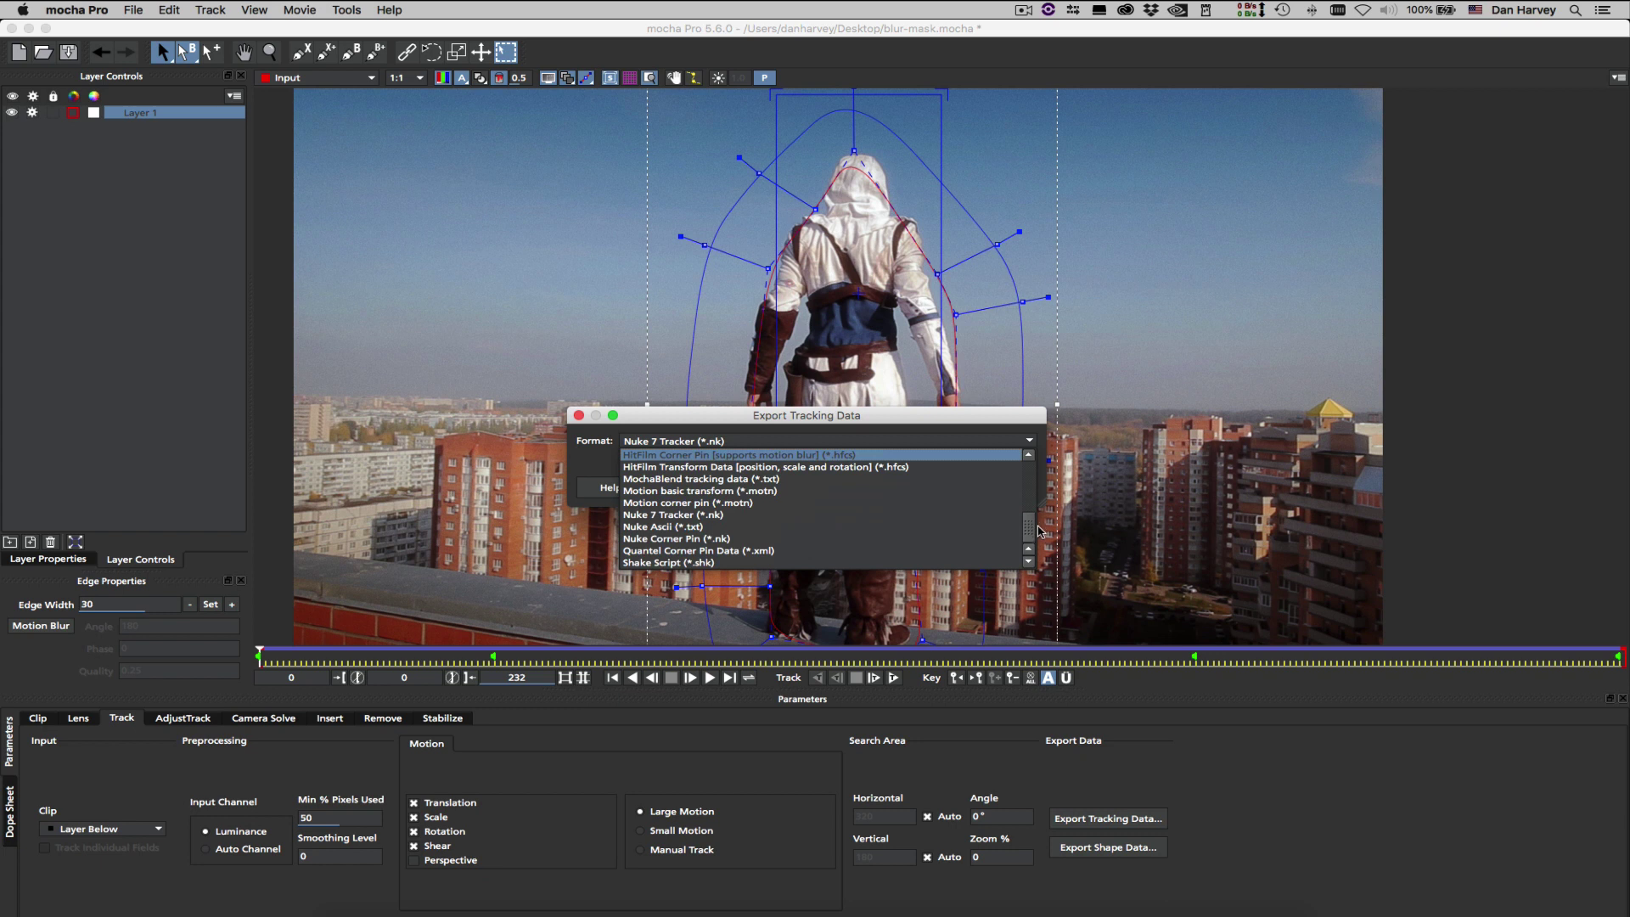
pyautogui.click(746, 515)
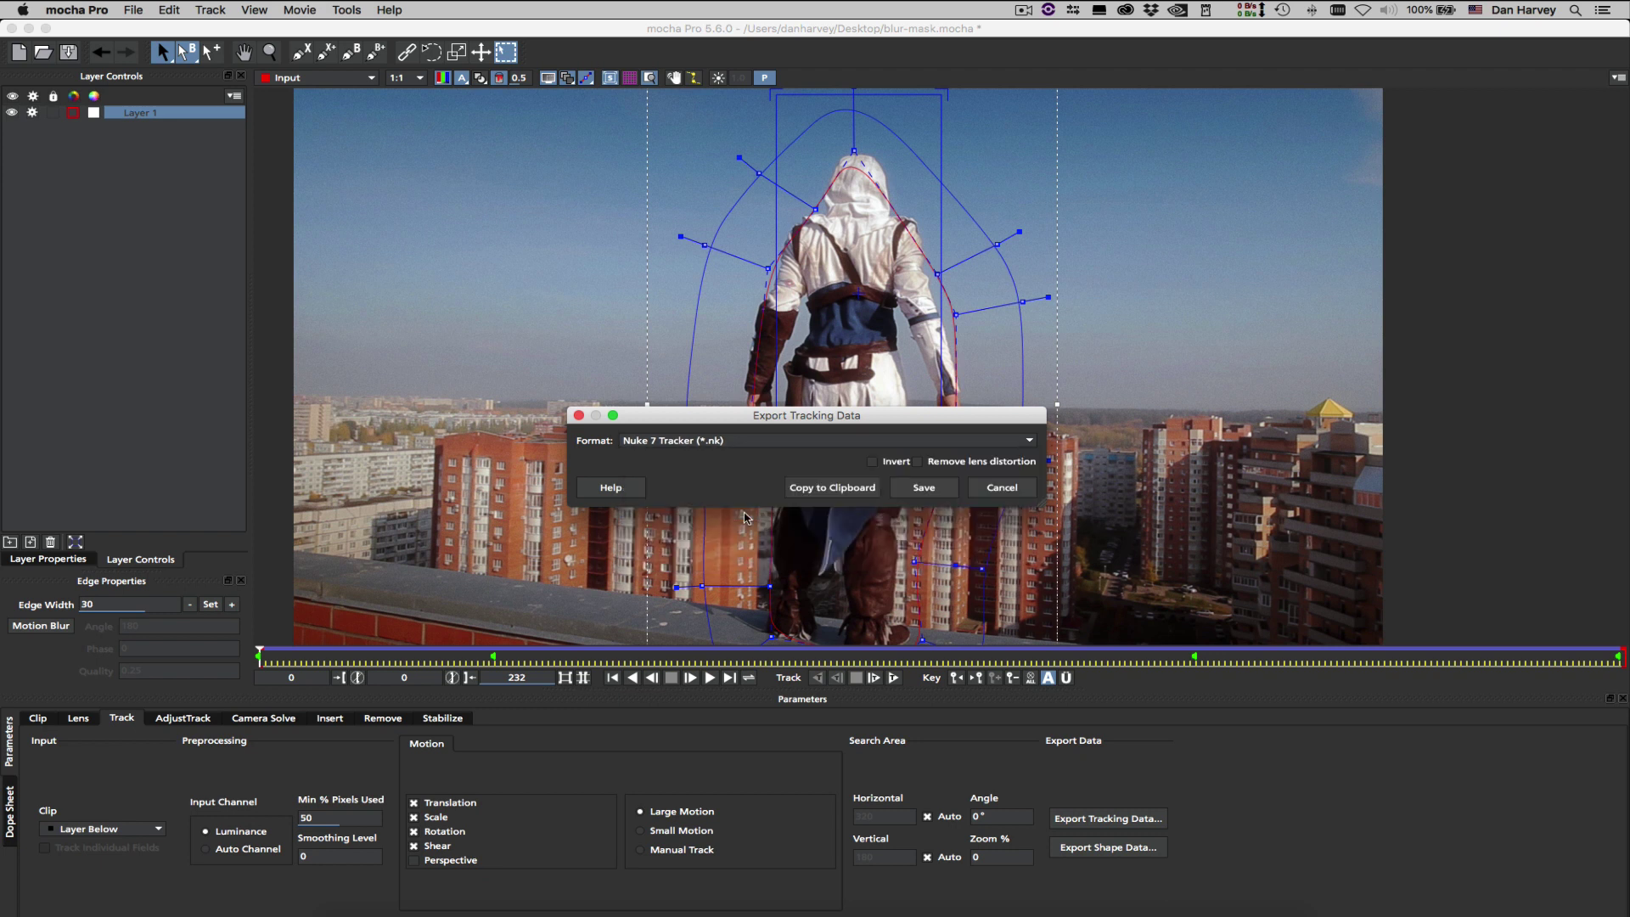
pyautogui.click(924, 487)
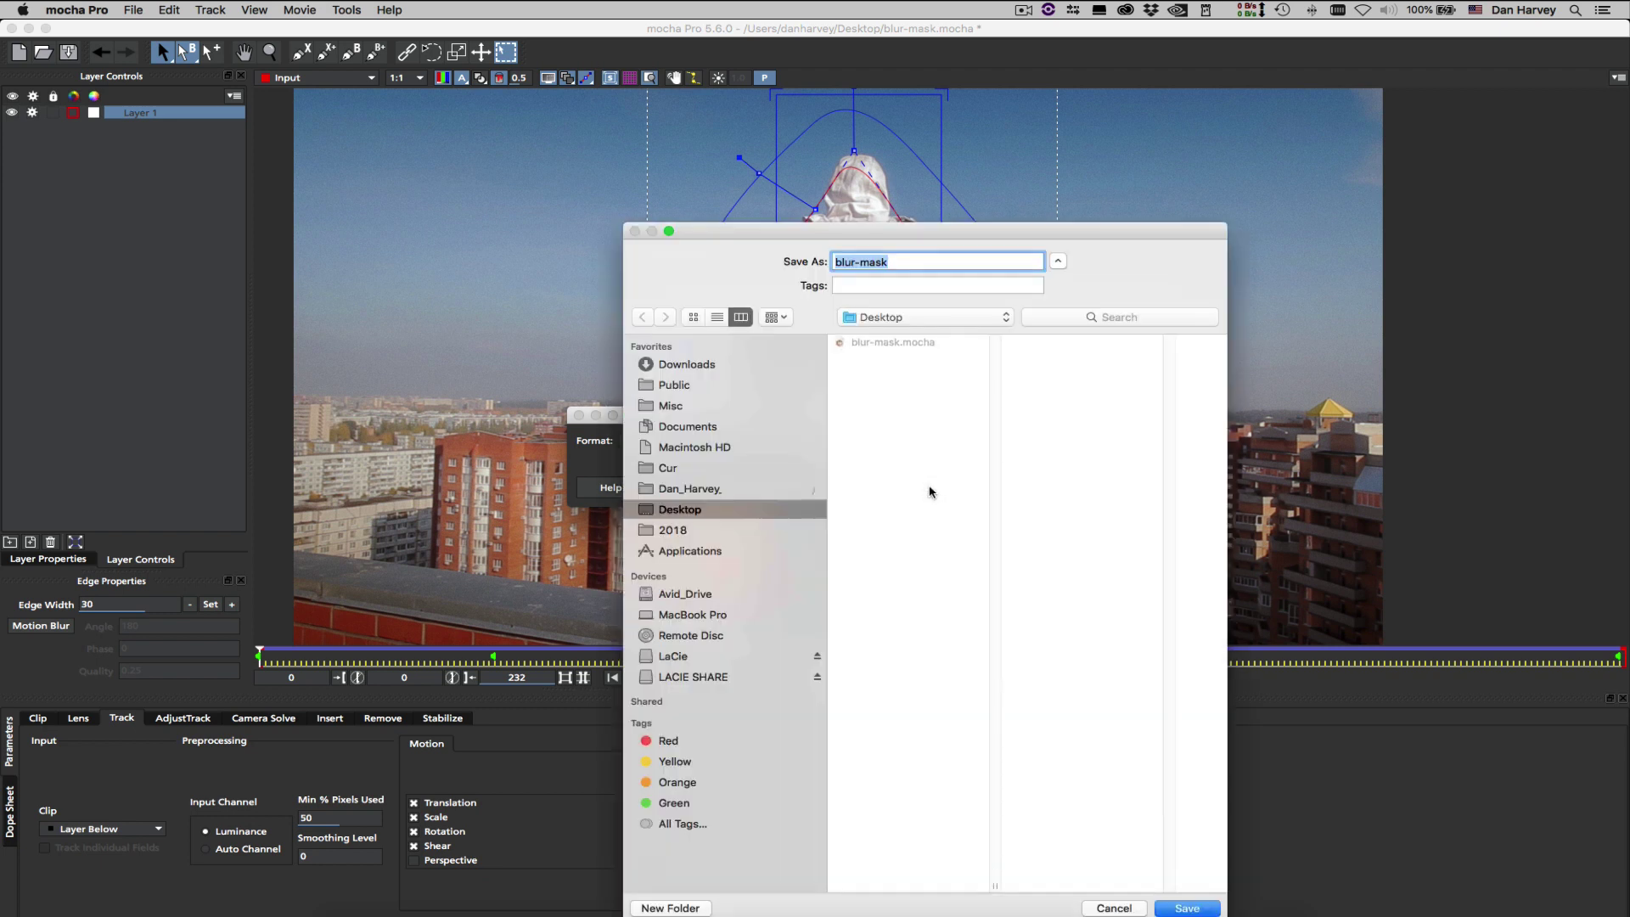
pyautogui.click(1186, 907)
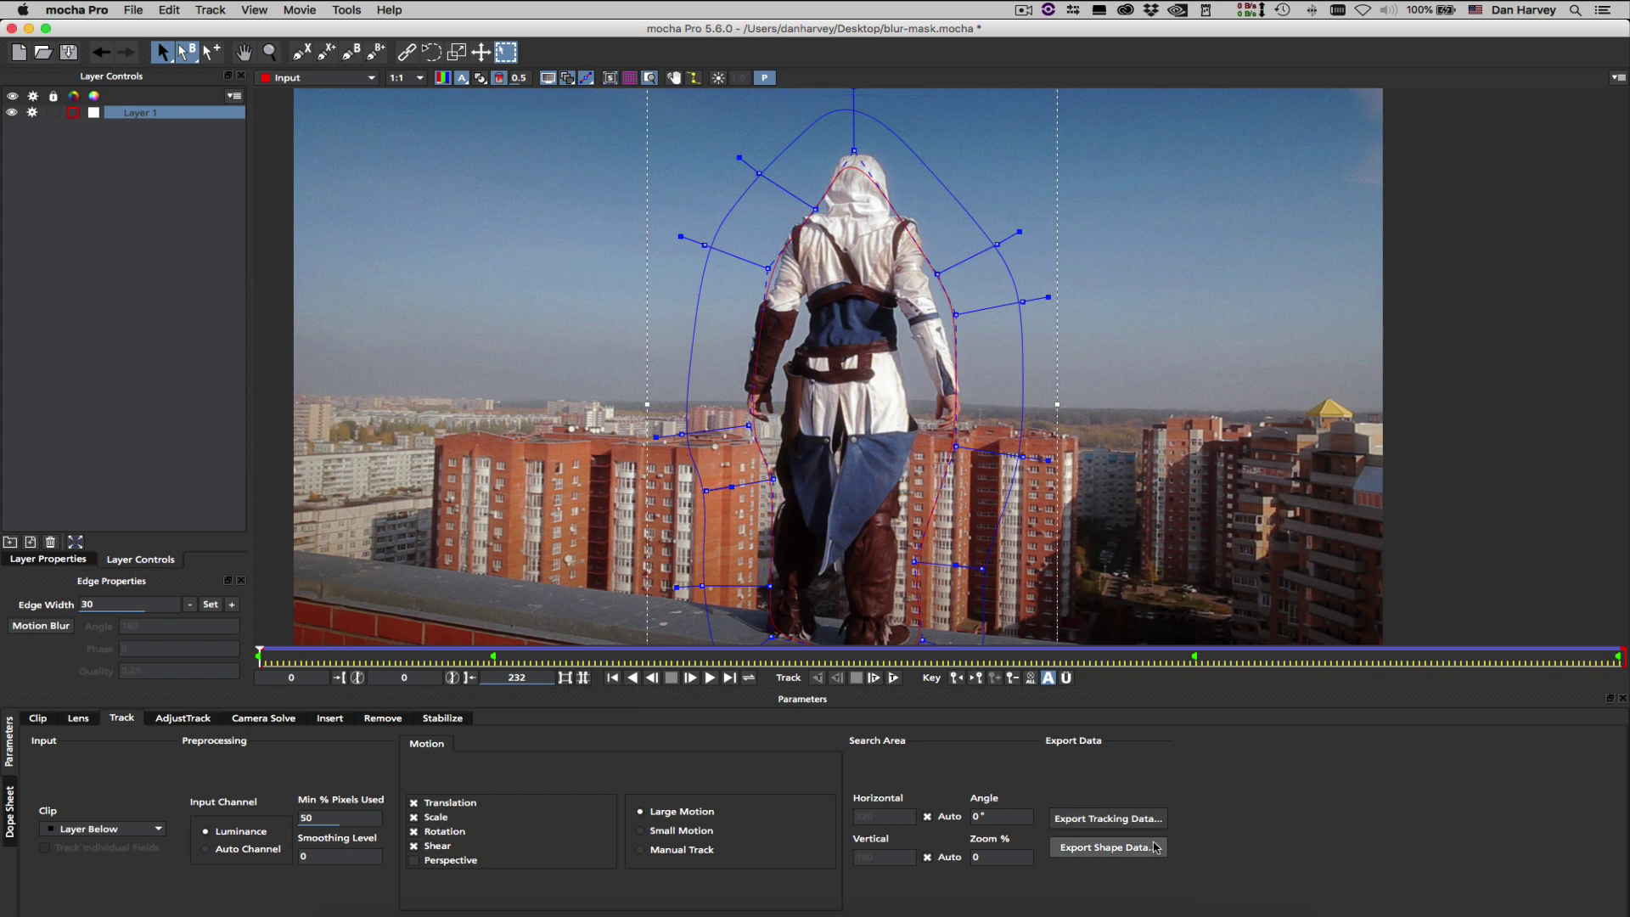
# - Prepare a shape data export named blur-roto in Nuke v6.2+ Roto [Transform & Shape] (*.nk) format, and dismiss the export dialog
pyautogui.click(1104, 847)
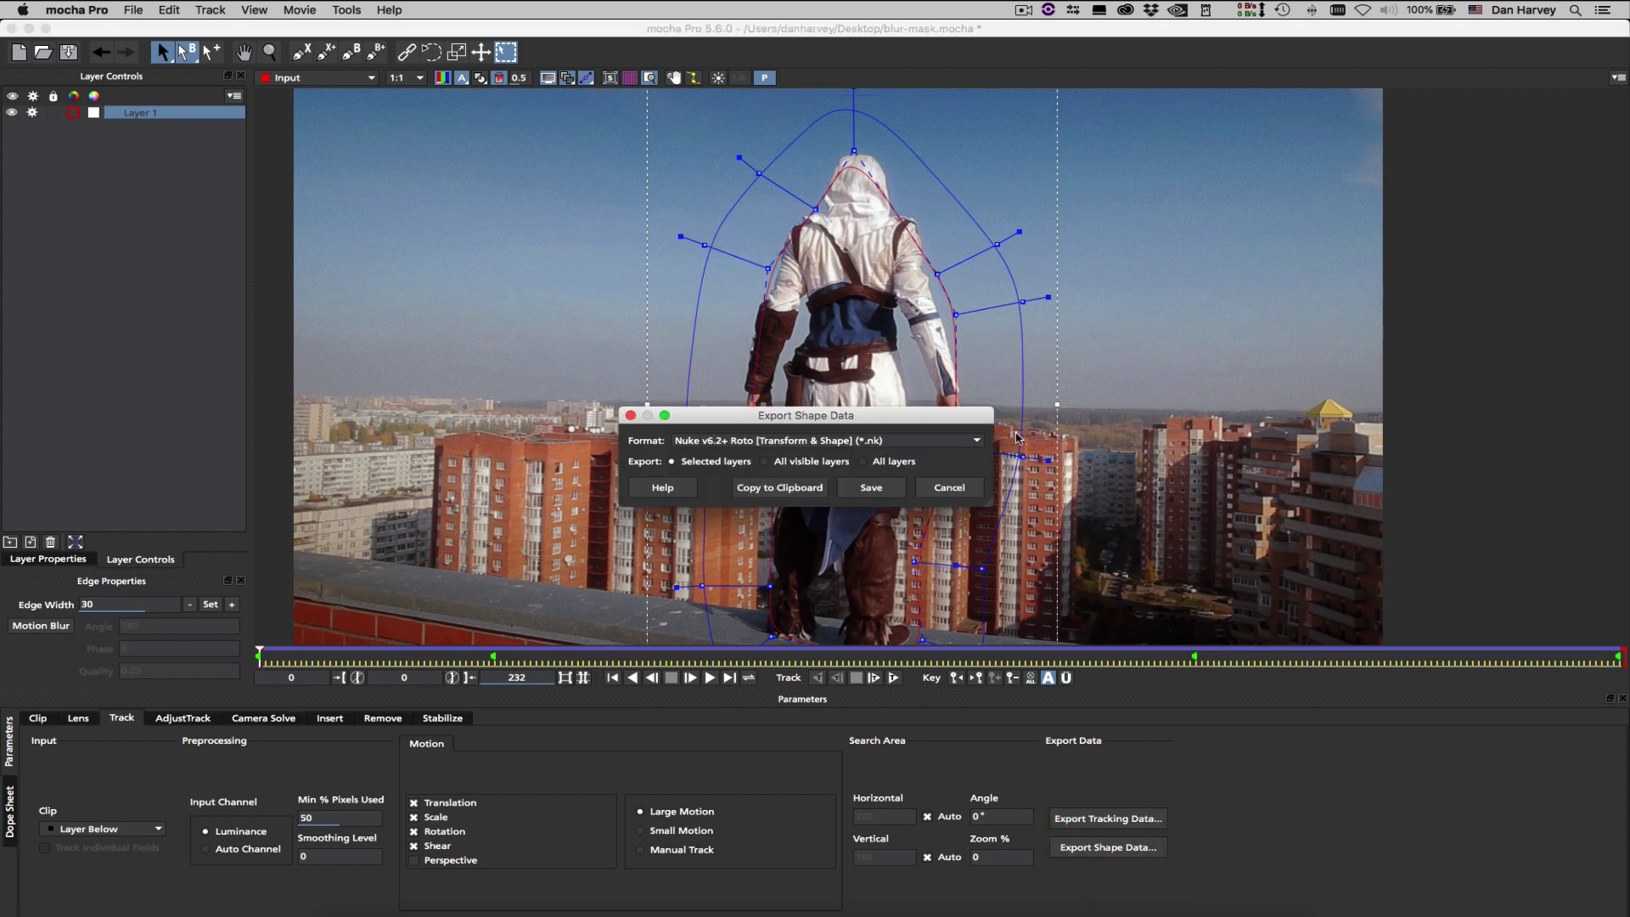
pyautogui.click(965, 439)
pyautogui.scroll(5, 976, 485)
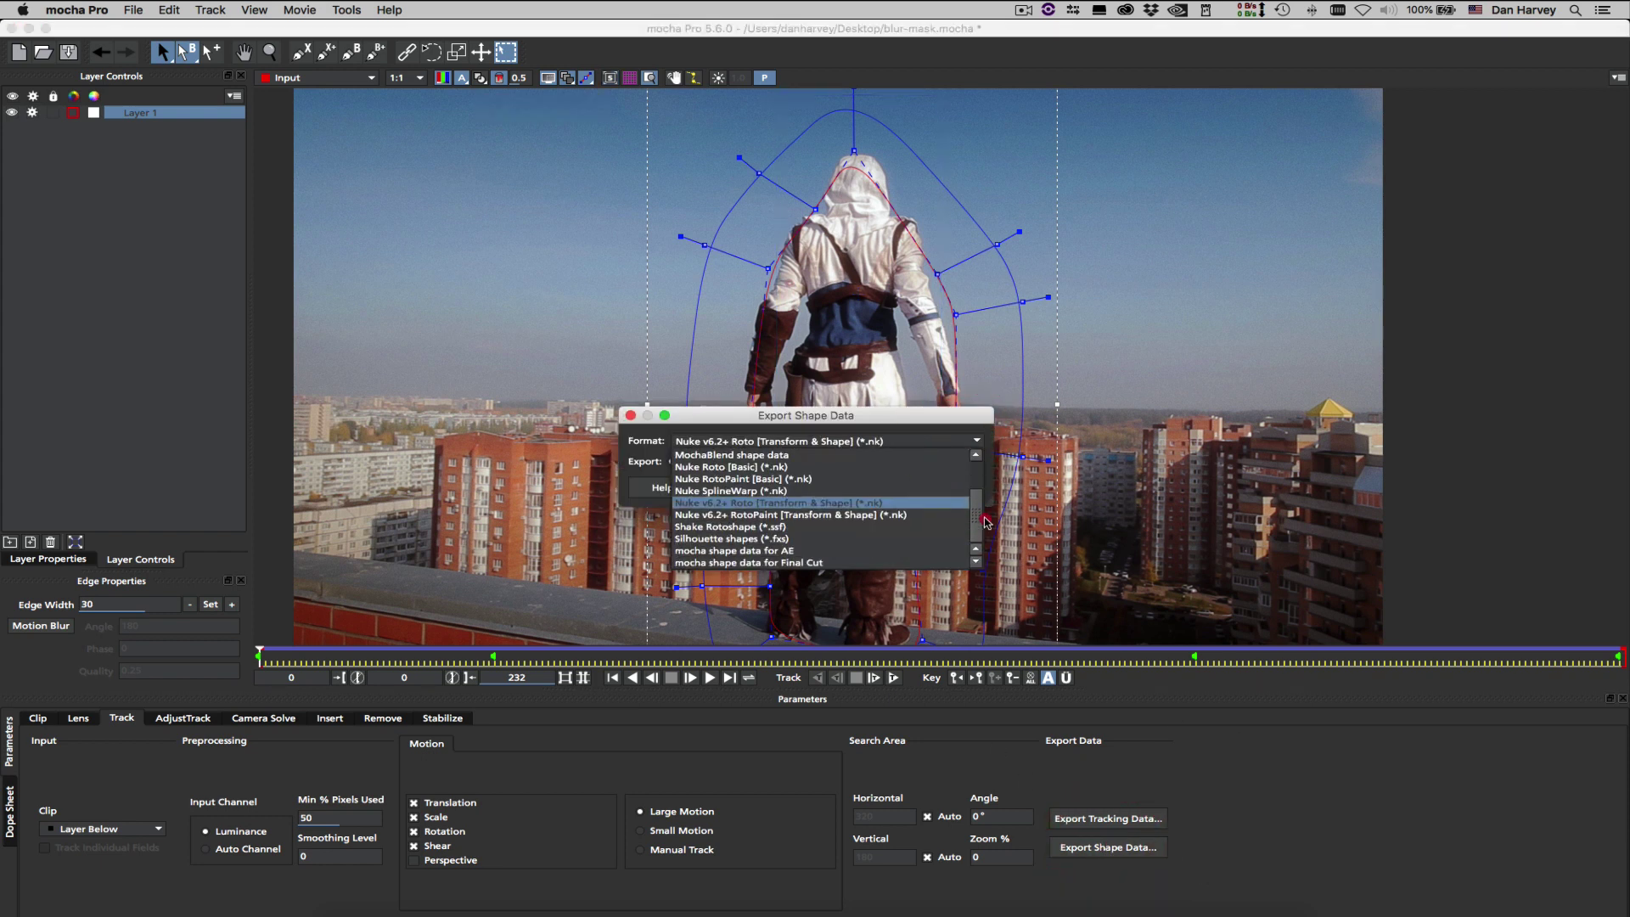
pyautogui.click(815, 562)
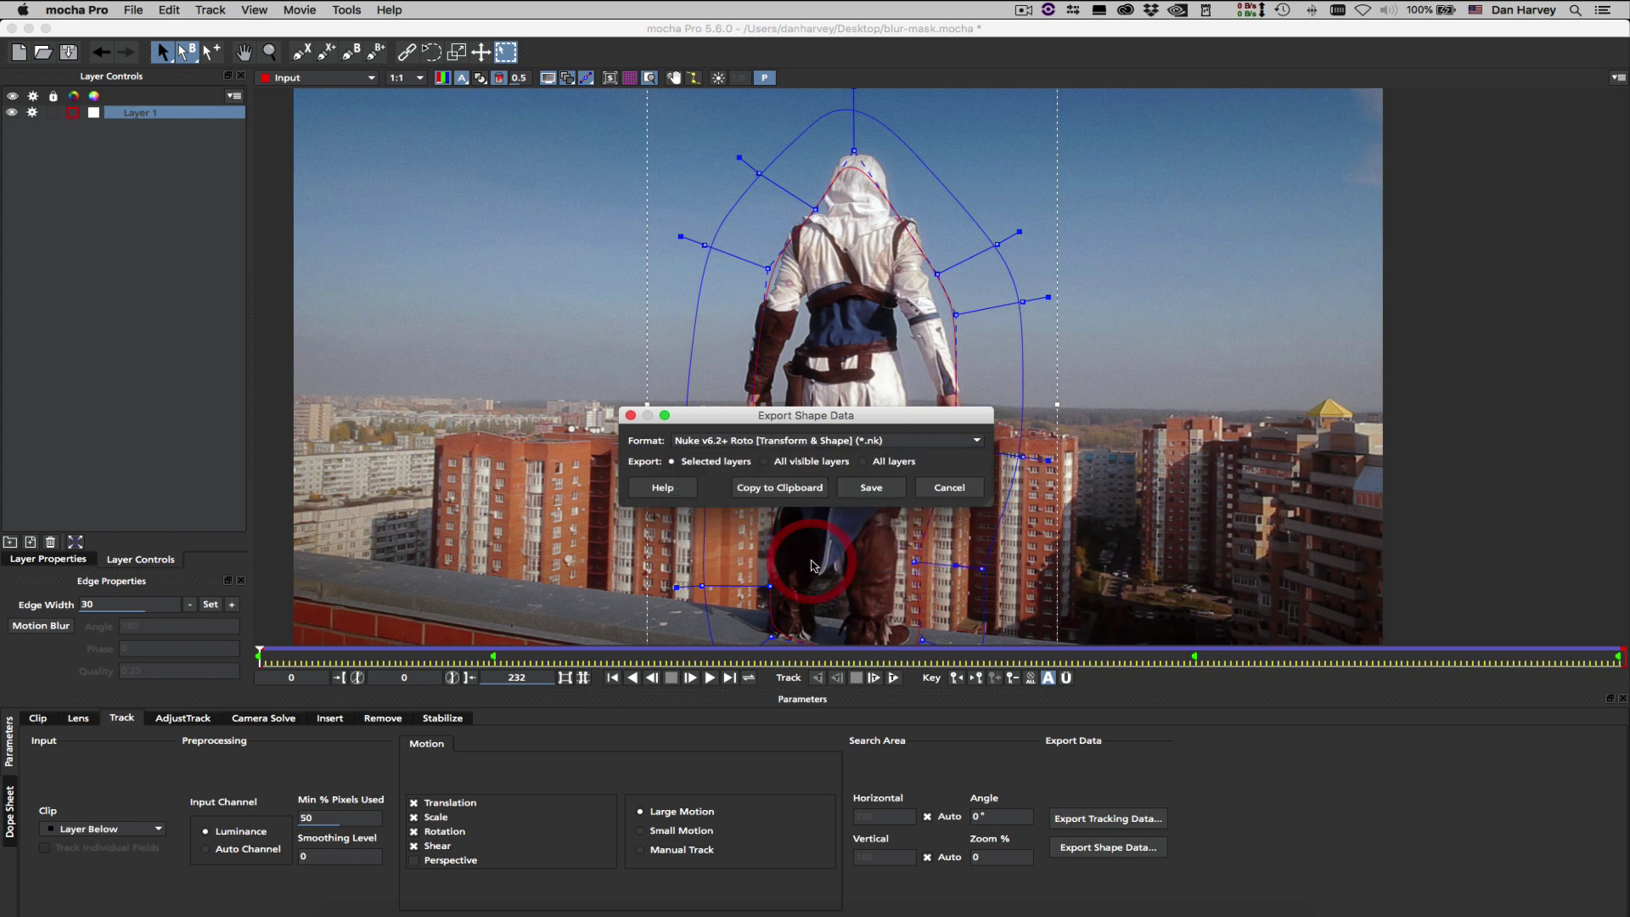
pyautogui.click(874, 486)
pyautogui.write('blur-roto')
pyautogui.click(1235, 908)
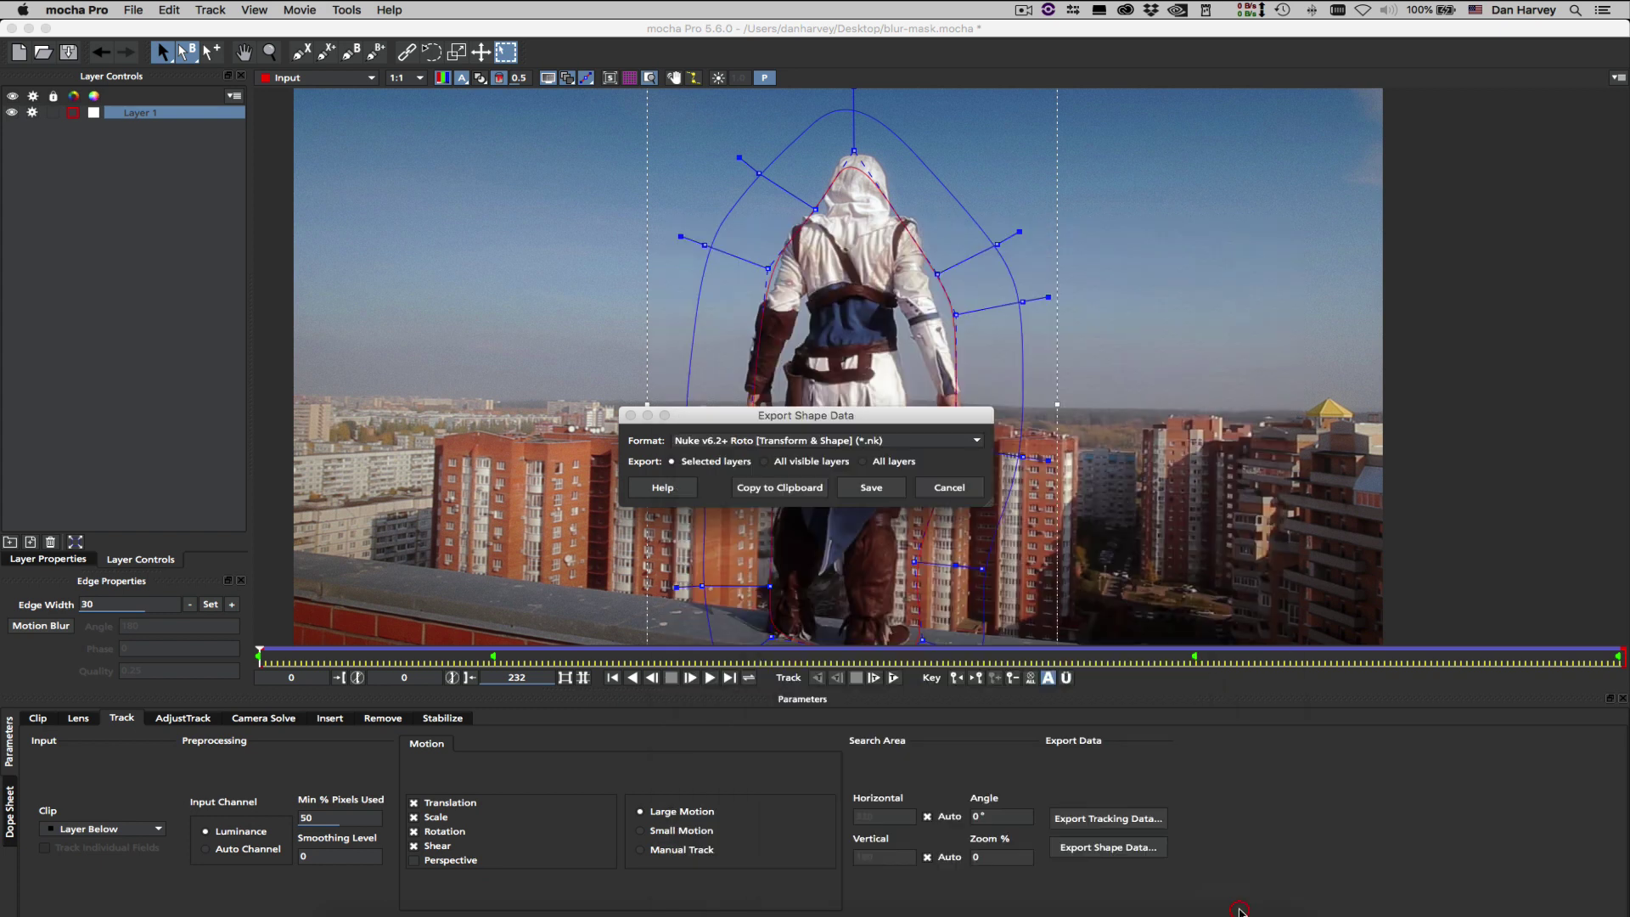
pyautogui.click(950, 485)
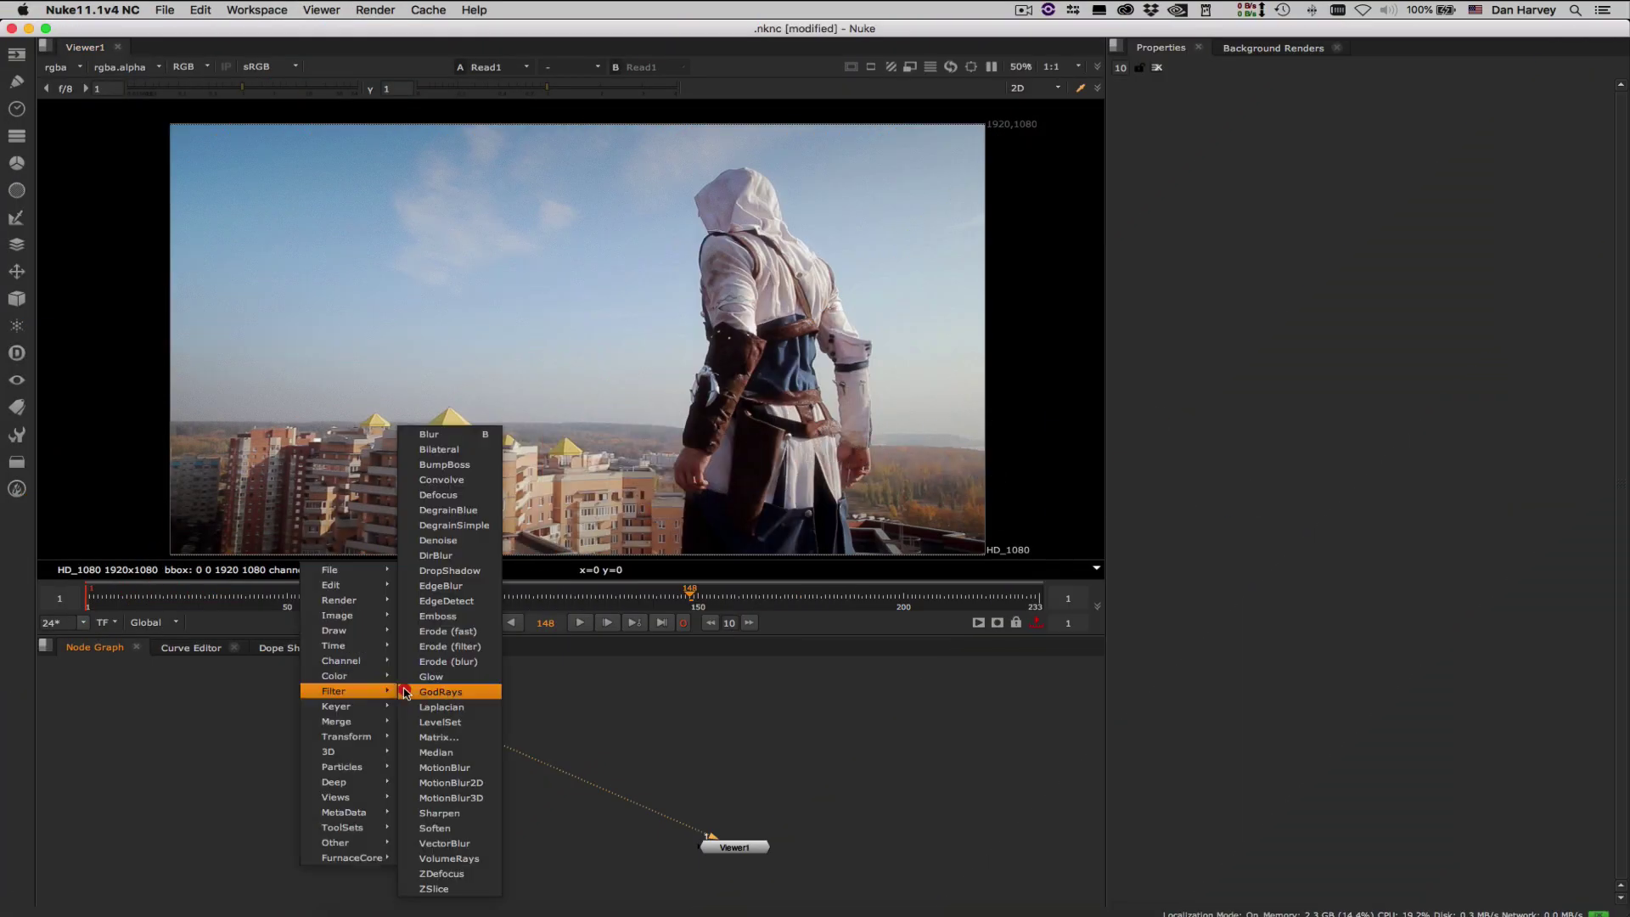
# - Switch to Nuke and add a GodRays node after Read1, with scale 1.18 and rotate -4
pyautogui.click(406, 694)
pyautogui.click(1427, 188)
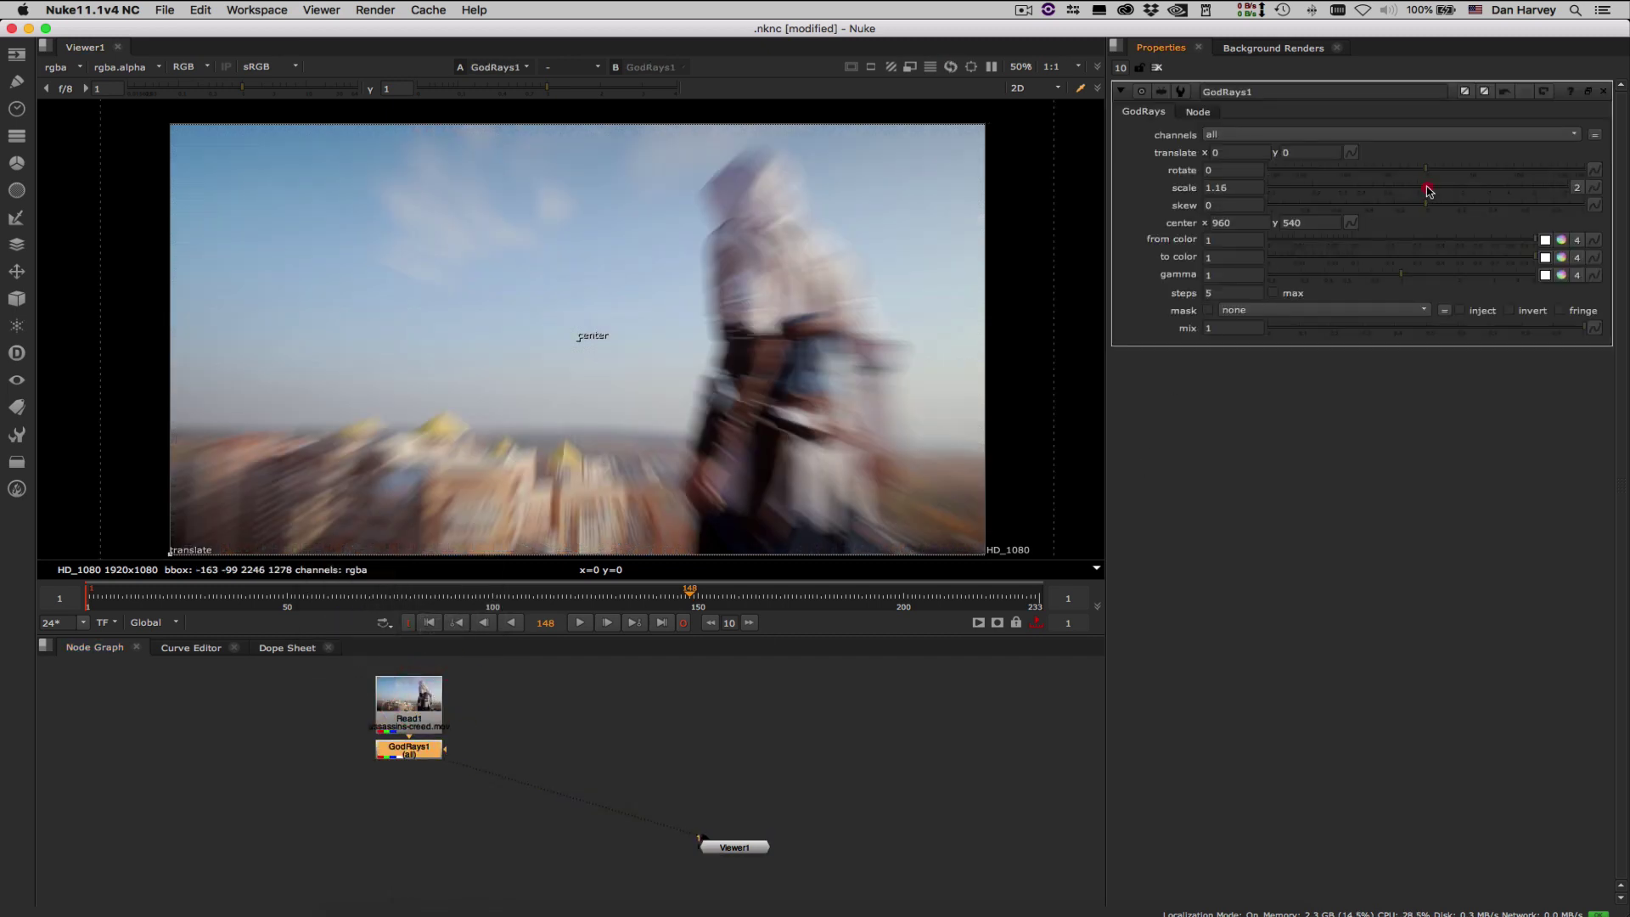
pyautogui.click(1426, 172)
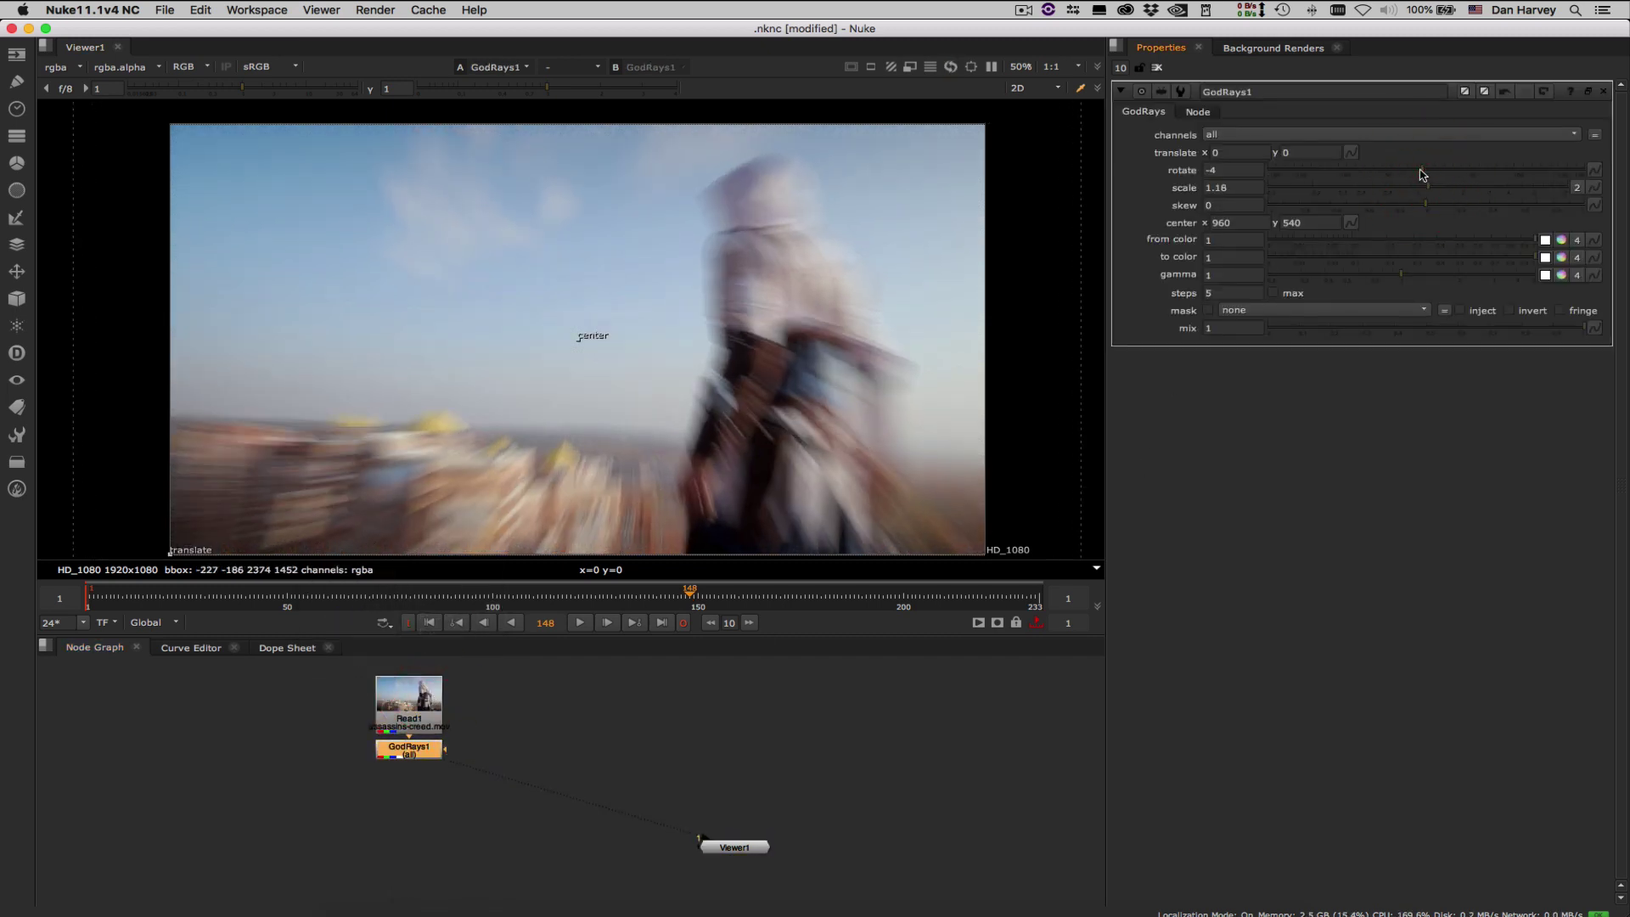
# - Insert the blur-track.nk comp nodes and connect the imported tracker node between Read1 and the GodRays node
pyautogui.click(686, 712)
pyautogui.click(164, 9)
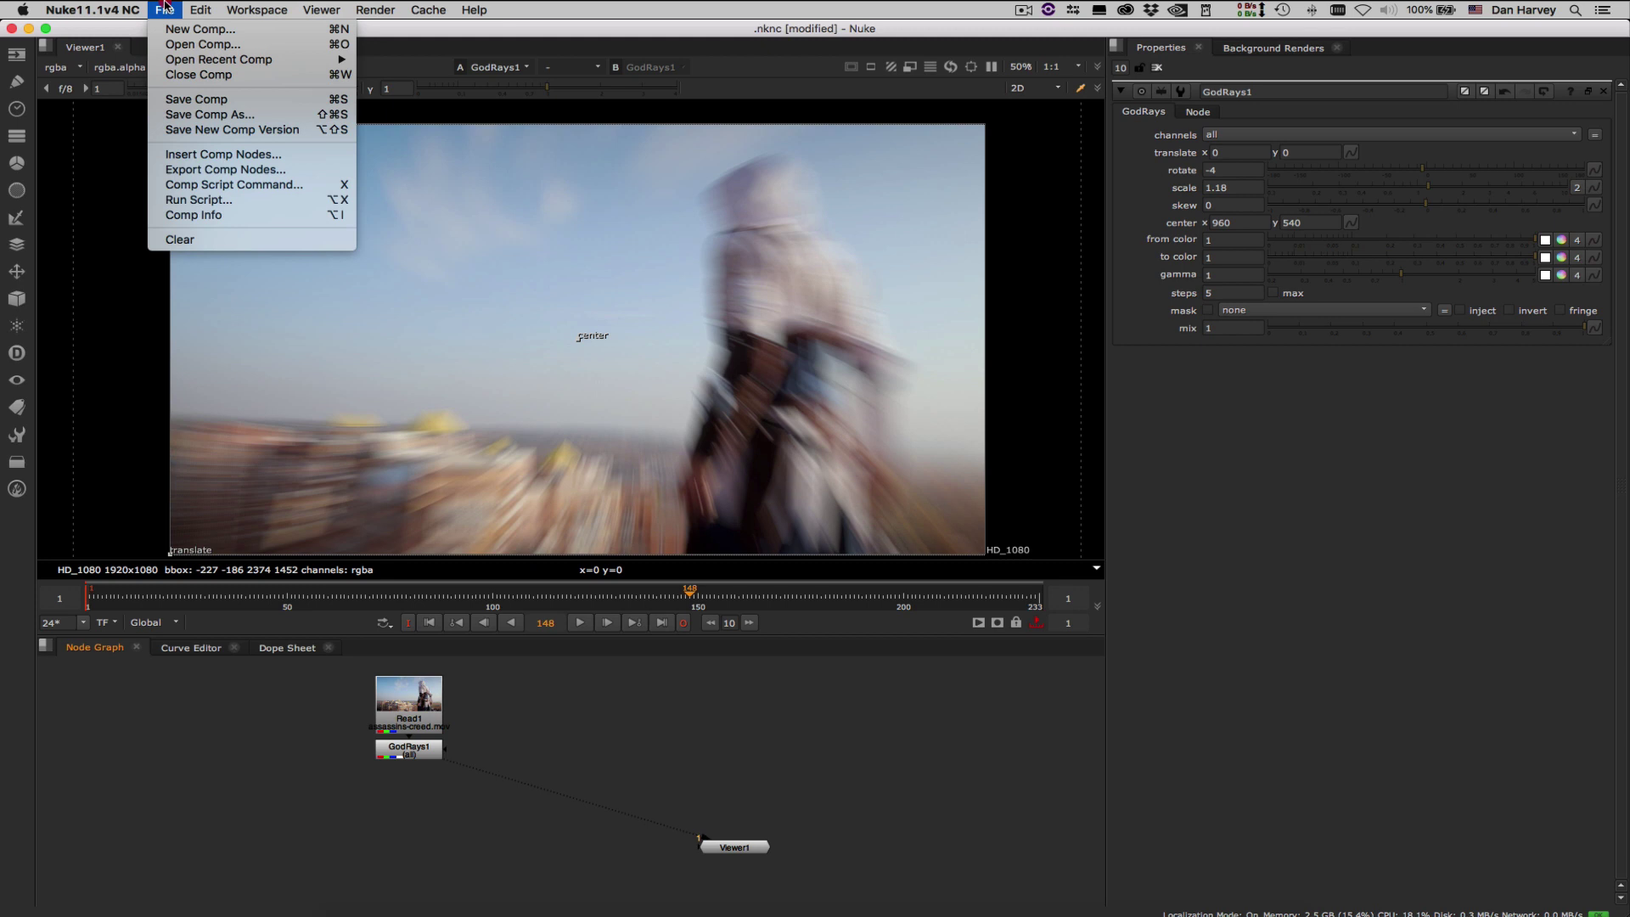
pyautogui.click(190, 154)
pyautogui.doubleClick(673, 390)
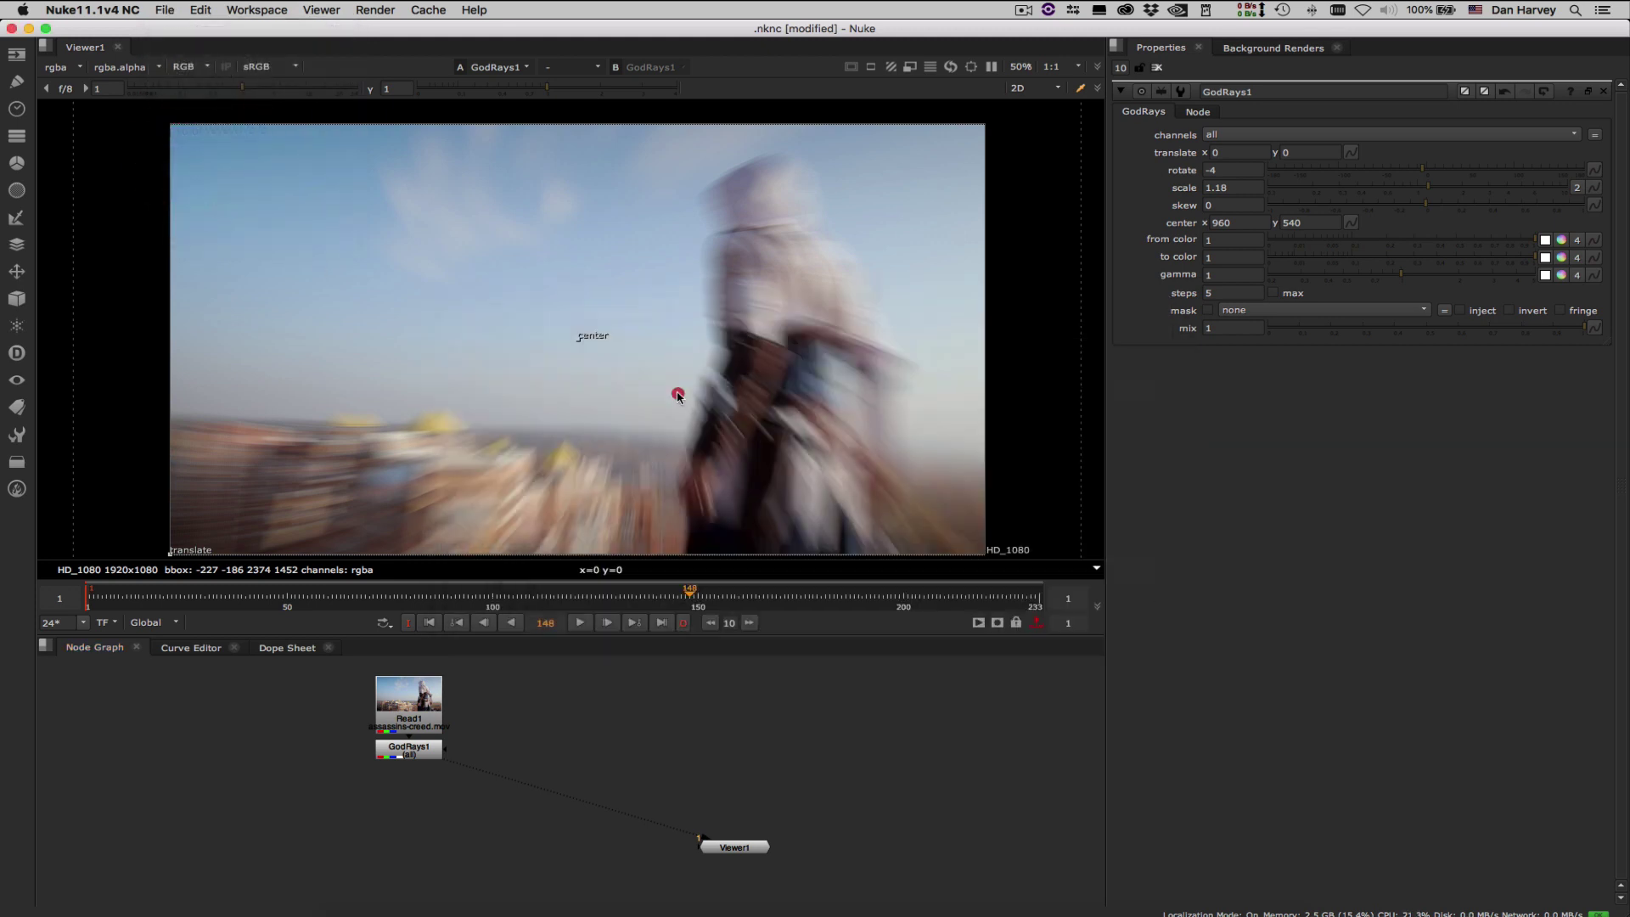
pyautogui.moveTo(415, 753); pyautogui.dragTo(408, 789)
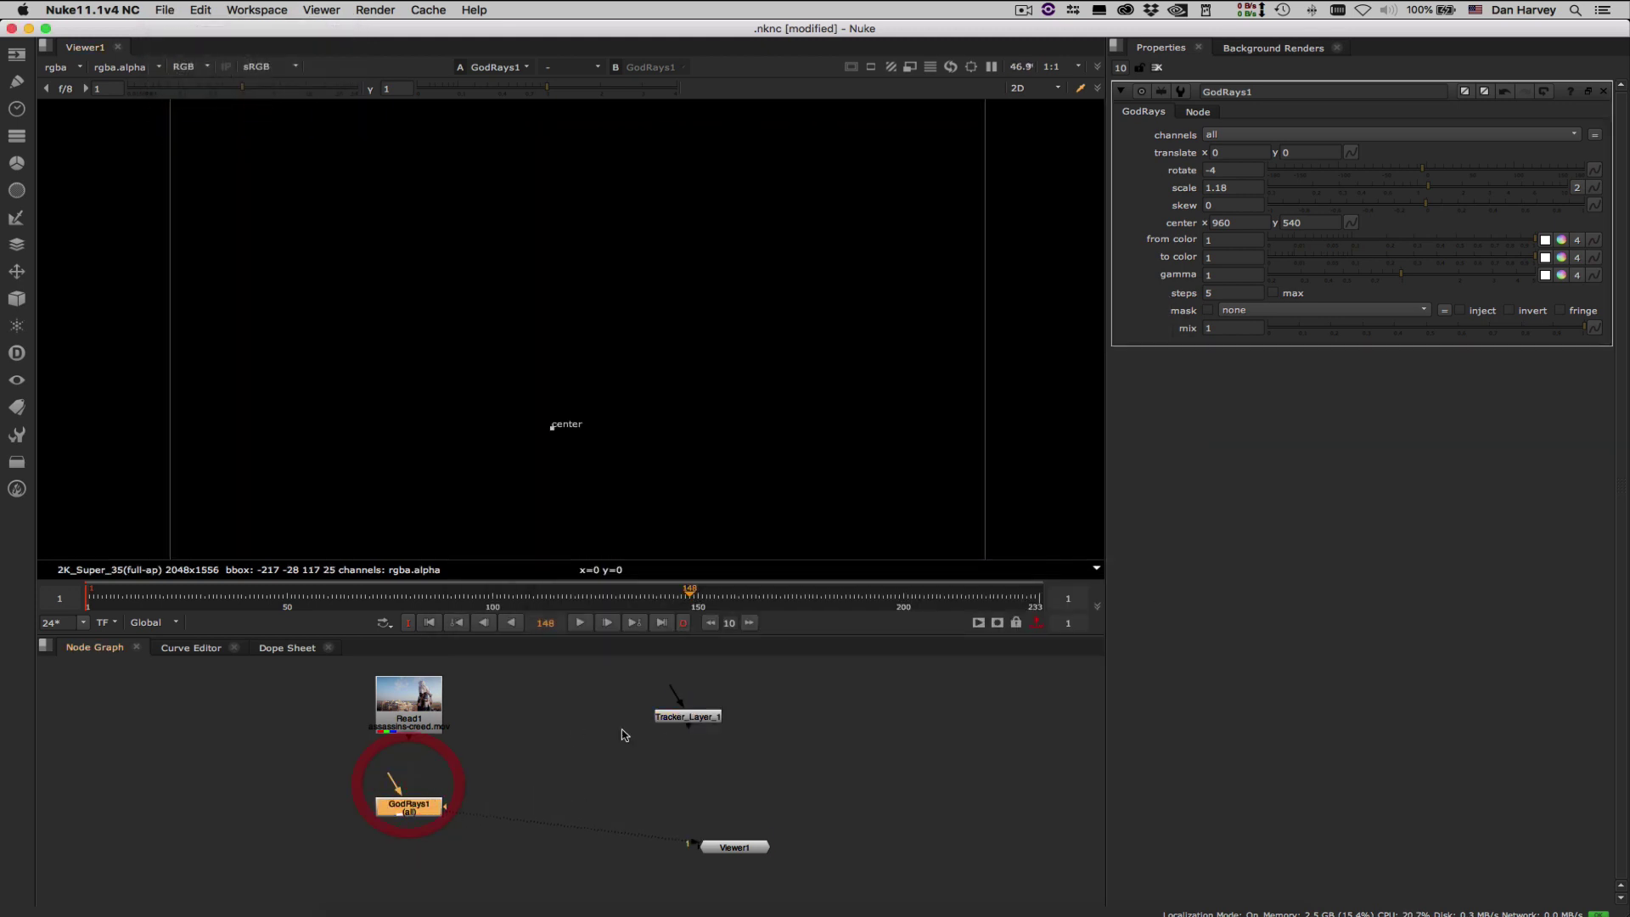
pyautogui.moveTo(669, 714); pyautogui.dragTo(405, 799)
pyautogui.moveTo(412, 769); pyautogui.dragTo(406, 769)
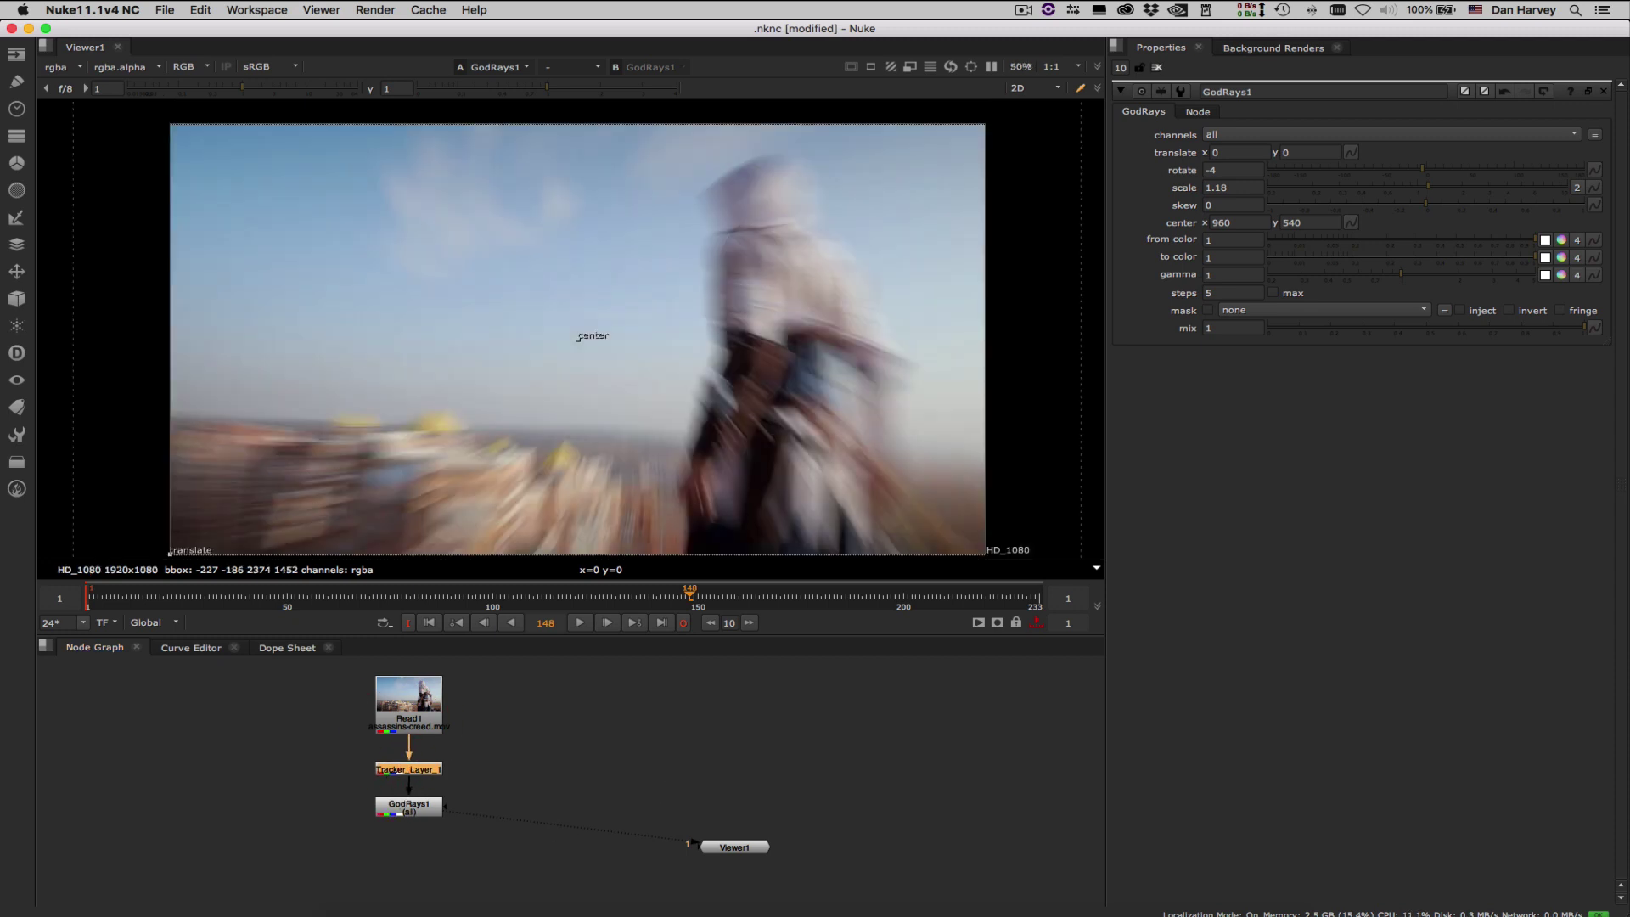
# - Average all four tracks of Tracker_Layer_1 into one track and scrub to frame 126 to check its path
pyautogui.doubleClick(402, 772)
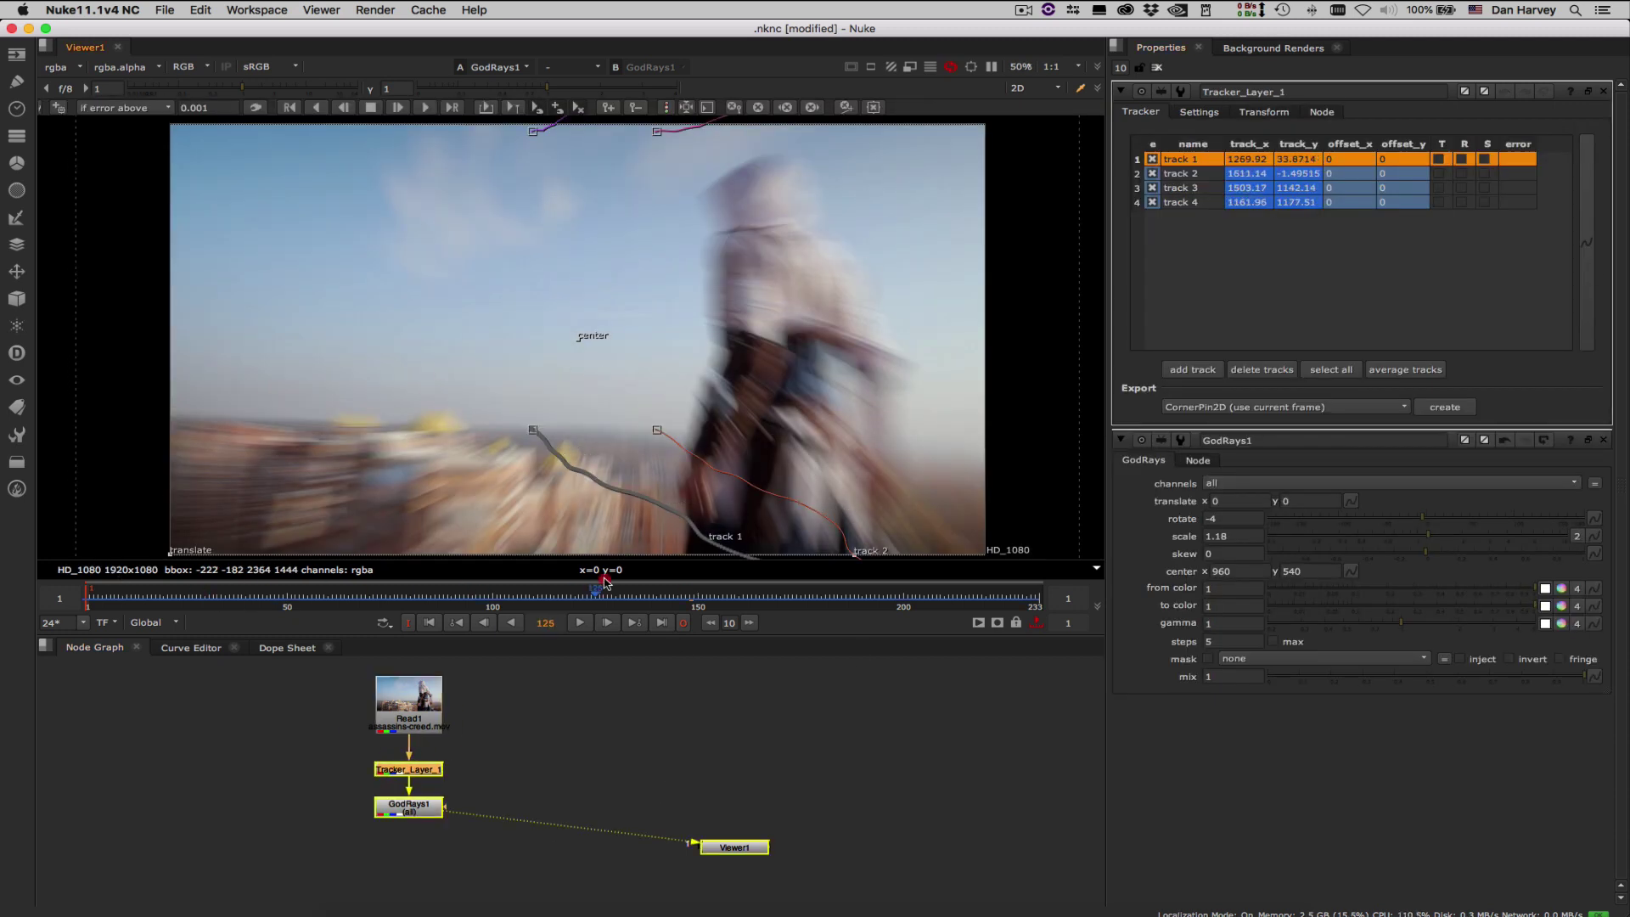
pyautogui.click(282, 592)
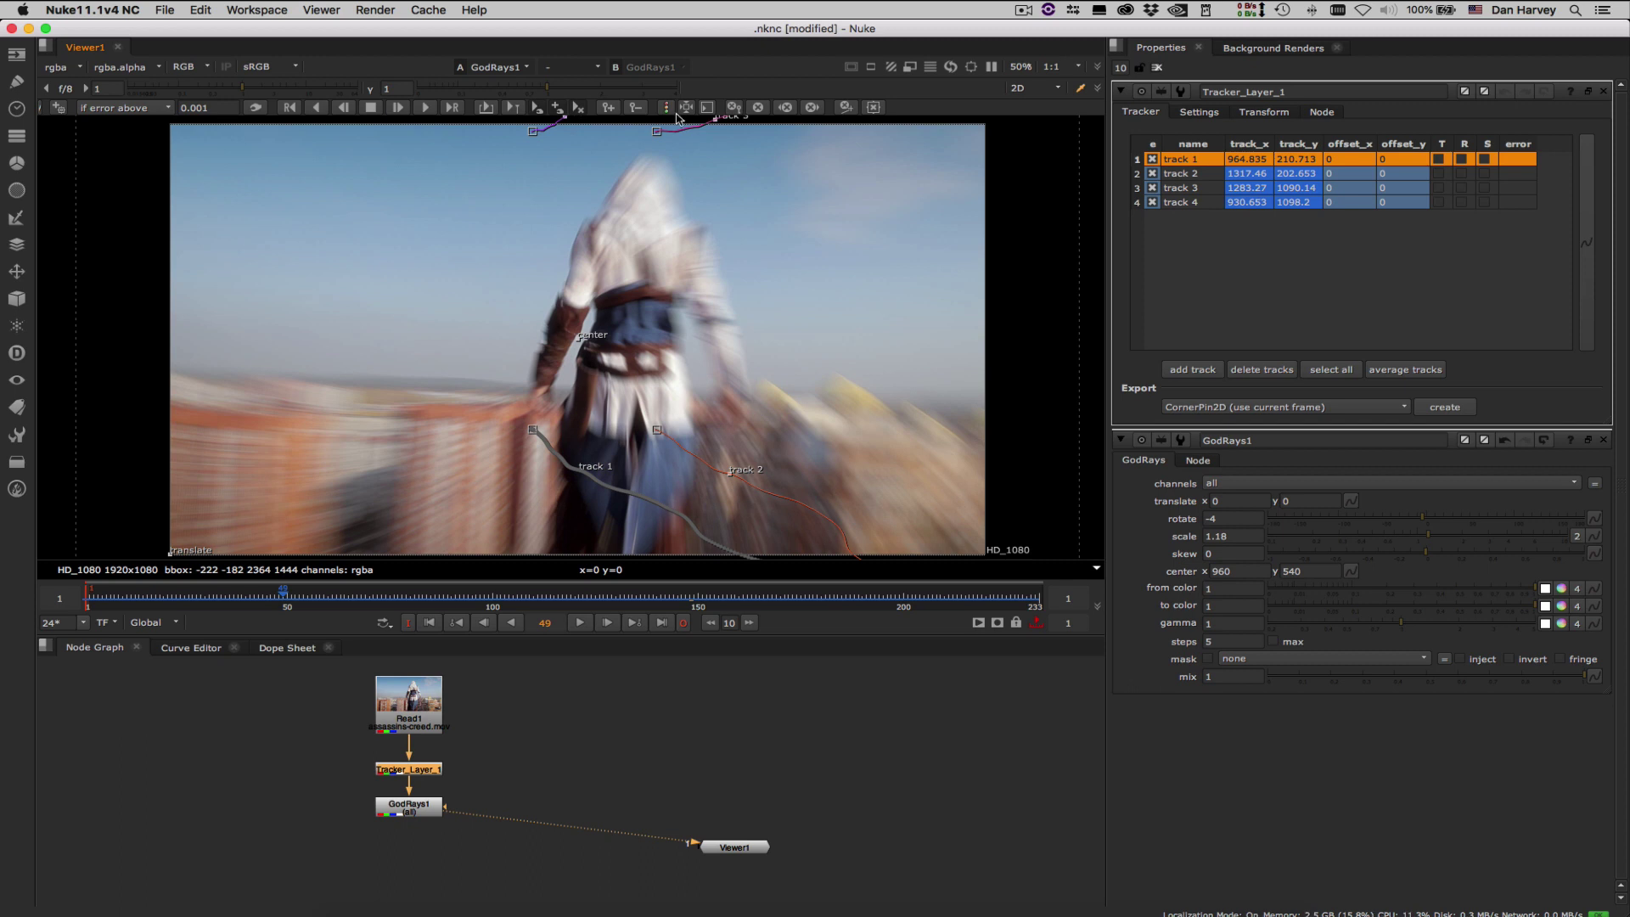
pyautogui.keyDown('shift'); pyautogui.click(1301, 206); pyautogui.keyUp('shift')
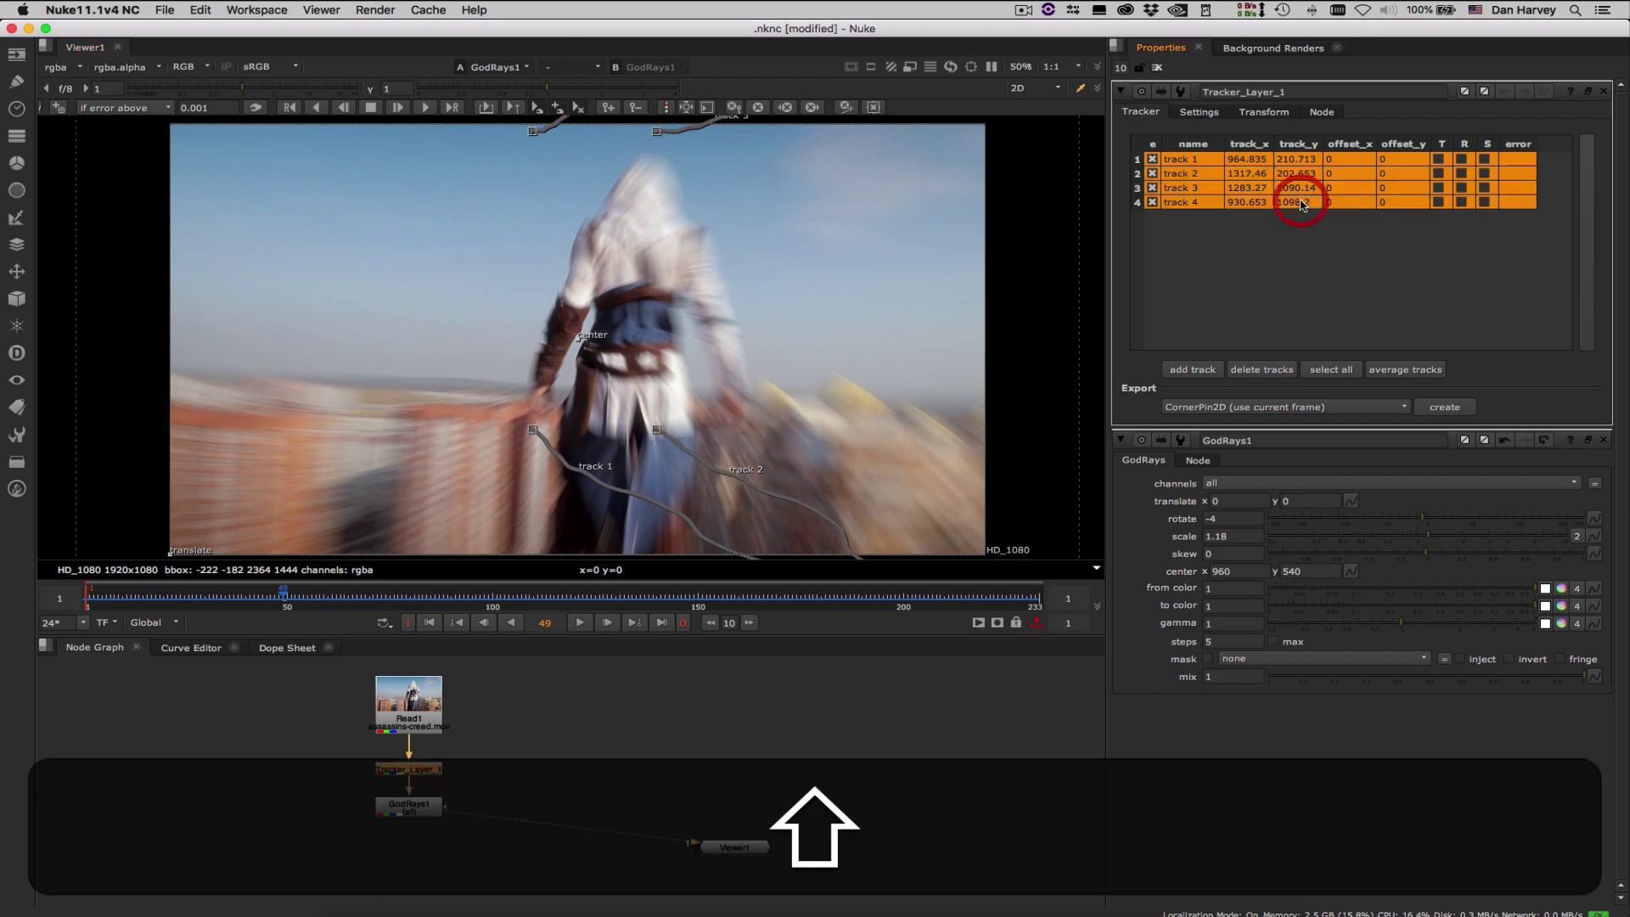
pyautogui.click(1419, 368)
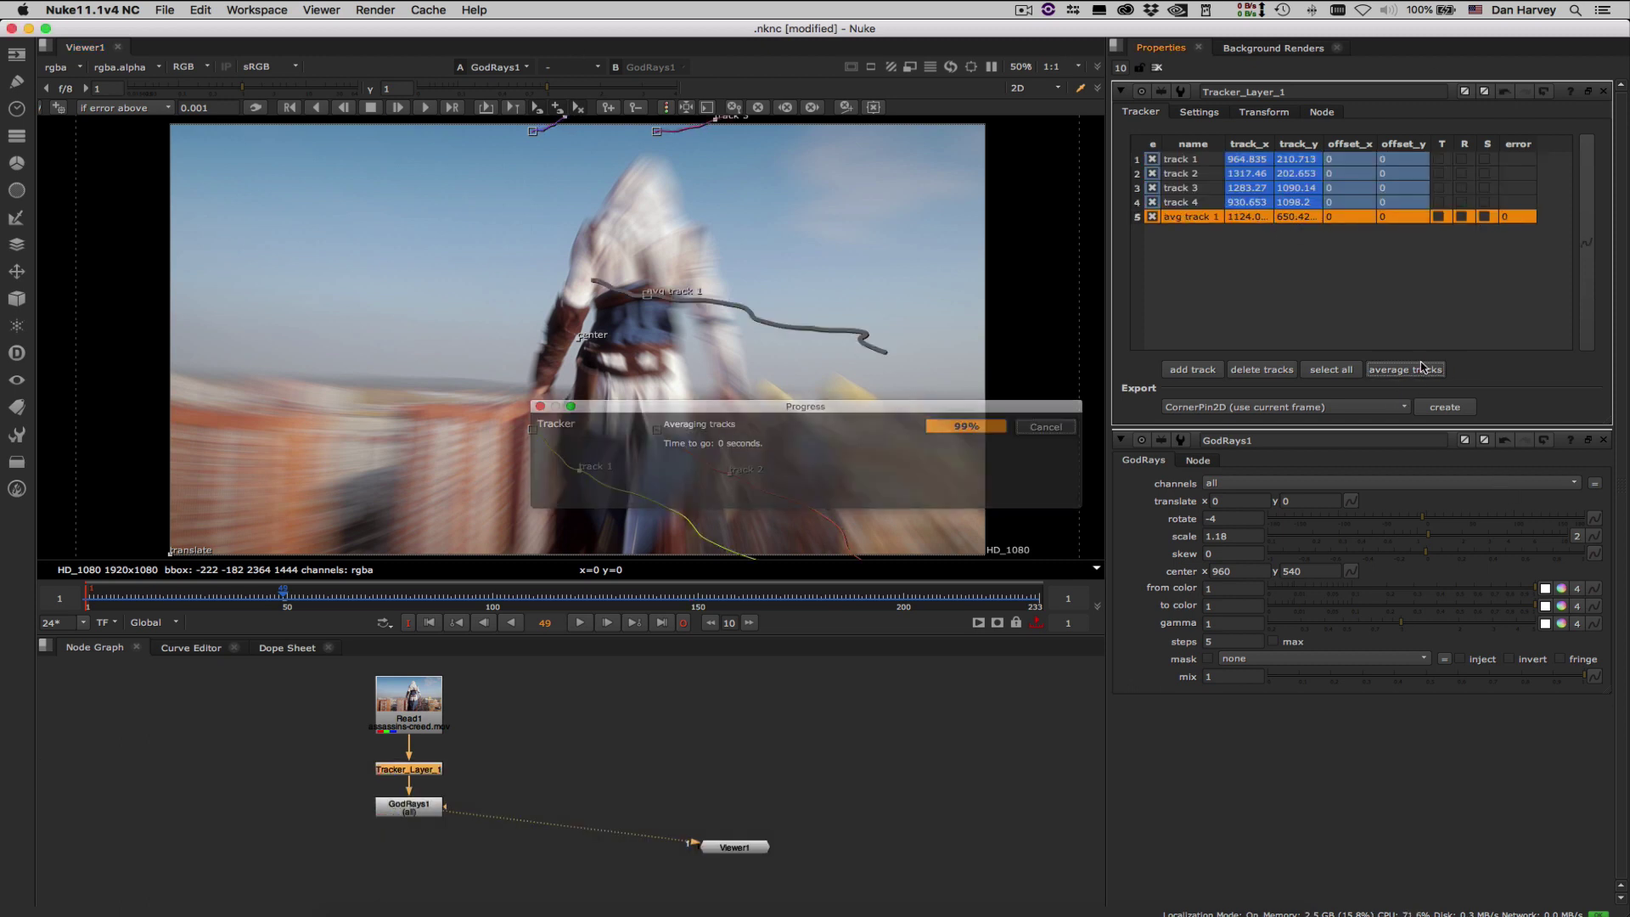
pyautogui.moveTo(202, 600); pyautogui.dragTo(599, 622)
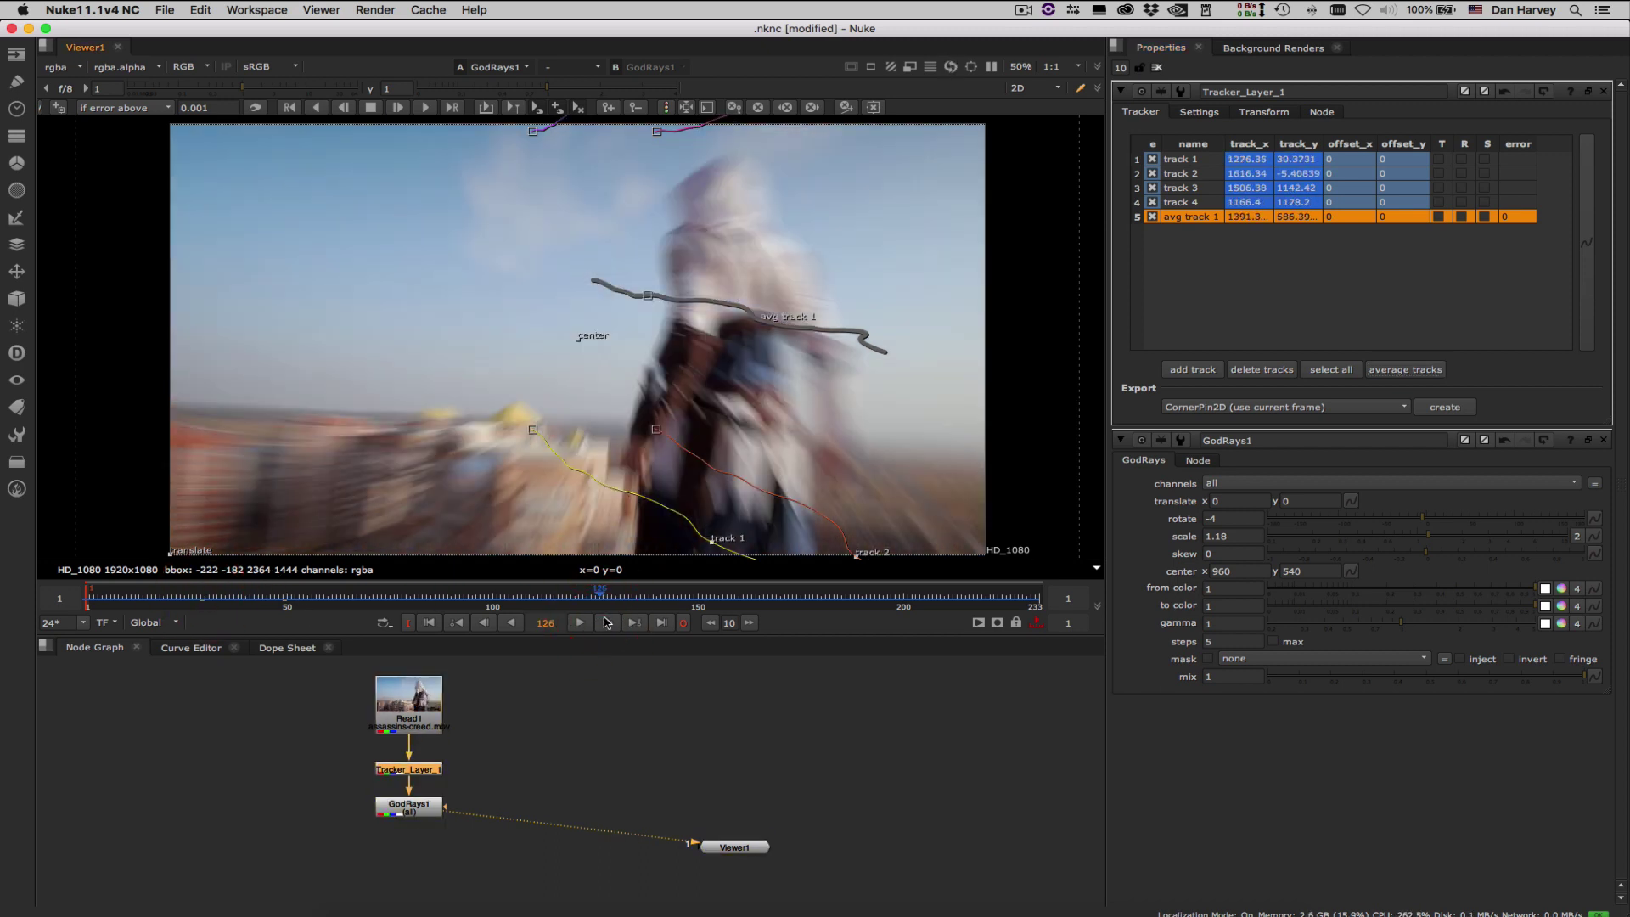
# - Move the GodRays center onto the figure's upper back, to about x 1294, y 762
pyautogui.click(406, 808)
pyautogui.click(407, 807)
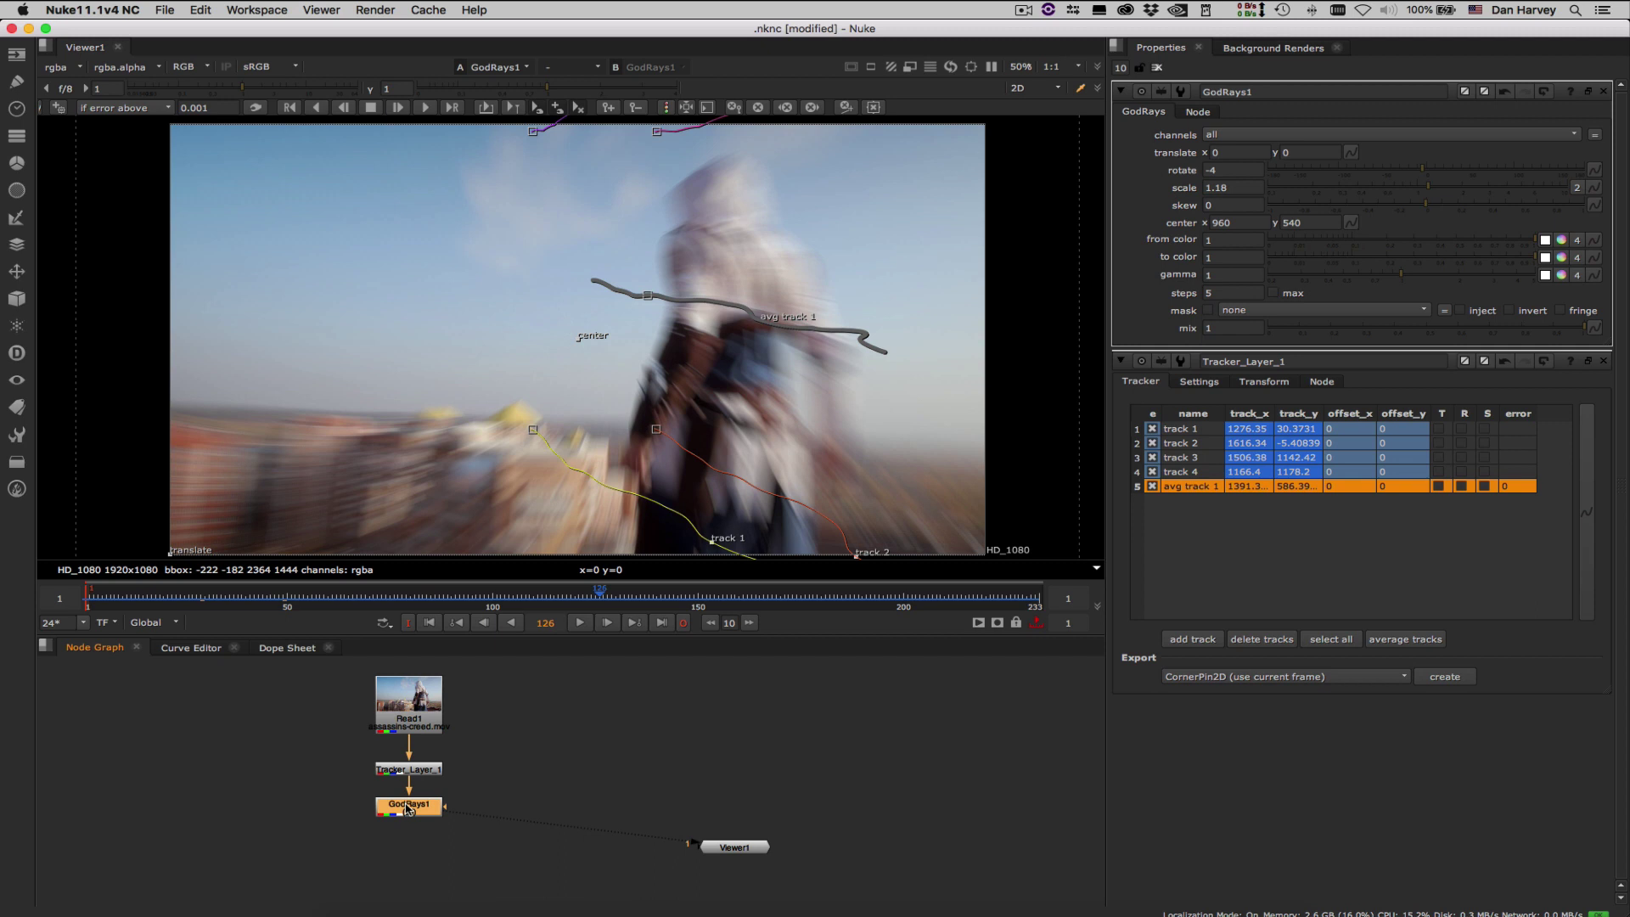
pyautogui.moveTo(591, 350); pyautogui.dragTo(733, 255)
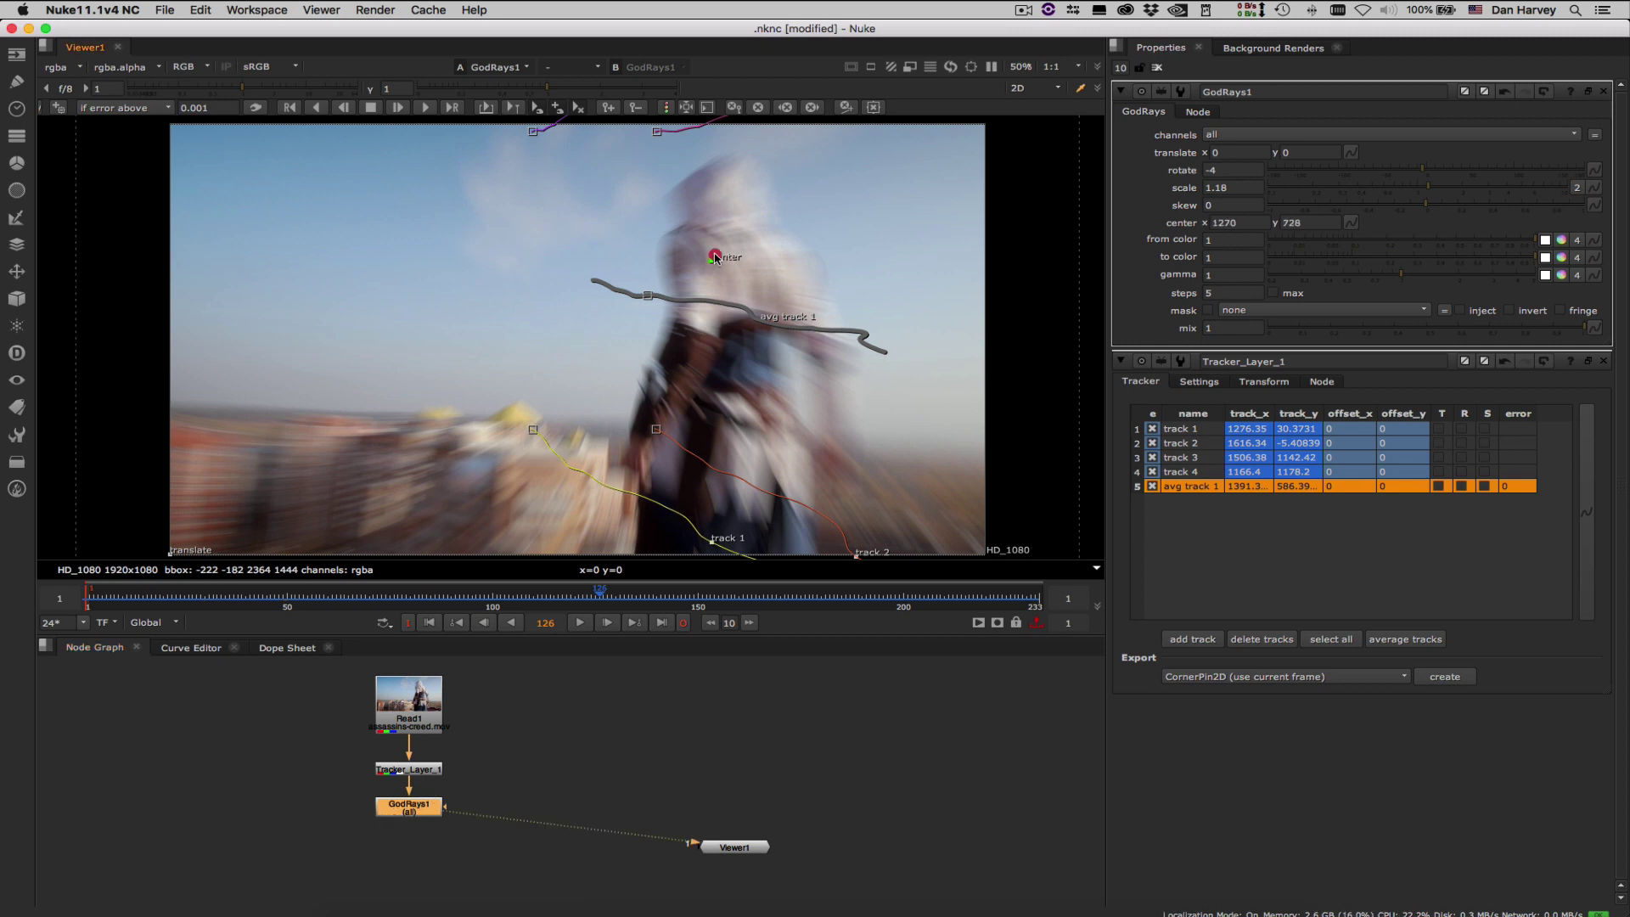
# - Link the GodRays center to avg track 1 of Tracker_Layer_1 and scrub to frame 150 to check the blur
pyautogui.click(1350, 222)
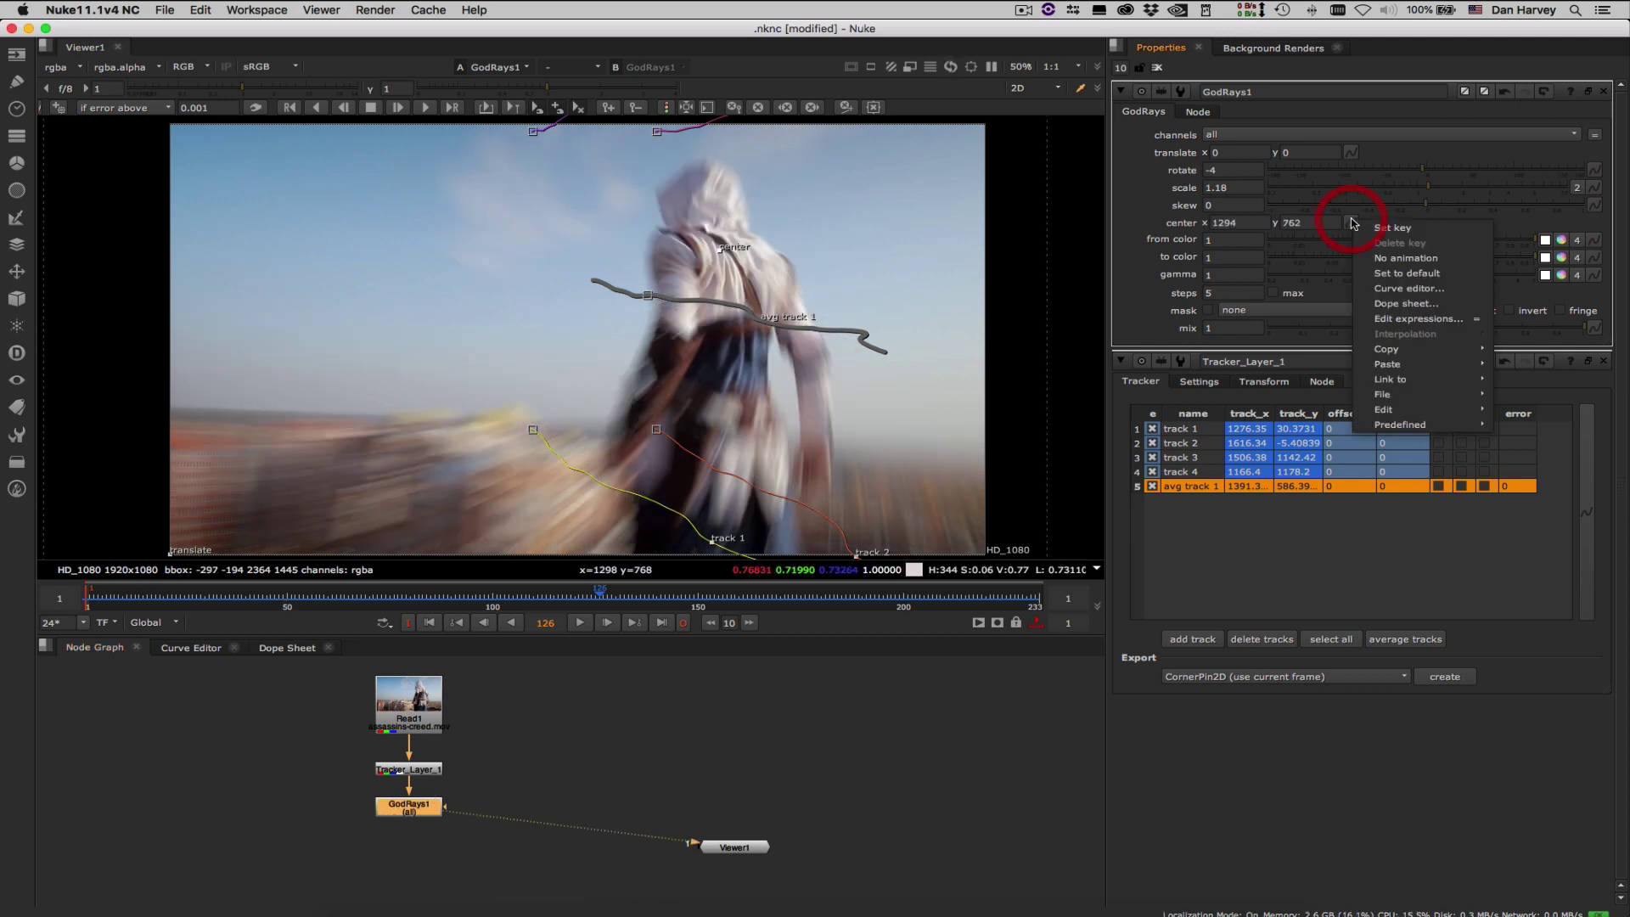
pyautogui.moveTo(1417, 384)
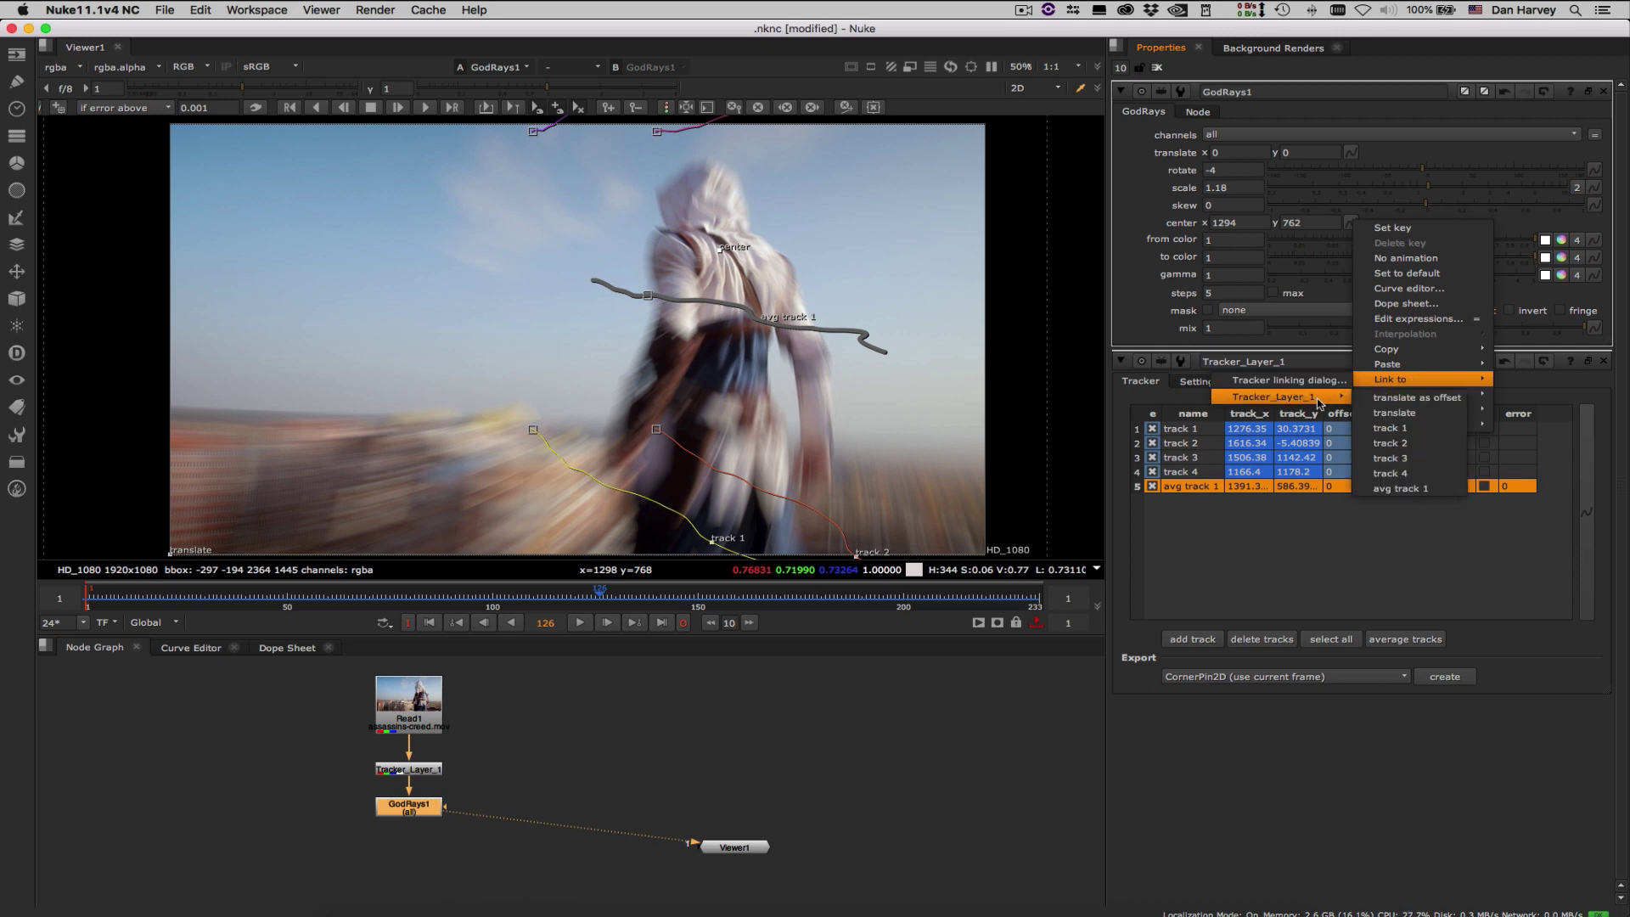
pyautogui.click(1409, 488)
pyautogui.click(117, 601)
pyautogui.moveTo(116, 601); pyautogui.dragTo(698, 599)
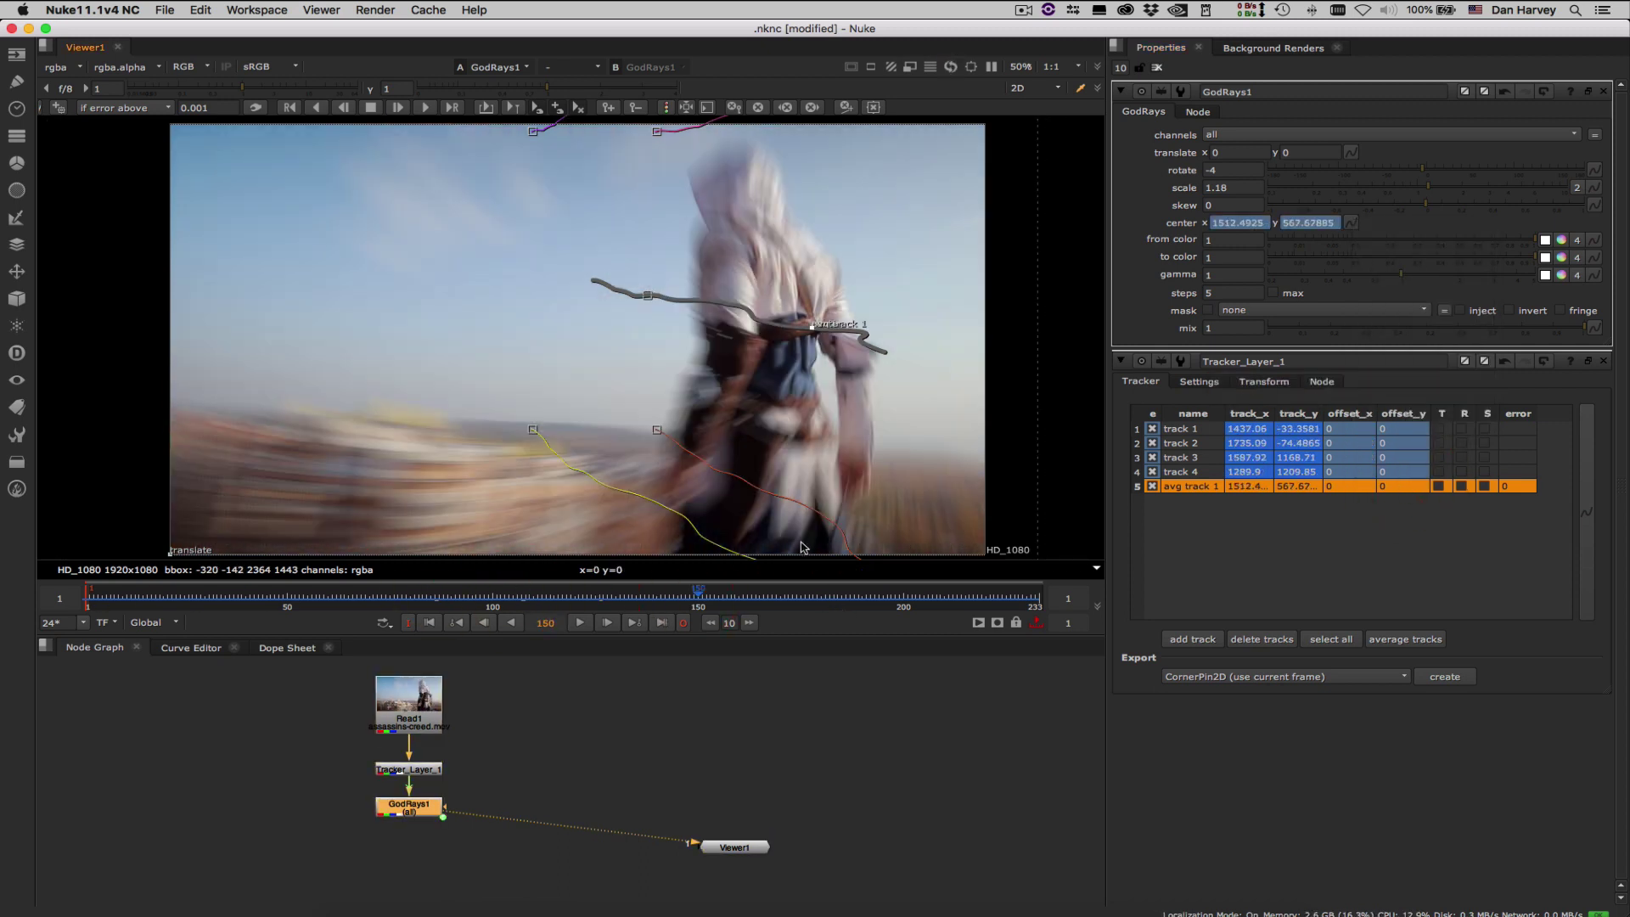
# - Insert the blur-roto.nk comp nodes and connect the imported roto node between Tracker_Layer_1 and a lowered GodRays1
pyautogui.moveTo(413, 812); pyautogui.dragTo(413, 853)
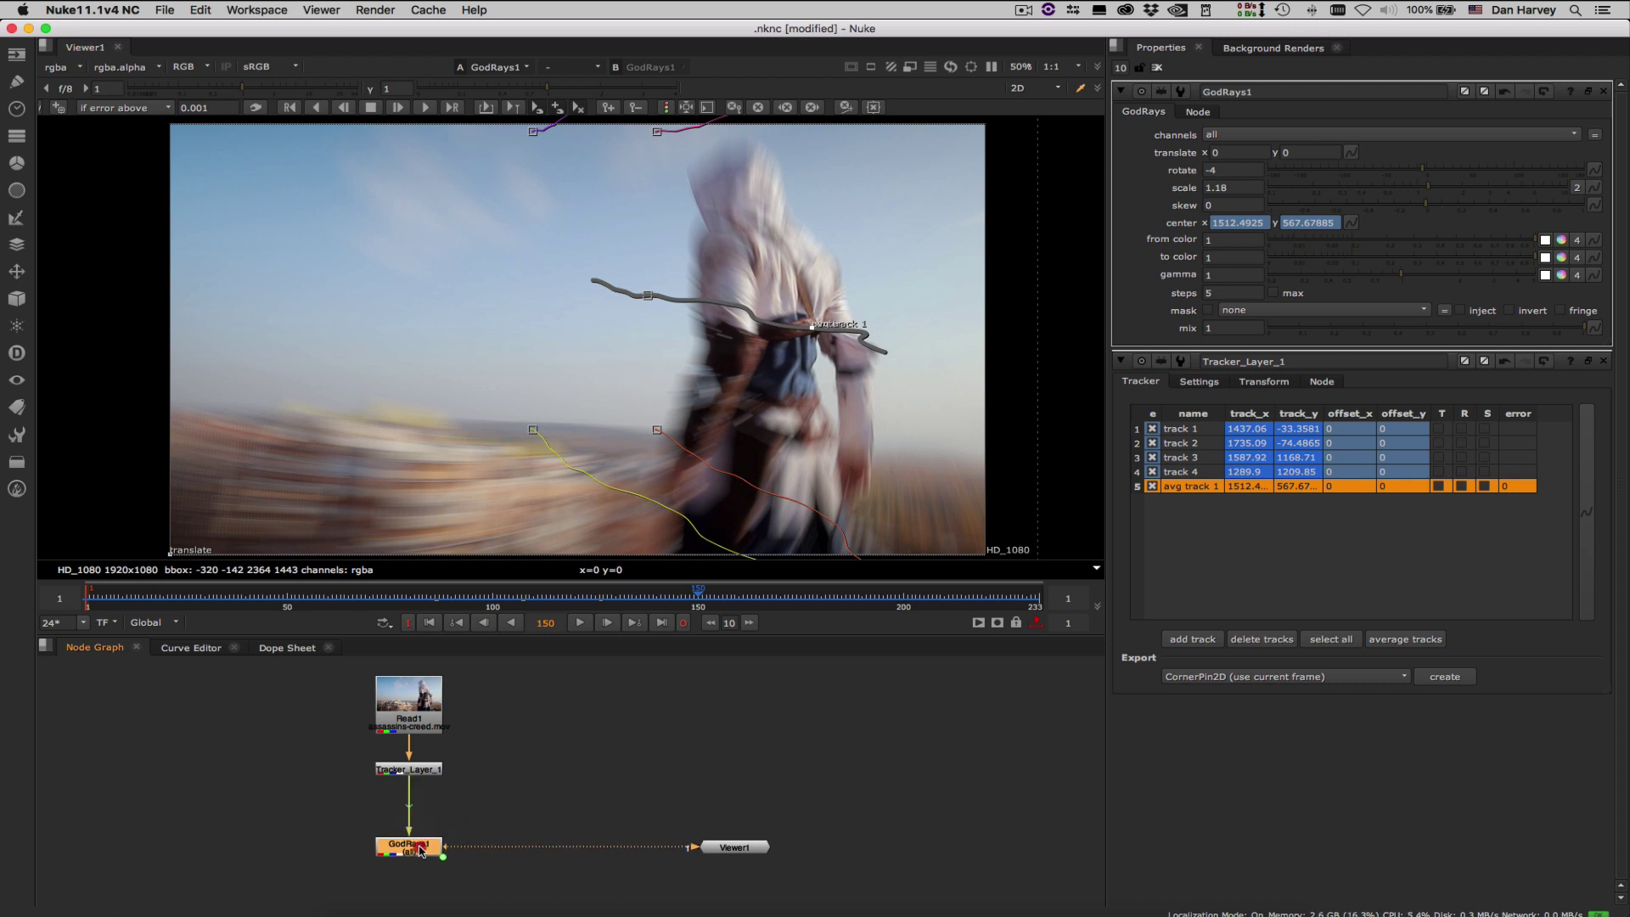
pyautogui.rightClick(549, 707)
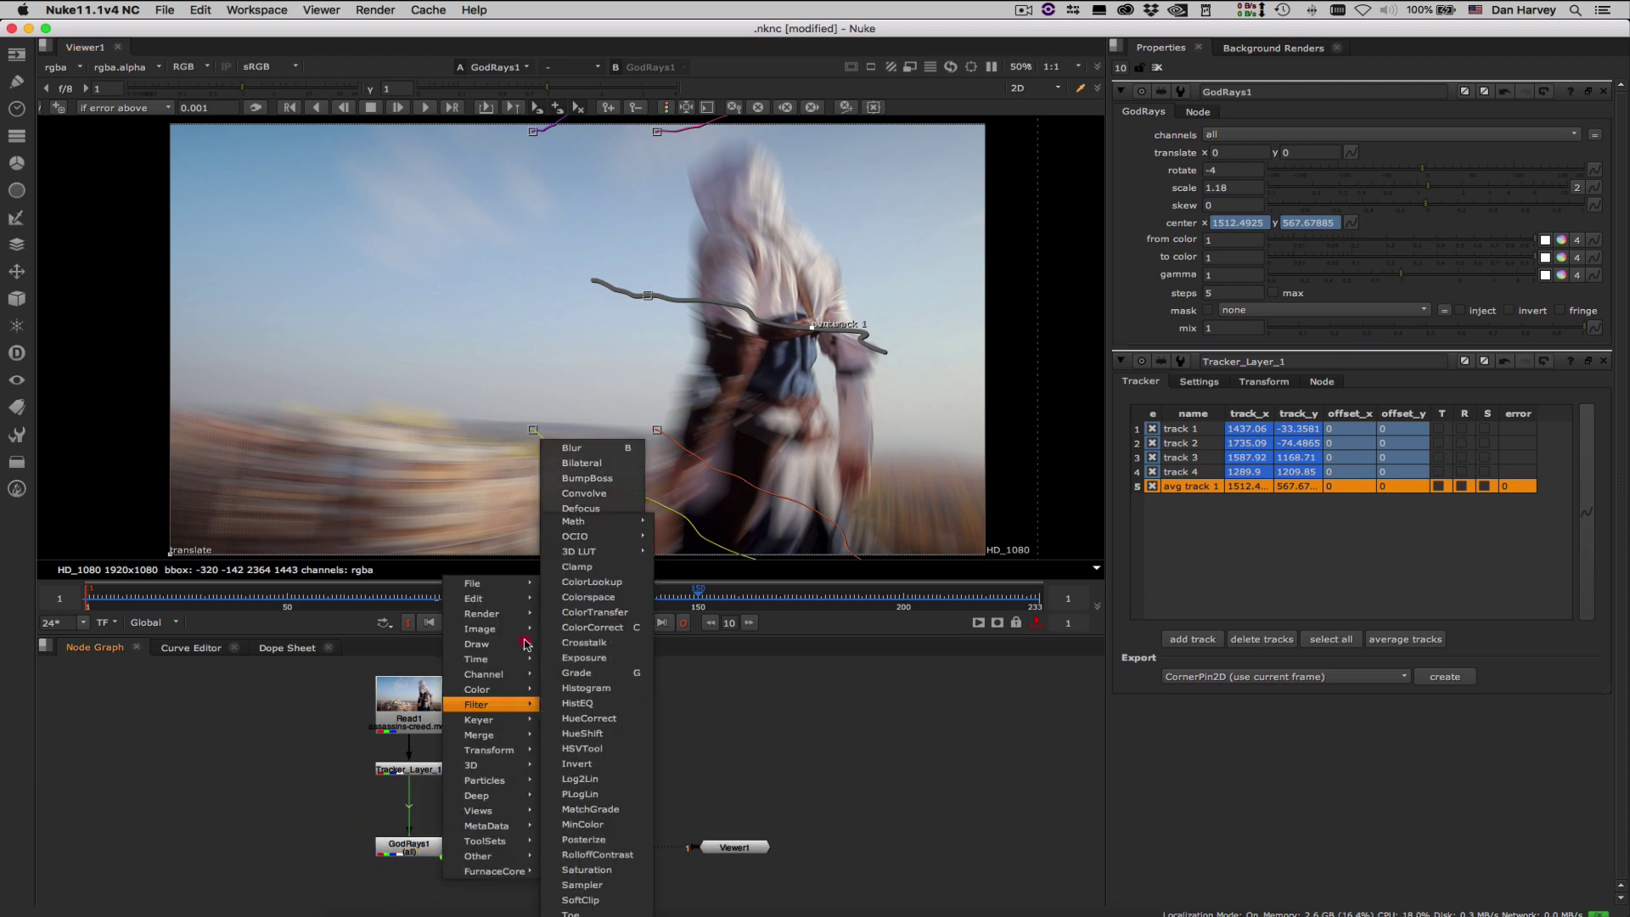
pyautogui.moveTo(507, 584)
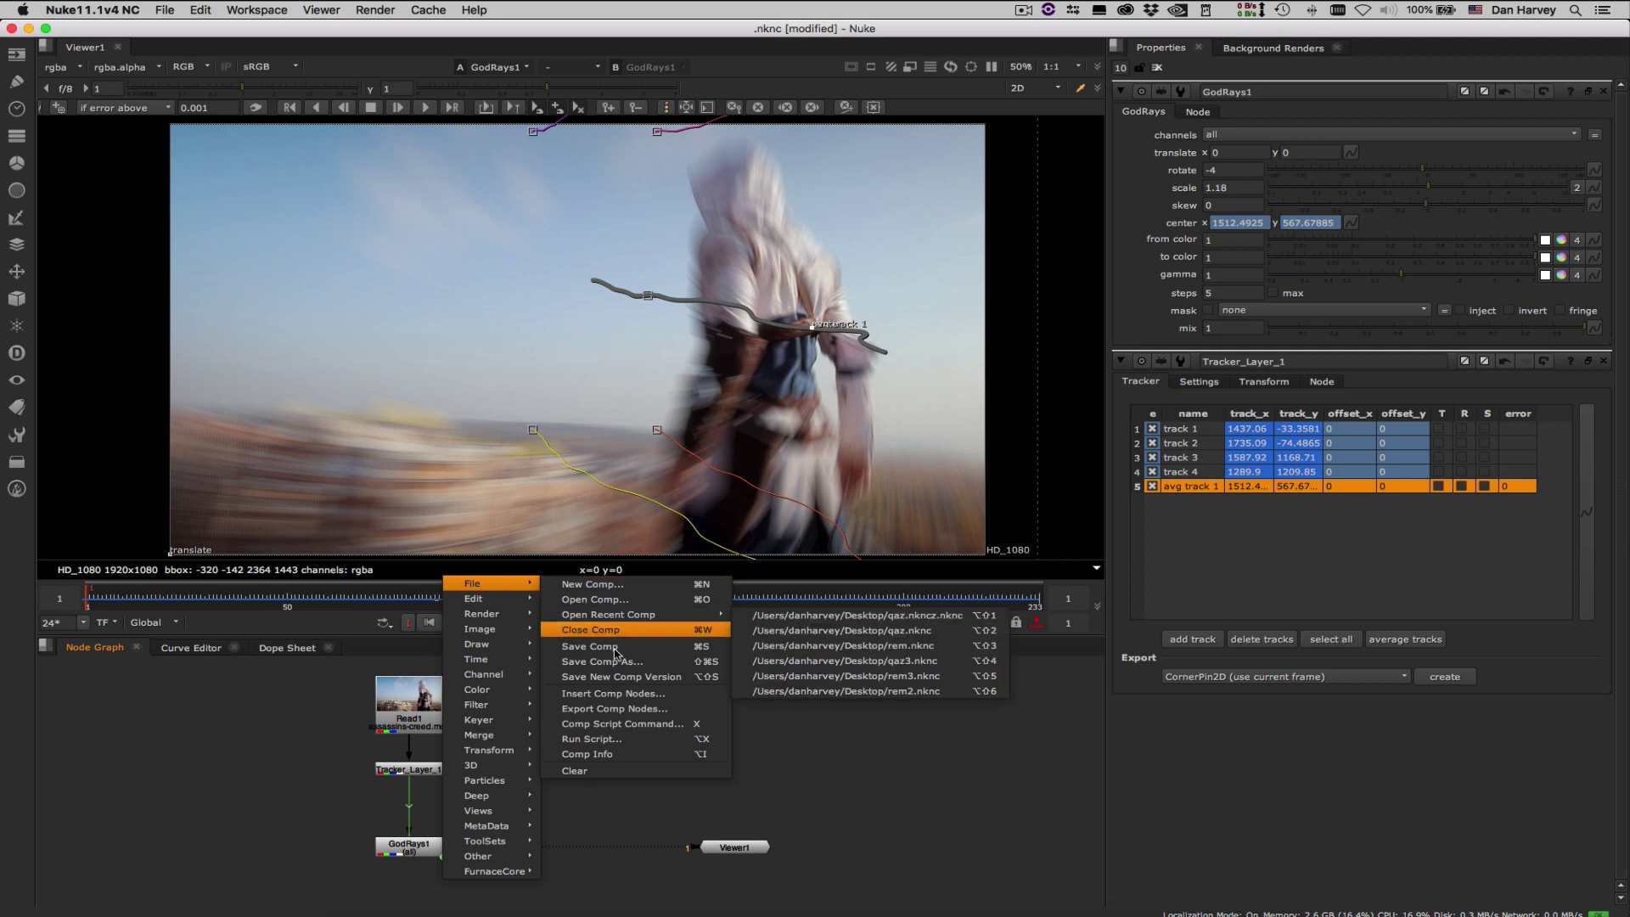
pyautogui.click(613, 693)
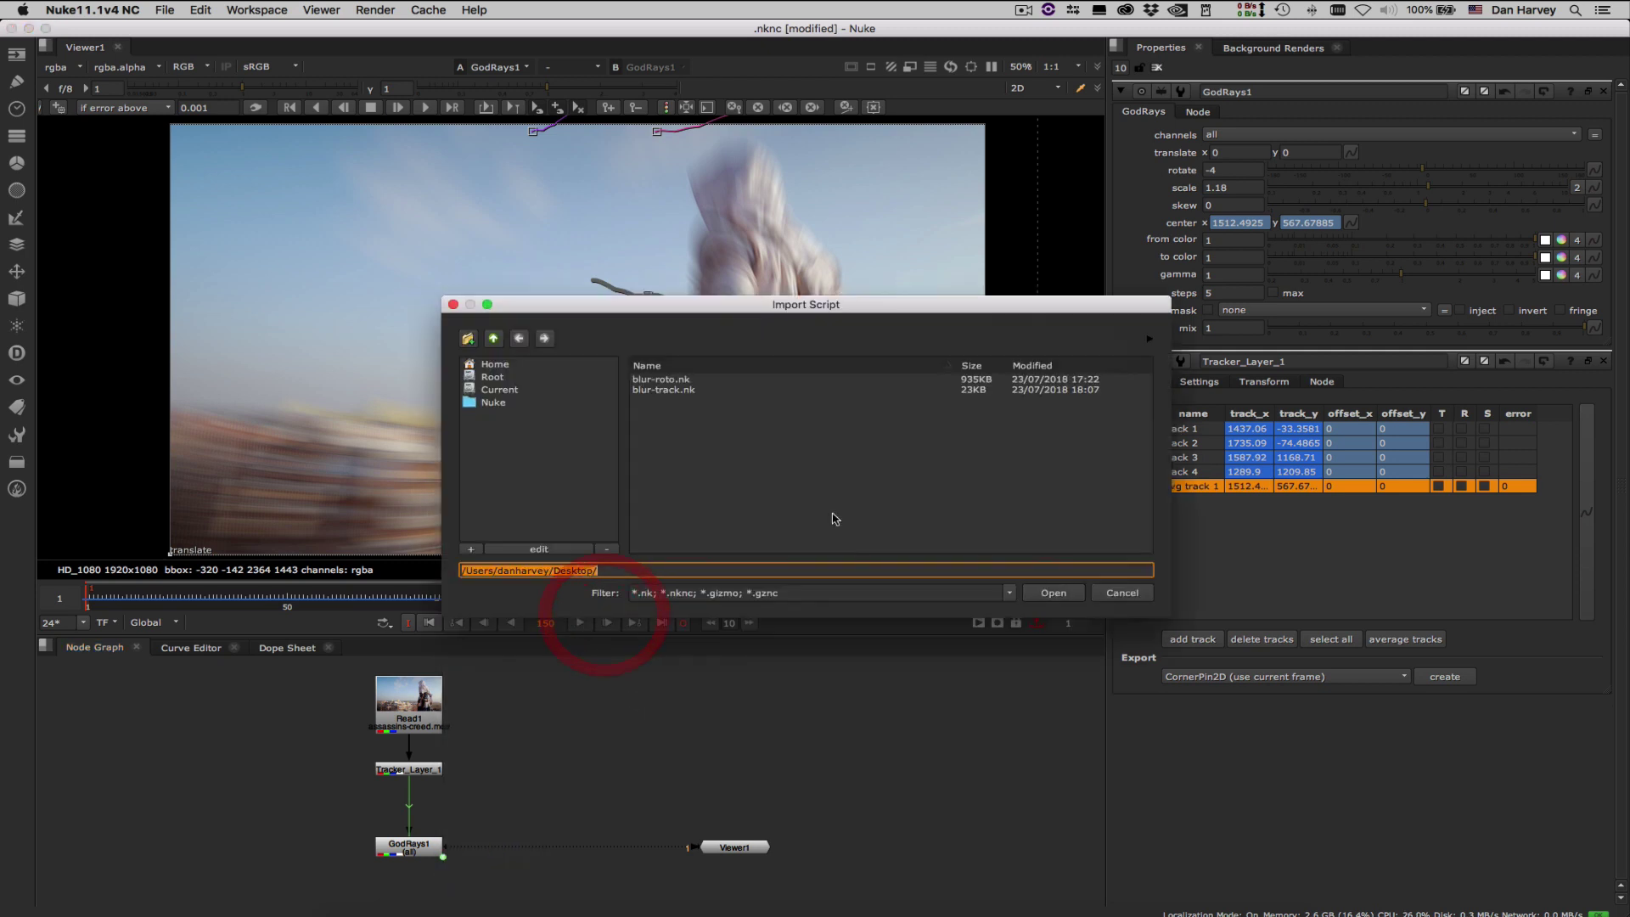
pyautogui.doubleClick(661, 380)
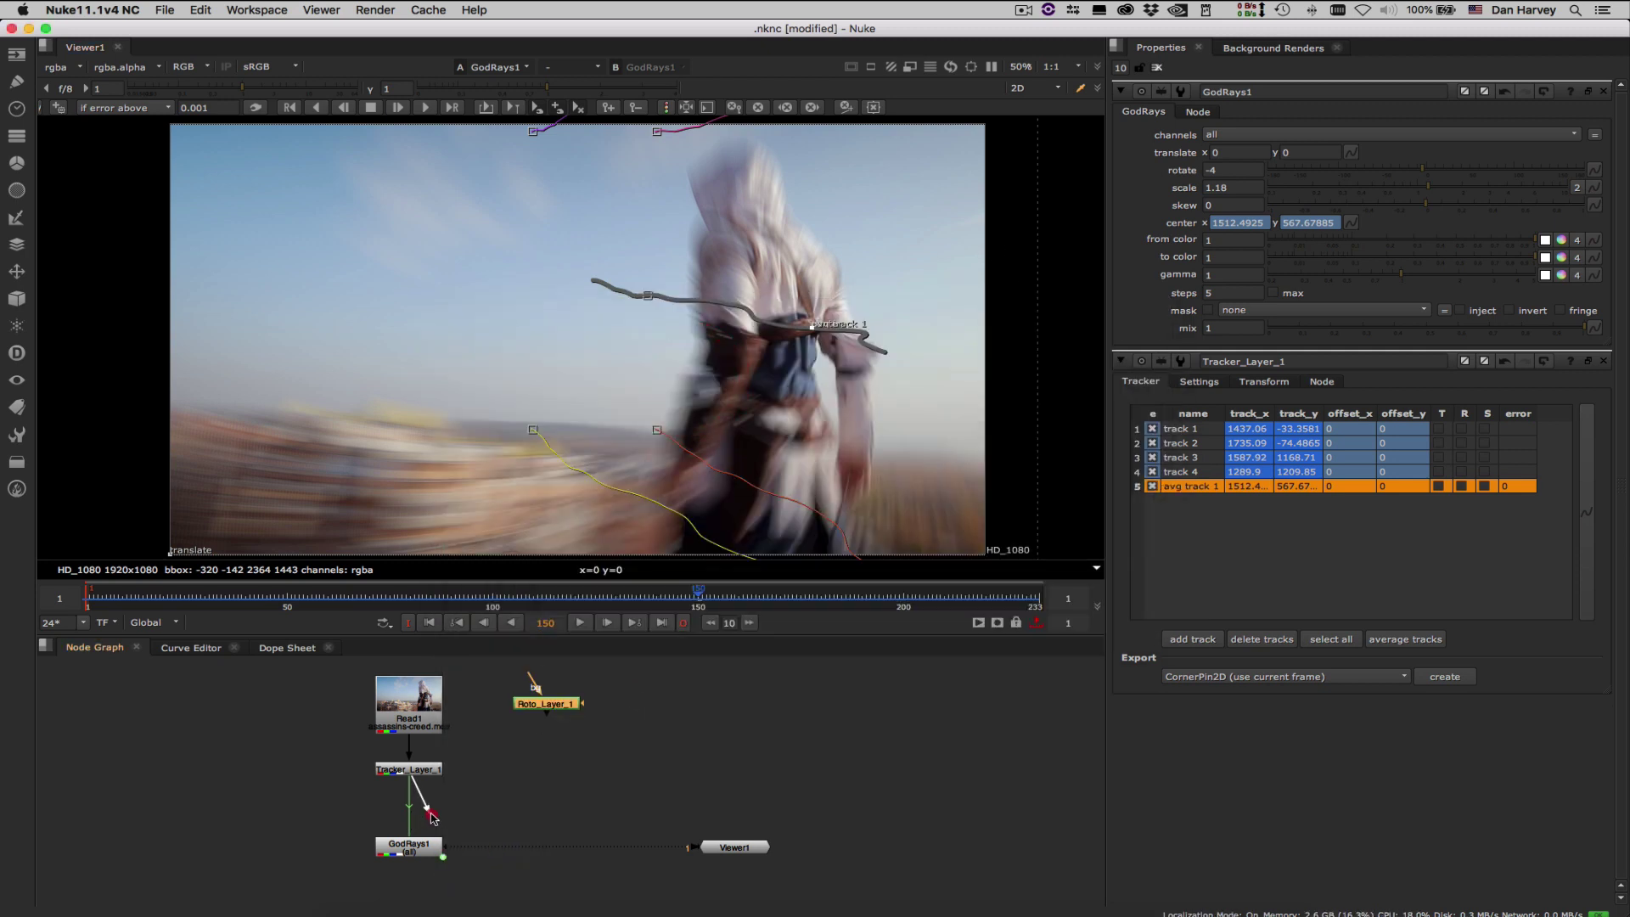
pyautogui.moveTo(433, 818); pyautogui.dragTo(546, 703)
pyautogui.moveTo(549, 705); pyautogui.dragTo(471, 799)
pyautogui.moveTo(467, 807); pyautogui.dragTo(349, 805)
# - Set the output of Roto_Layer_1 to none and scrub to frame 70 to check the roto shape
pyautogui.doubleClick(349, 805)
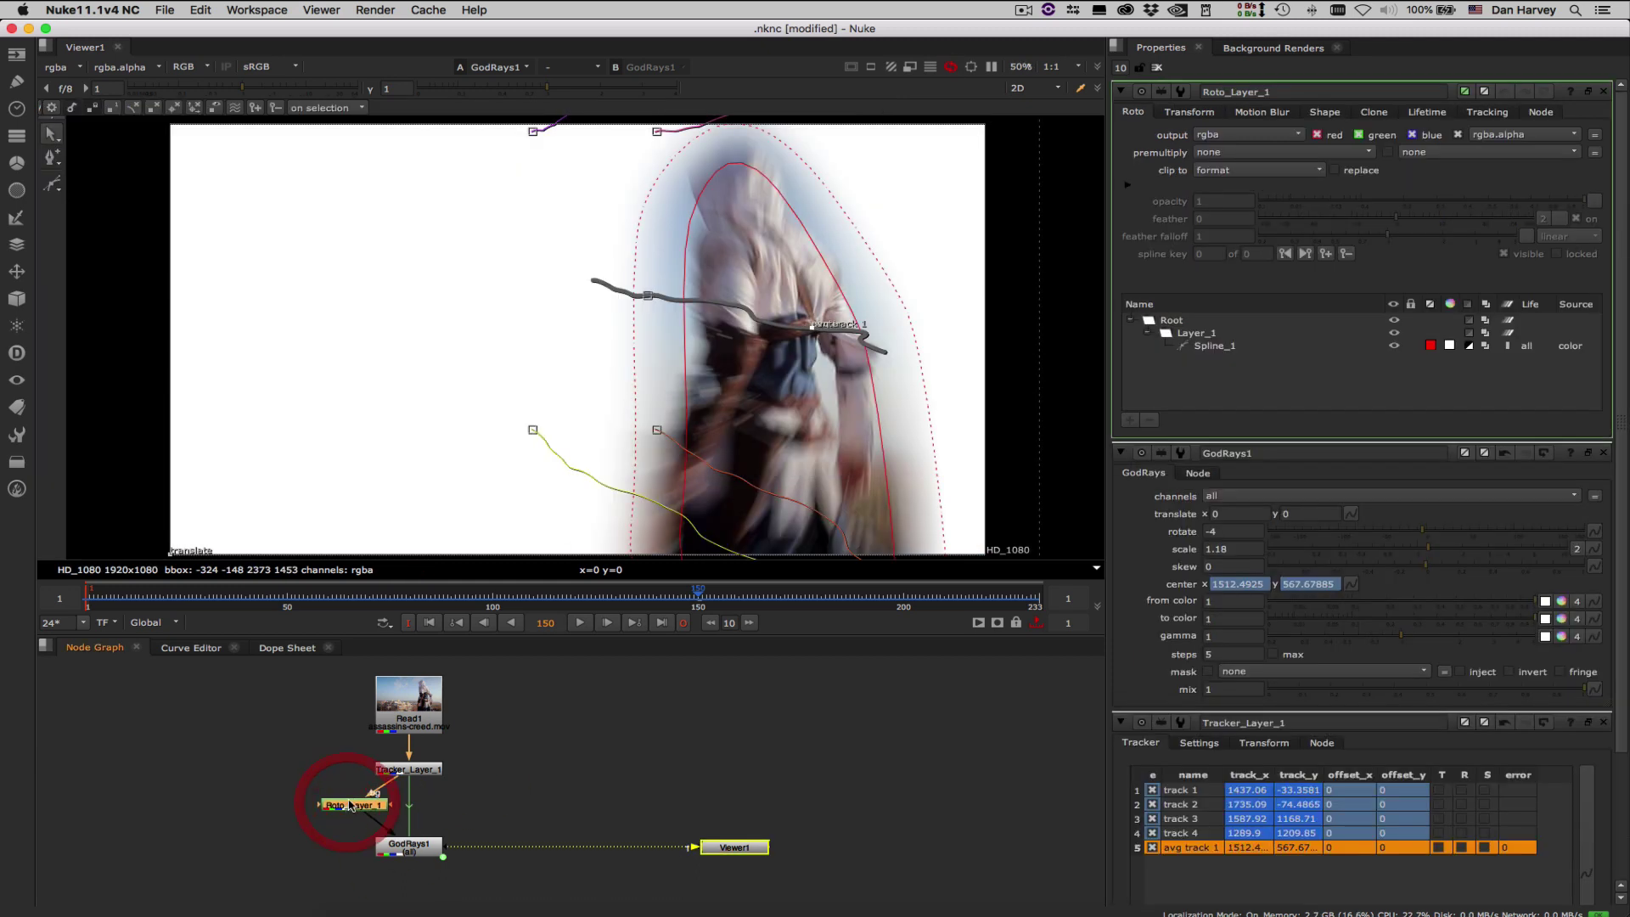
pyautogui.click(1225, 135)
pyautogui.click(1221, 150)
pyautogui.moveTo(698, 596); pyautogui.dragTo(369, 598)
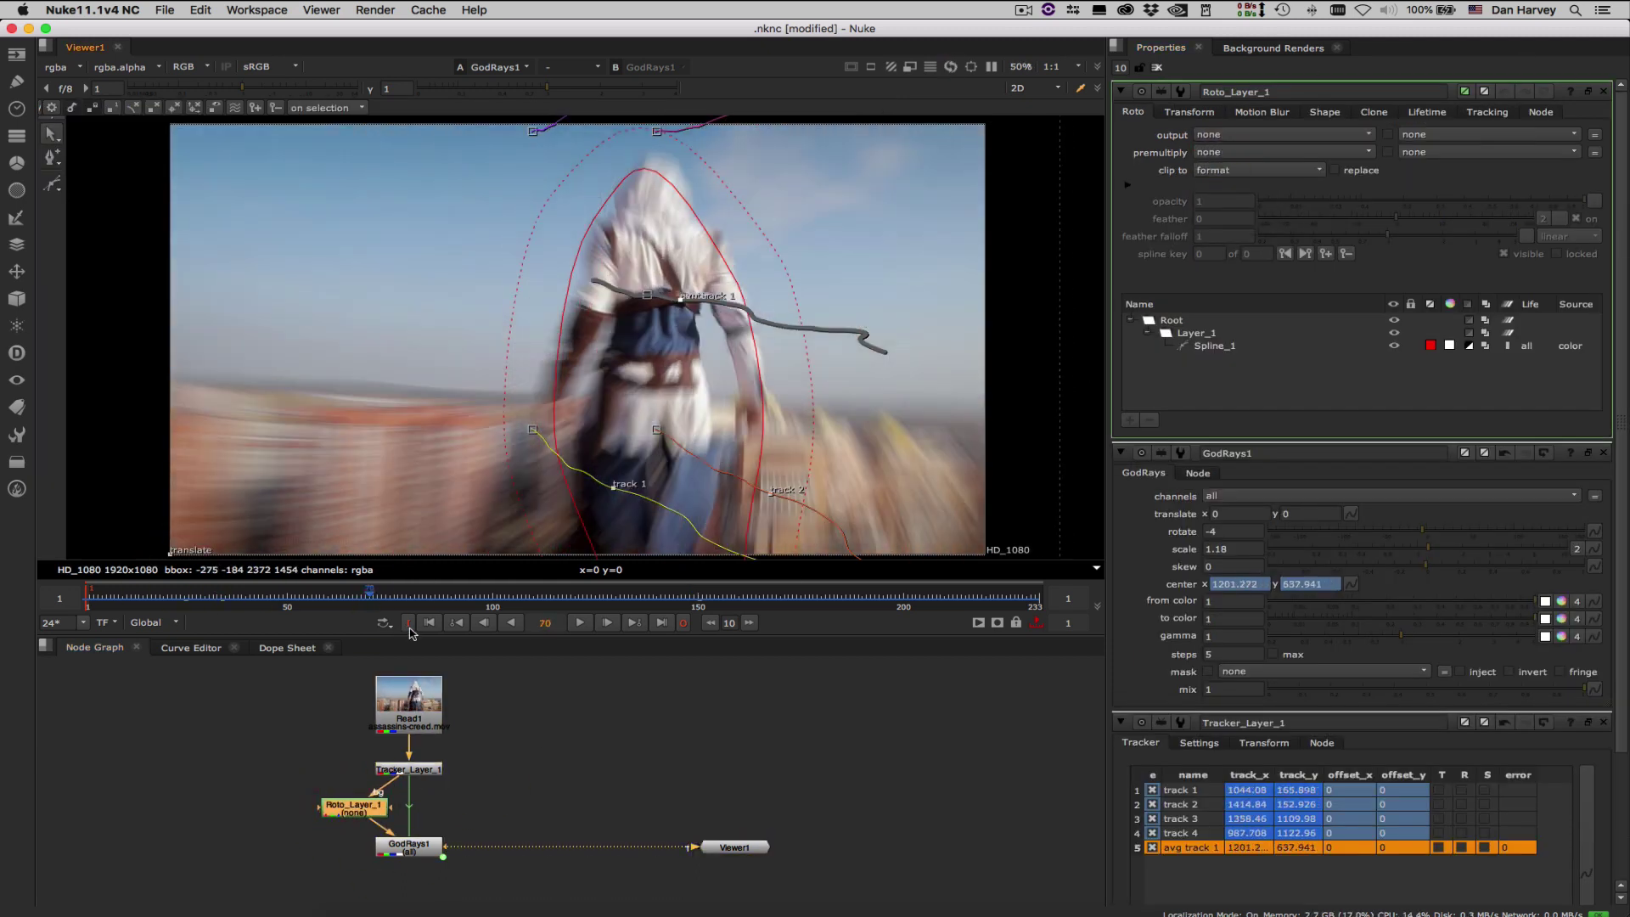
# - Set the output of Roto_Layer_1 to the mask channel
pyautogui.click(1238, 135)
pyautogui.moveTo(1244, 211)
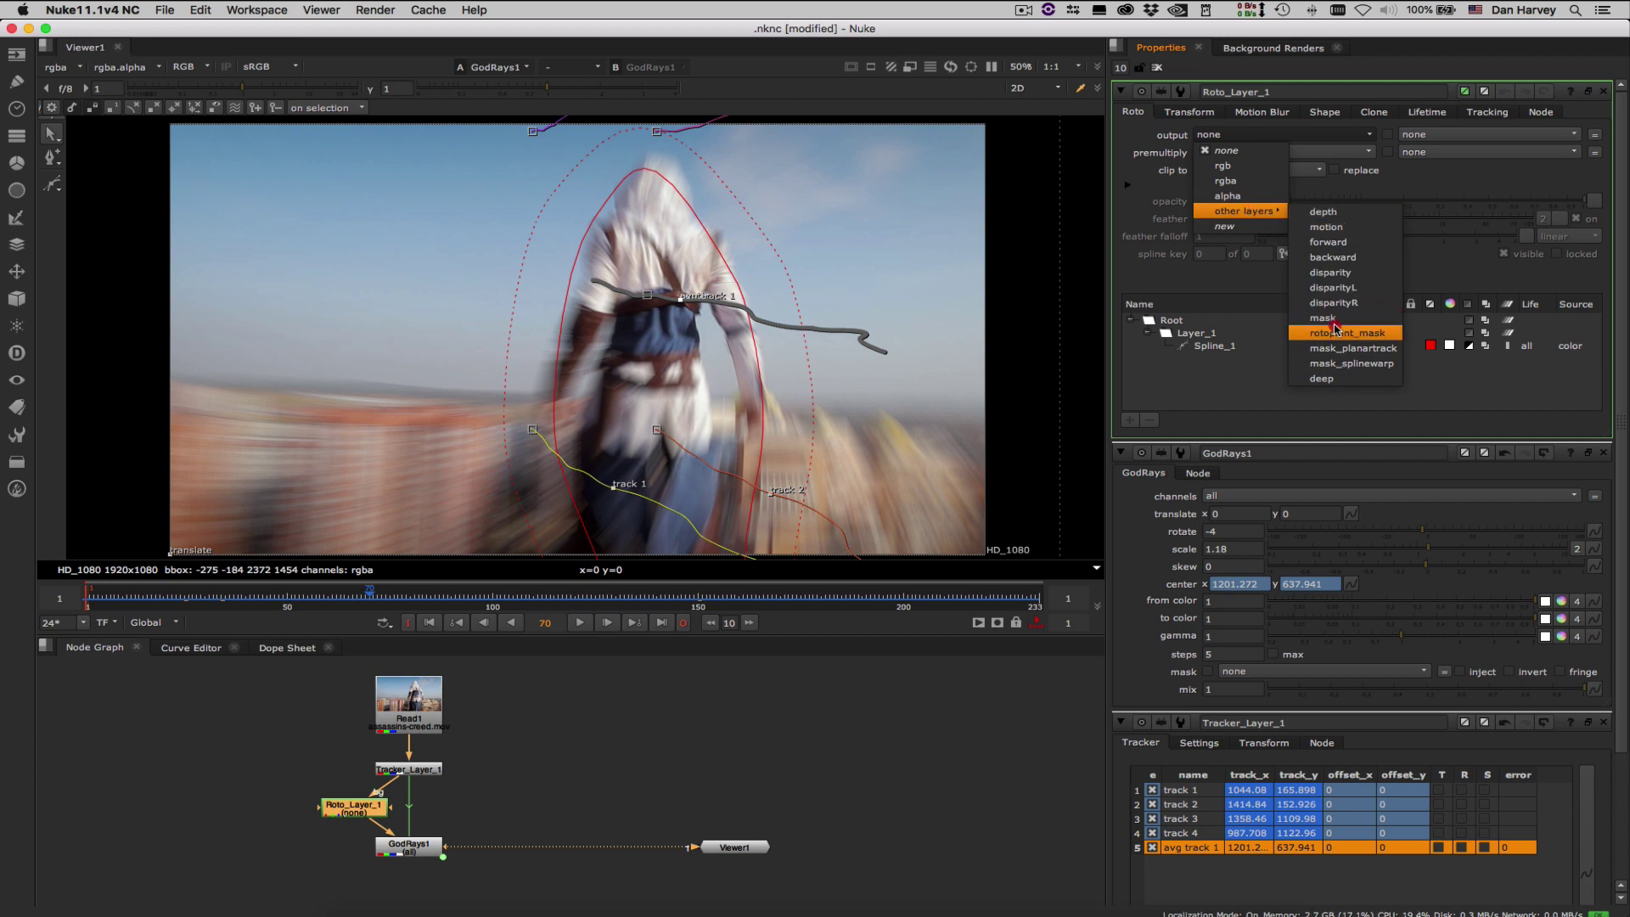
pyautogui.click(1331, 318)
# - Set the GodRays1 mask to mask.a and toggle off the viewer overlays
pyautogui.doubleClick(416, 849)
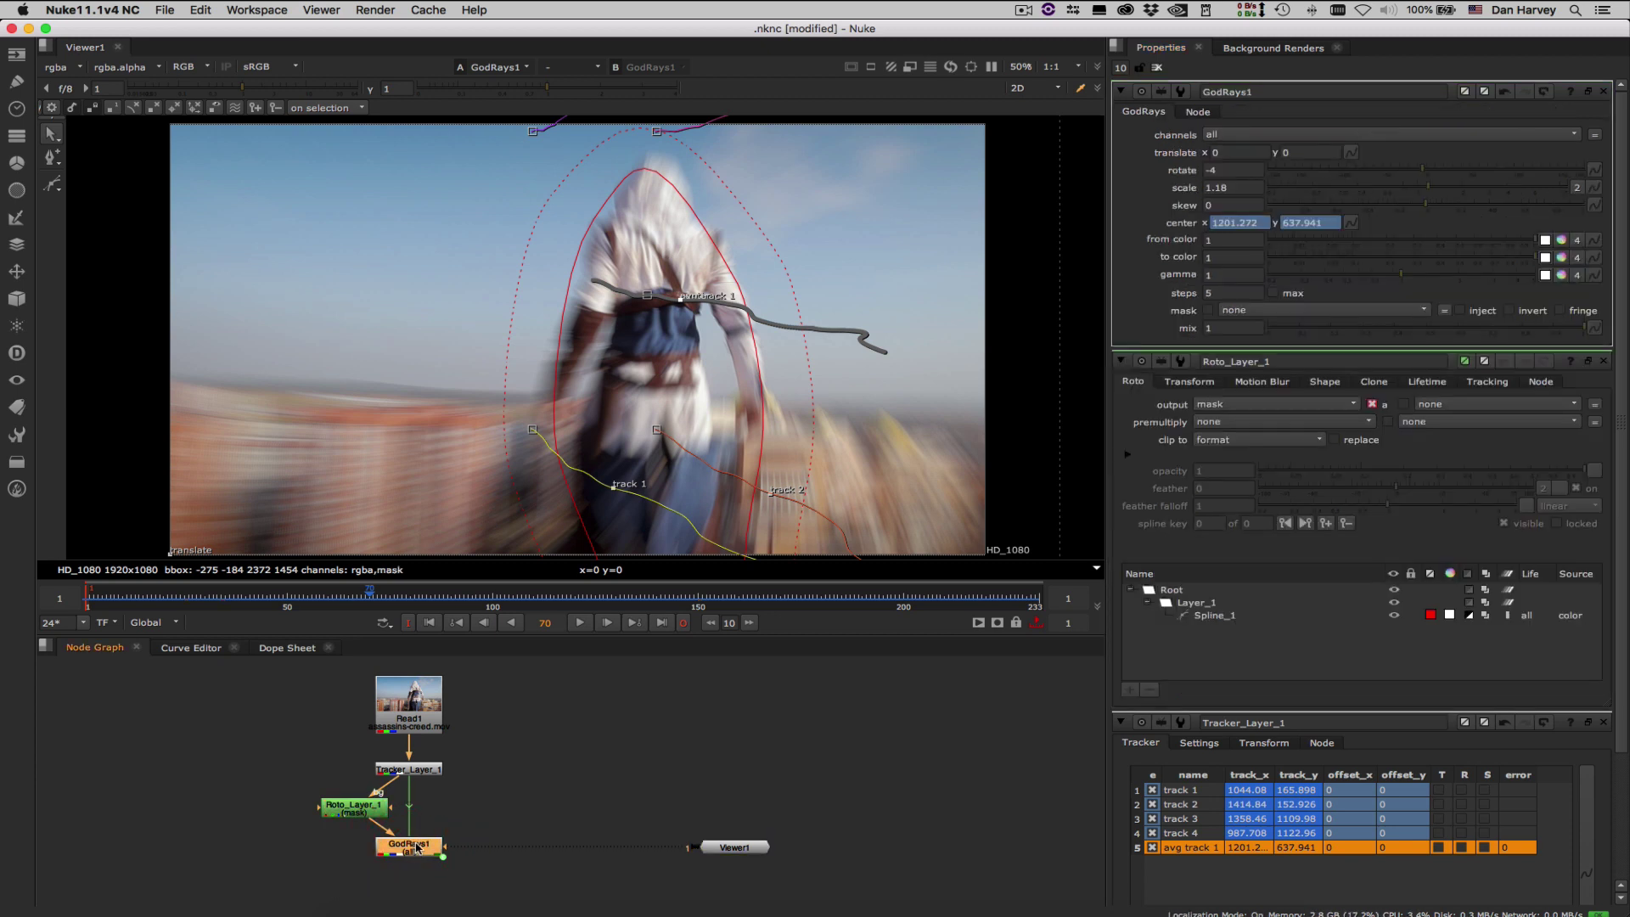
pyautogui.click(1239, 309)
pyautogui.click(1279, 397)
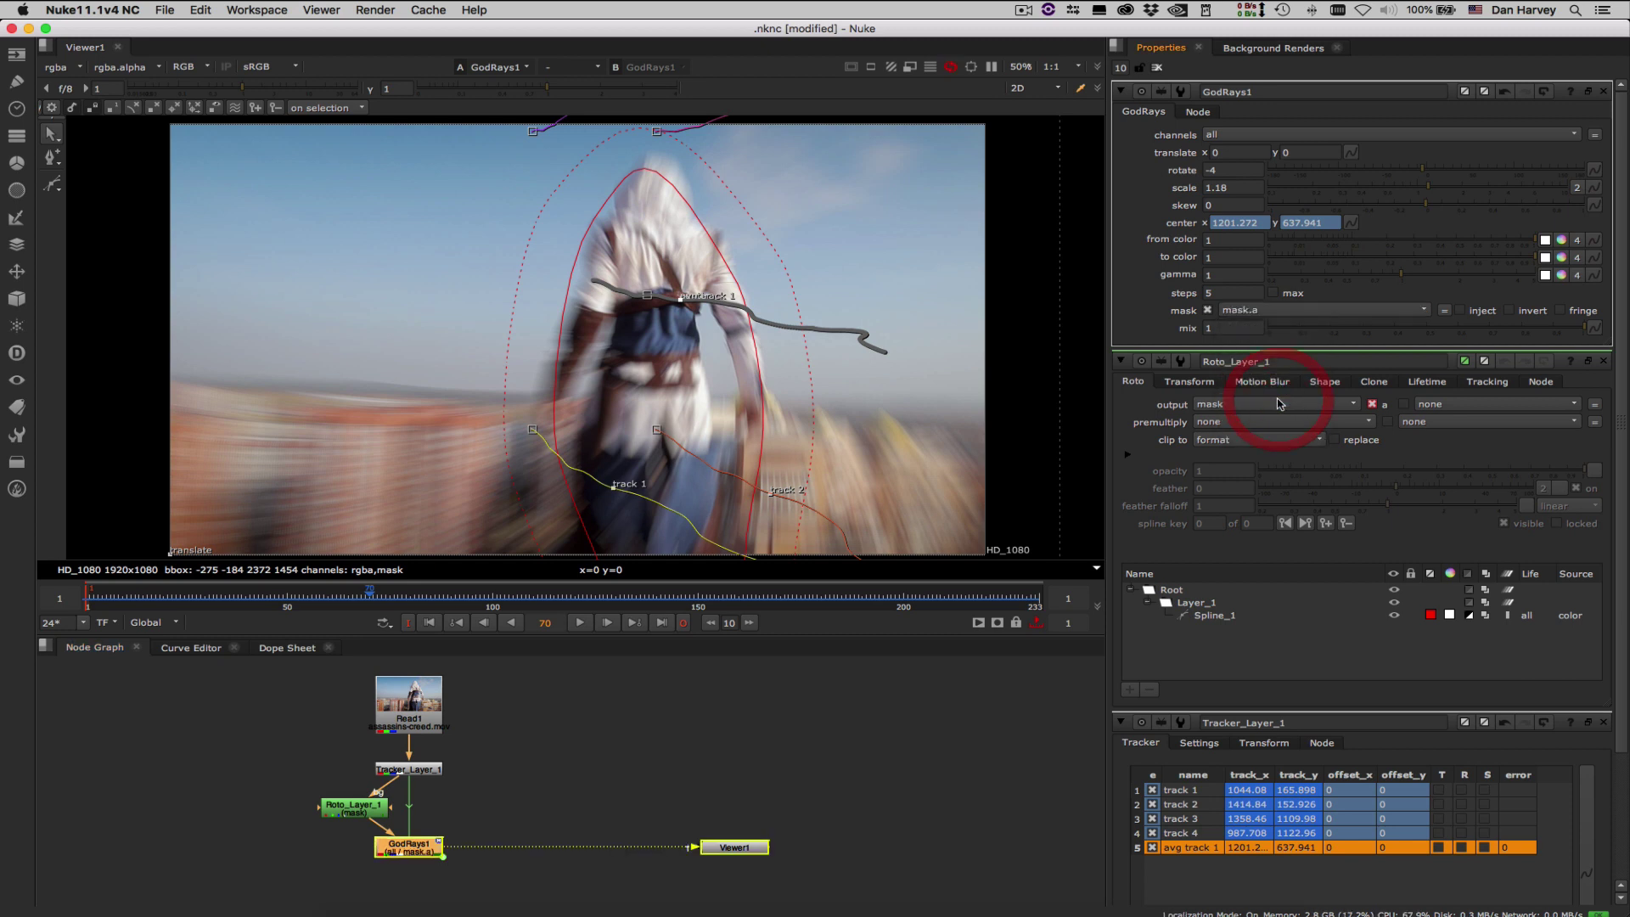
pyautogui.click(884, 331)
pyautogui.press('q')
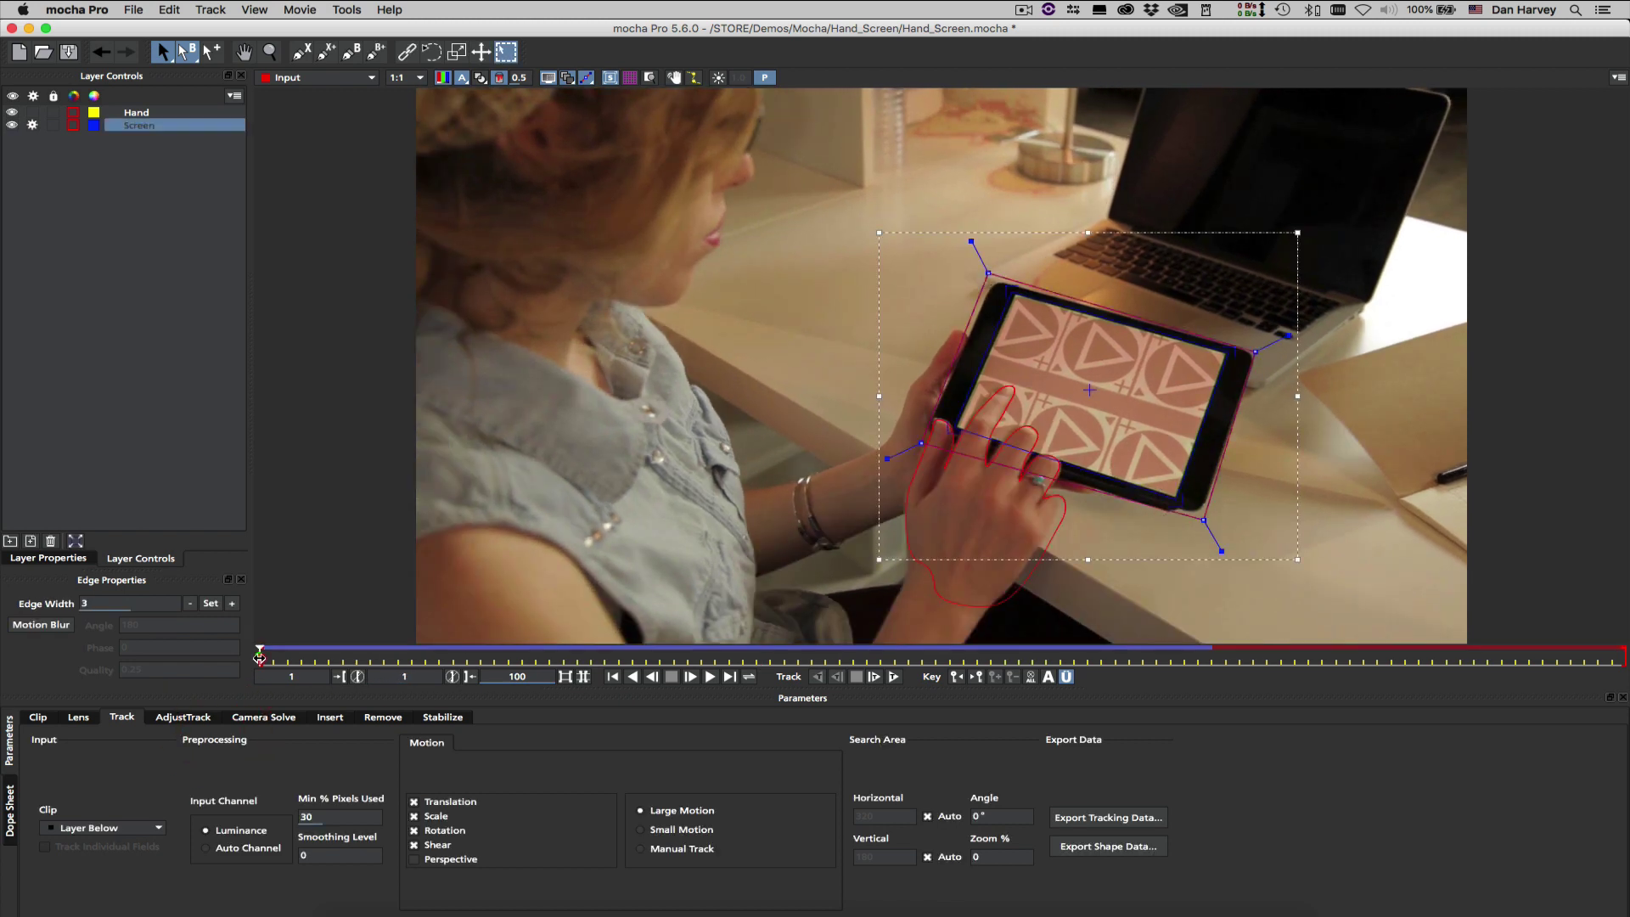
# - In mocha Pro, export the Screen layer's tracking data as a Nuke Corner Pin script named Hand_Screen.nk on the Desktop
pyautogui.click(1095, 820)
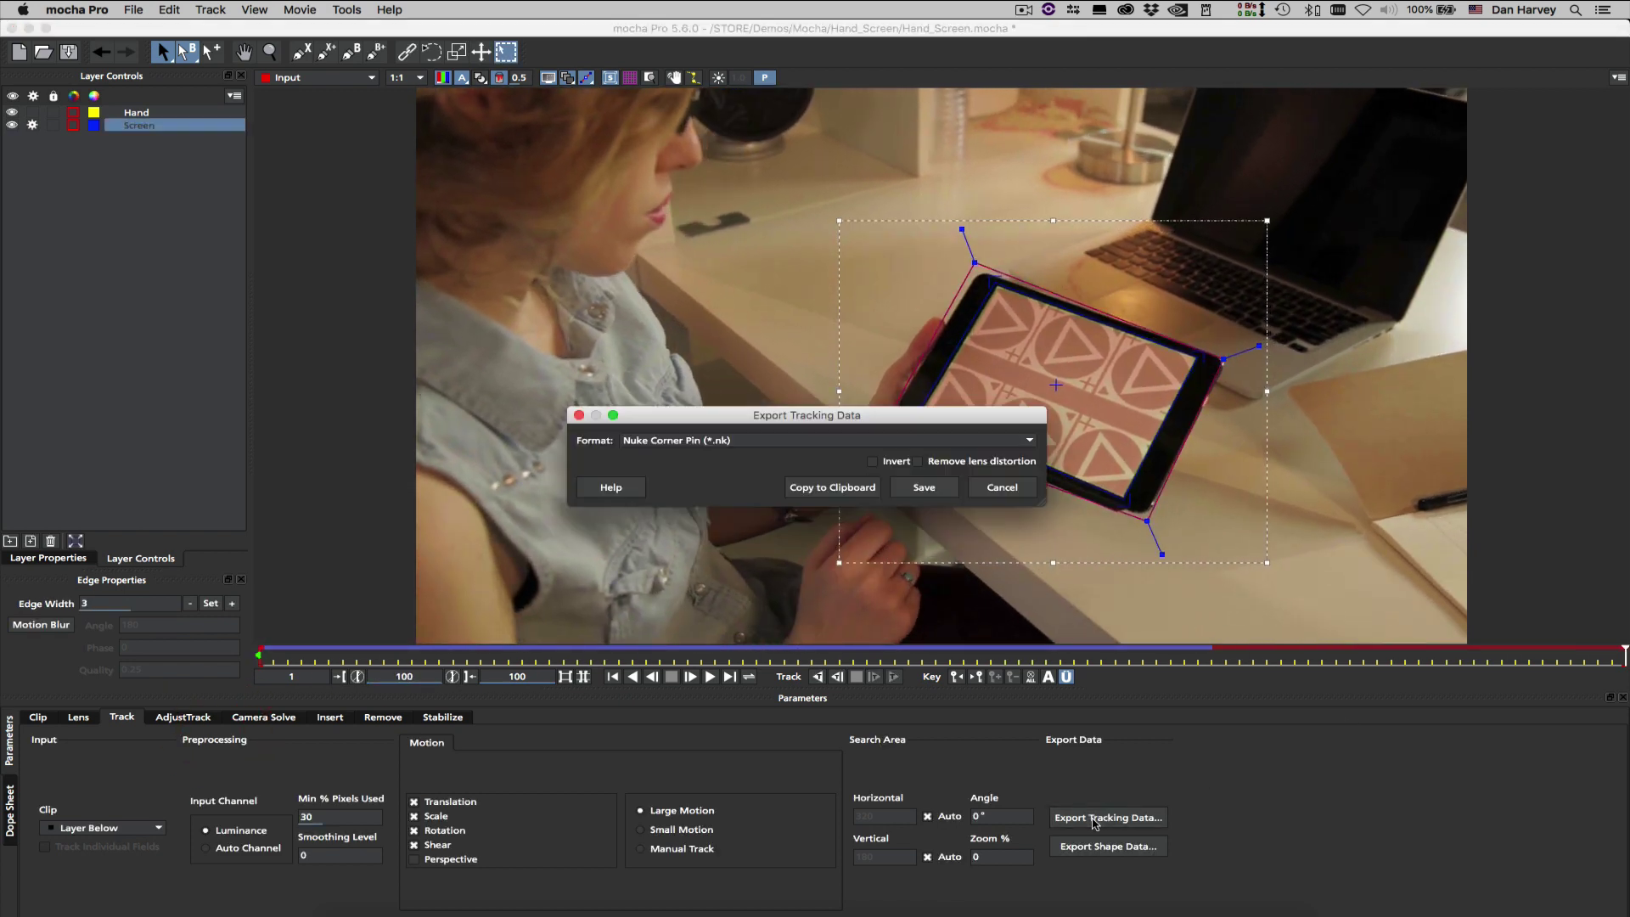
pyautogui.click(674, 439)
pyautogui.click(663, 563)
pyautogui.click(923, 487)
pyautogui.click(1192, 910)
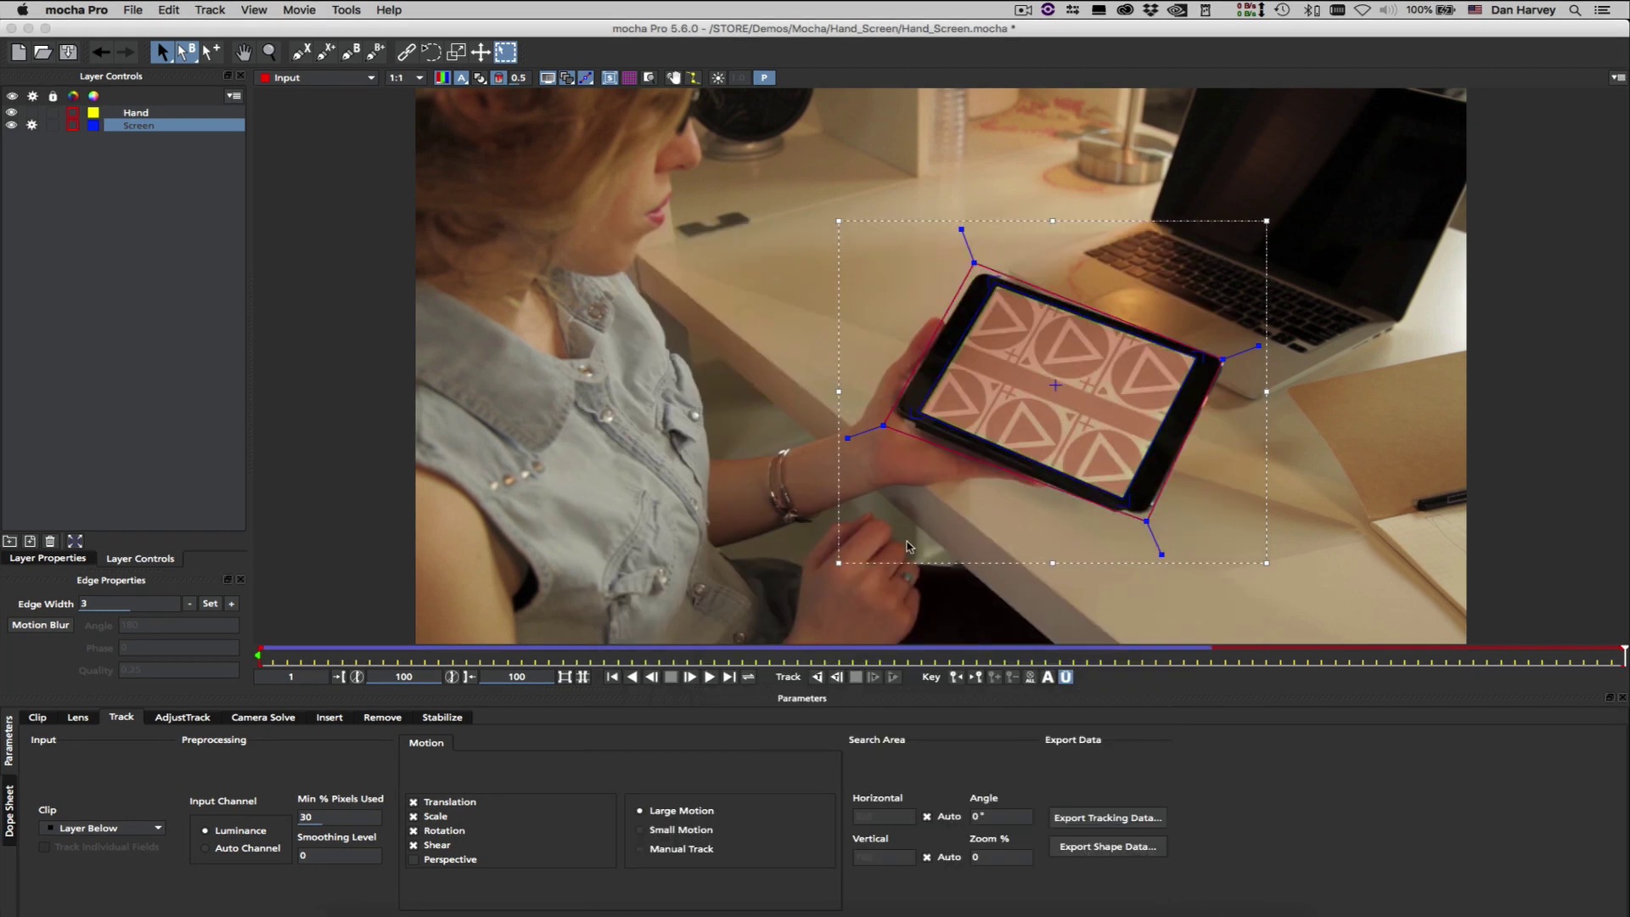
# - Scrub the Hand layer to frame 13 and export its shape data to a Nuke script named Hand on the Desktop
pyautogui.click(218, 112)
pyautogui.moveTo(354, 662); pyautogui.dragTo(429, 671)
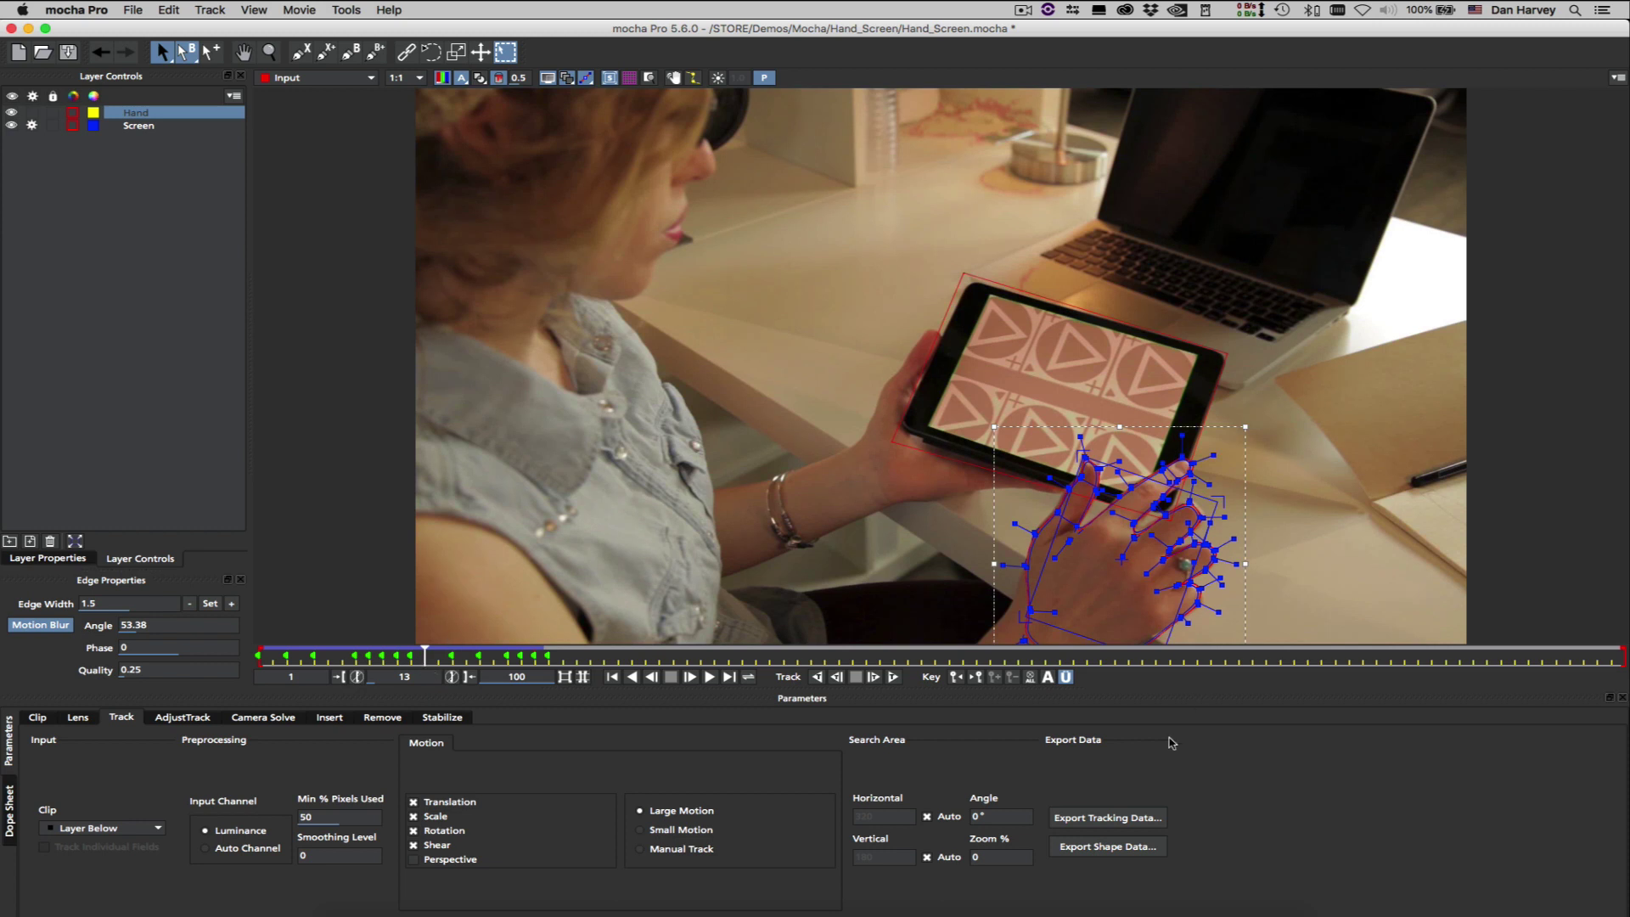
pyautogui.click(1127, 843)
pyautogui.click(686, 439)
pyautogui.click(692, 558)
pyautogui.click(882, 487)
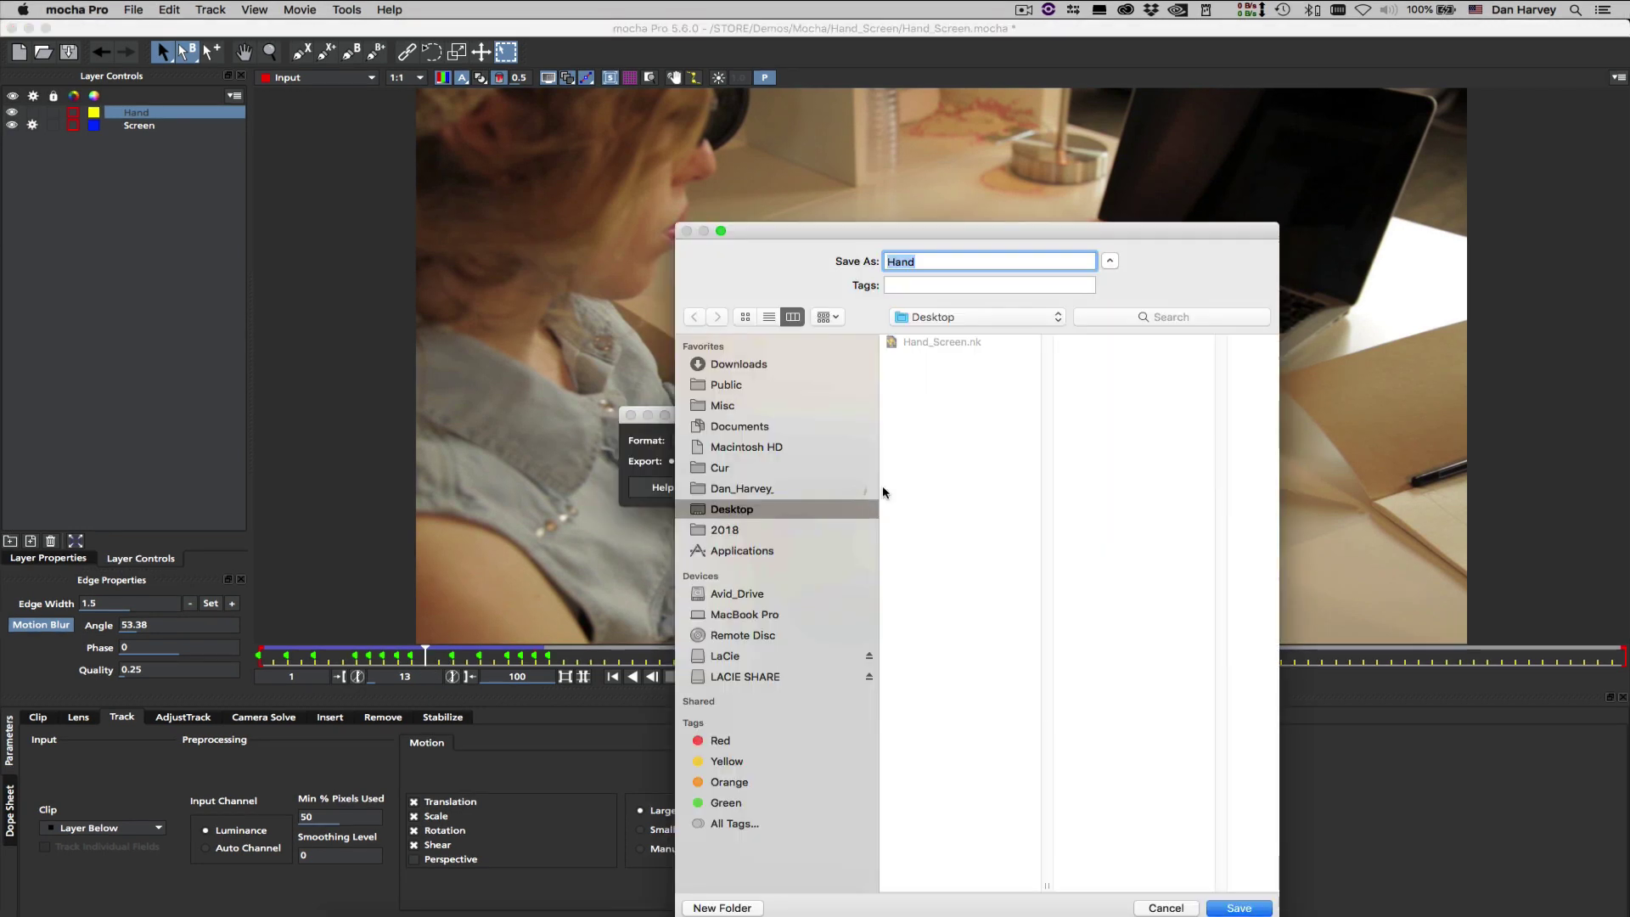
pyautogui.click(1232, 908)
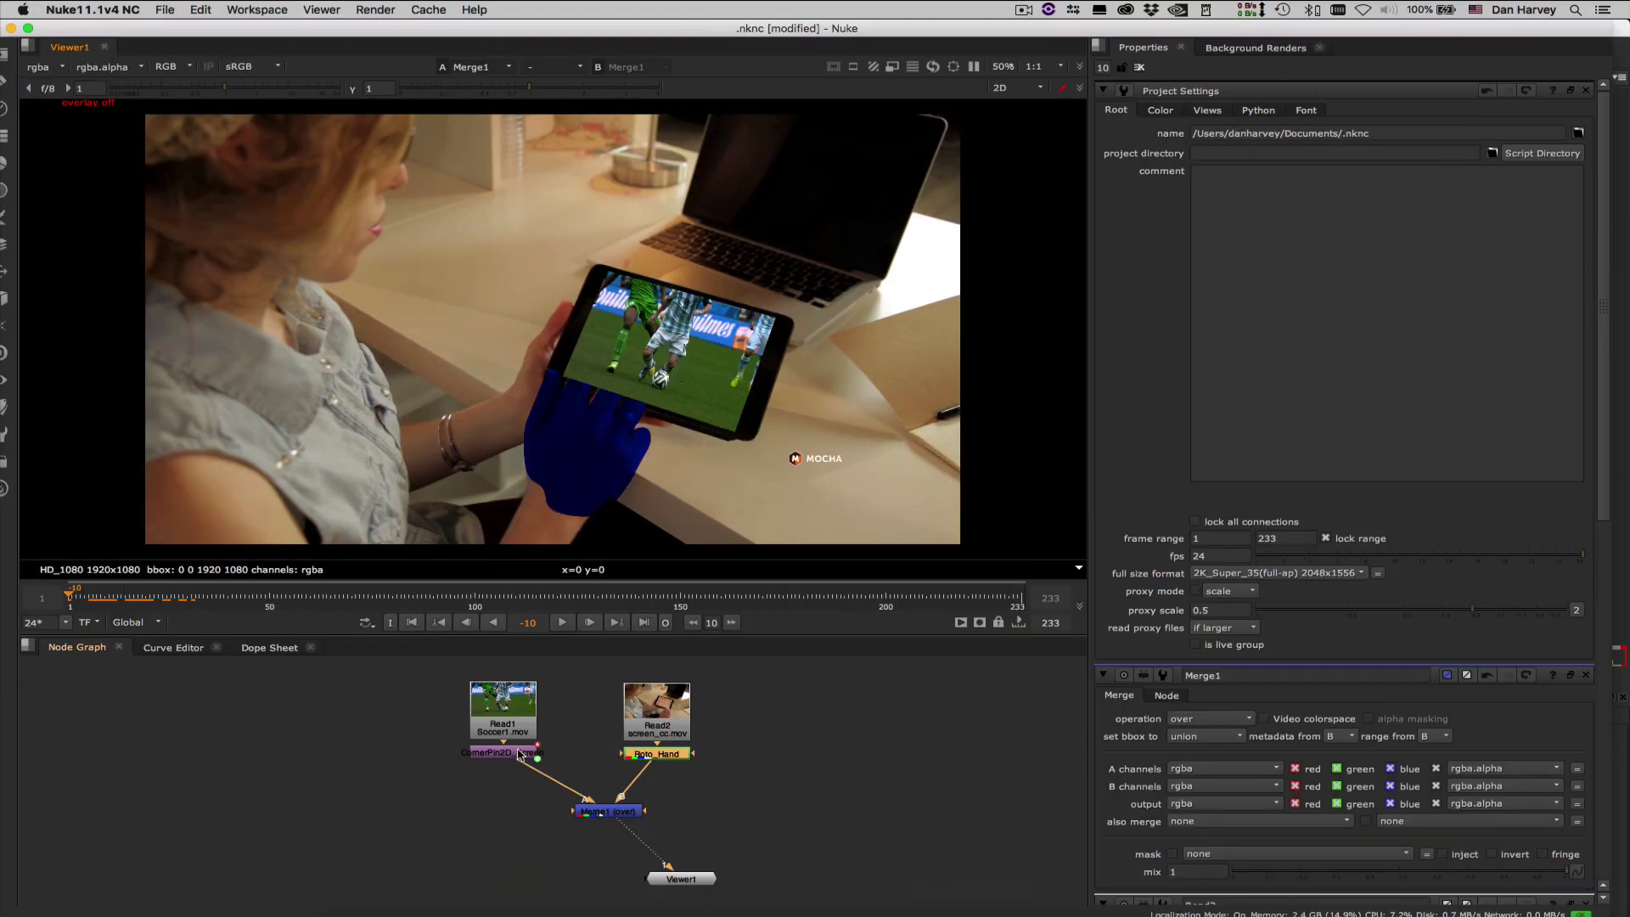
# - In Nuke, delete the existing corner pin and Roto_Hand nodes and swap Merge1's A and B inputs back and forth to compare them
pyautogui.press('BackSpace')
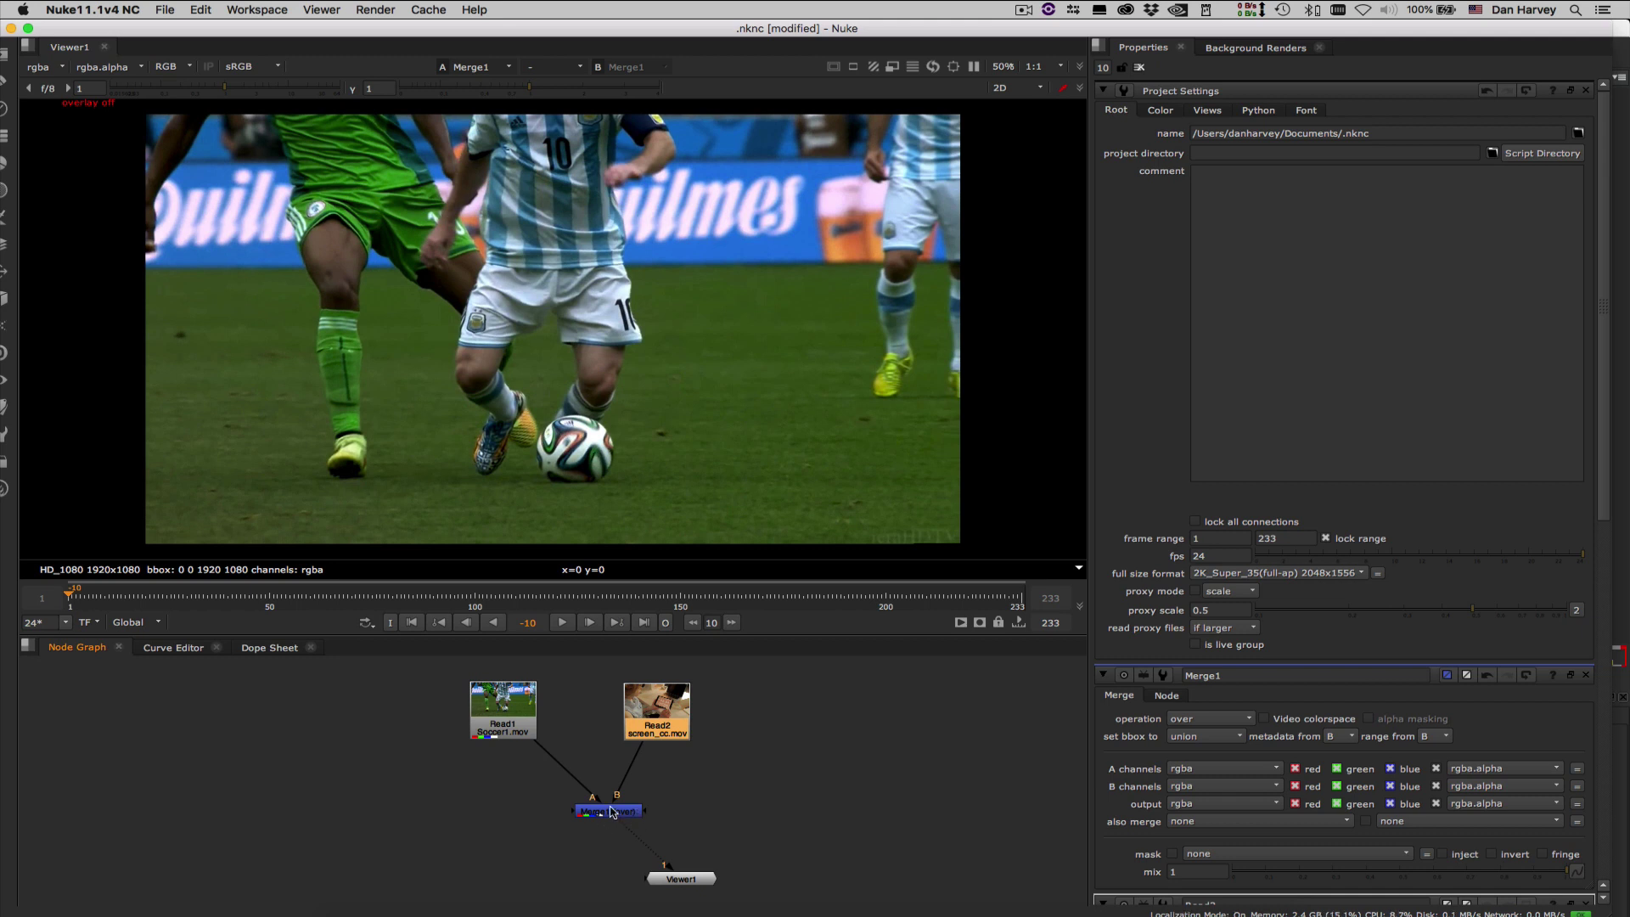
pyautogui.doubleClick(613, 812)
pyautogui.hotkey('shift', 'x')
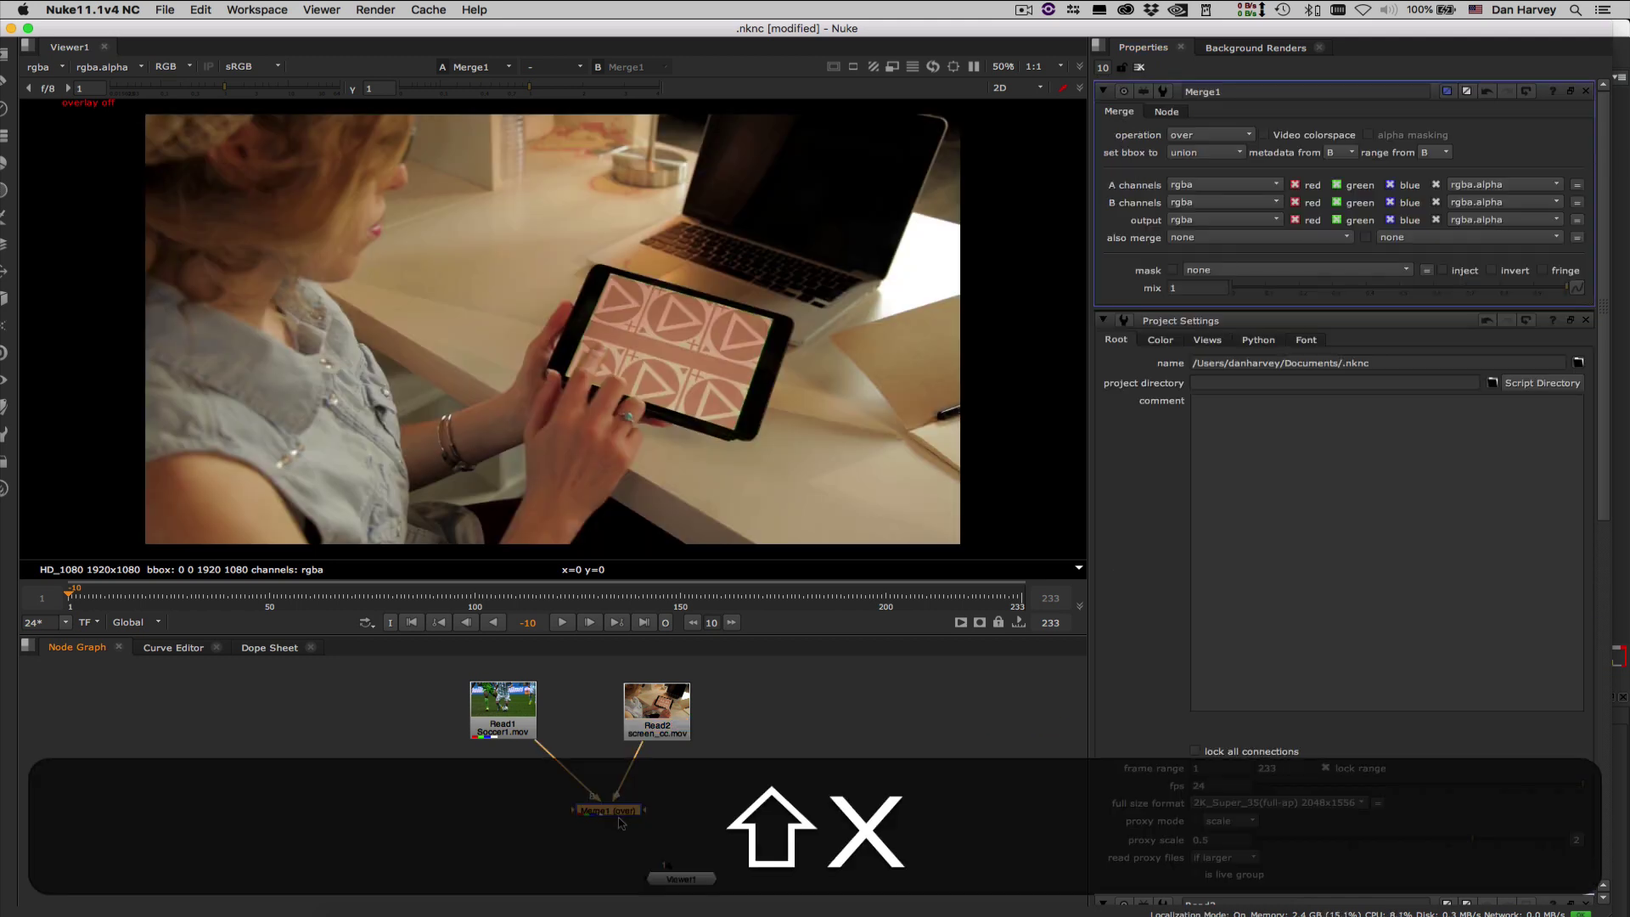
pyautogui.hotkey('shift', 'x')
pyautogui.hotkey('shift', 'x')
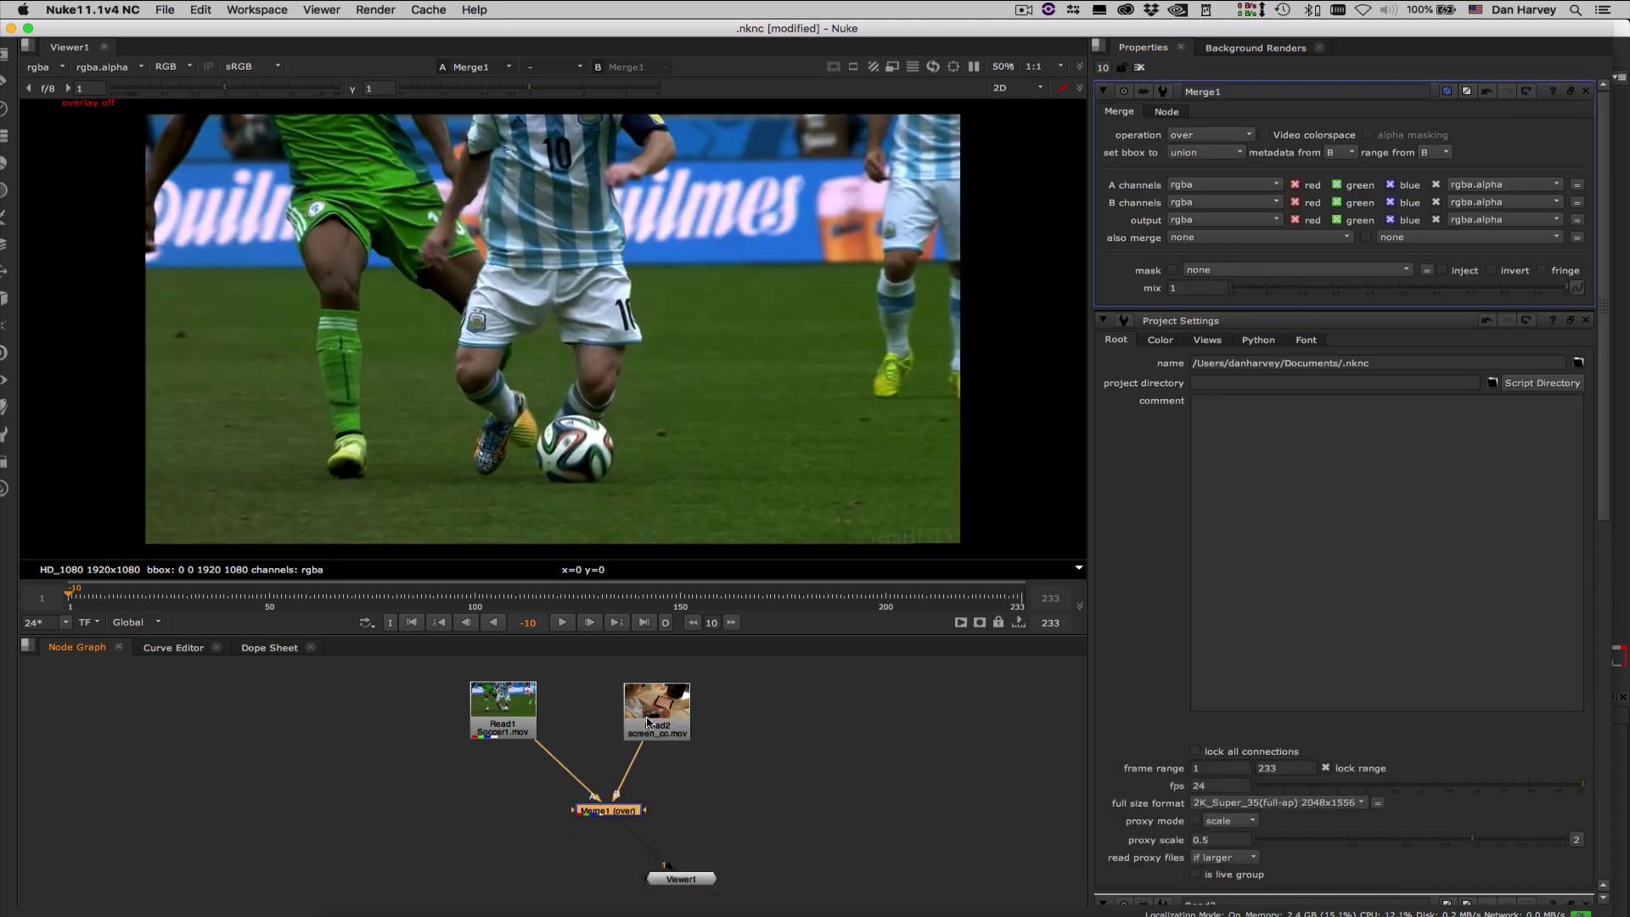
# - Import Hand_Screen.nk below the Soccer1.mov Read1 node and scrub to frame 18 to check the screen insert
pyautogui.click(494, 708)
pyautogui.doubleClick(495, 709)
pyautogui.hotkey('ctrl', 'shift', 'i')
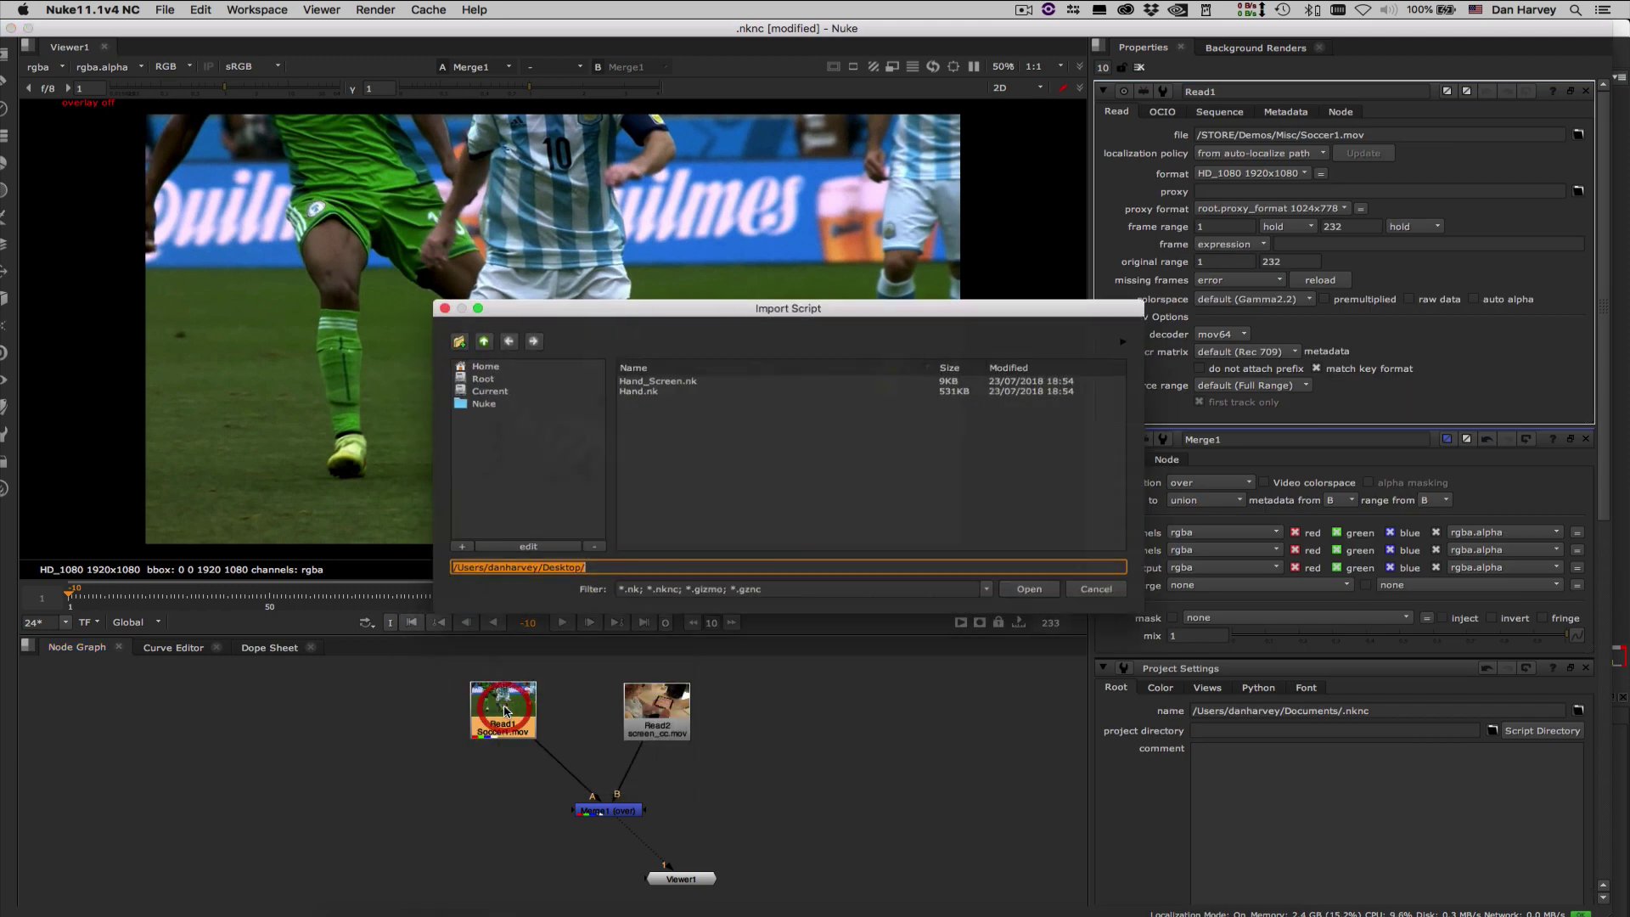
pyautogui.doubleClick(652, 381)
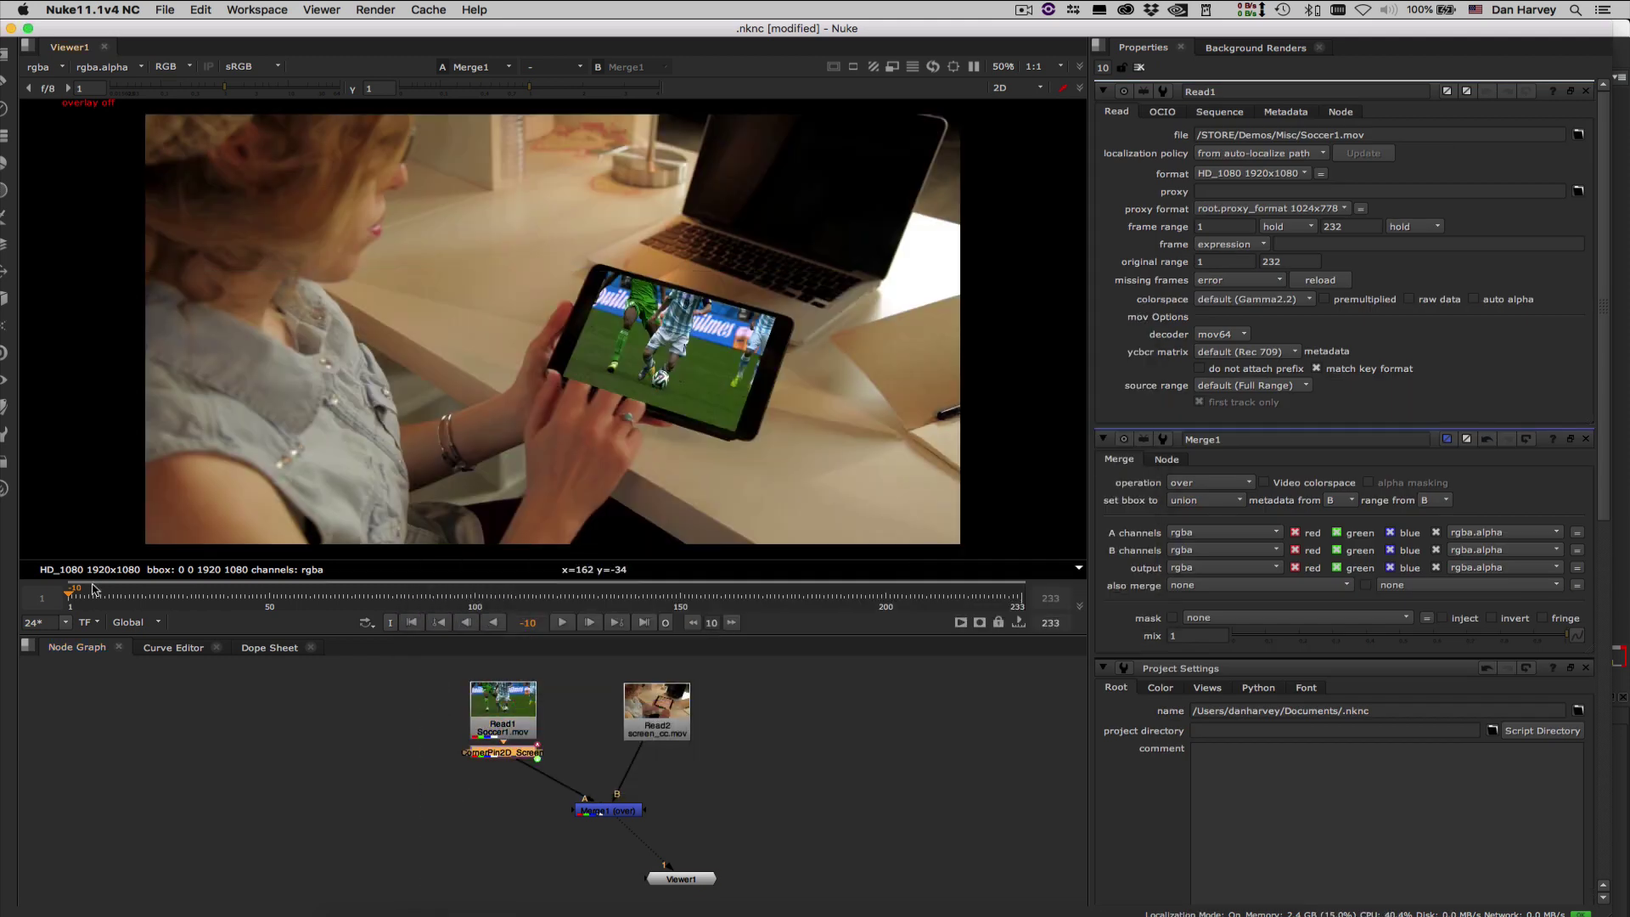
pyautogui.moveTo(74, 601); pyautogui.dragTo(138, 662)
# - Import the Hand.nk roto script below the screen_cc.mov Read2 node
pyautogui.click(656, 701)
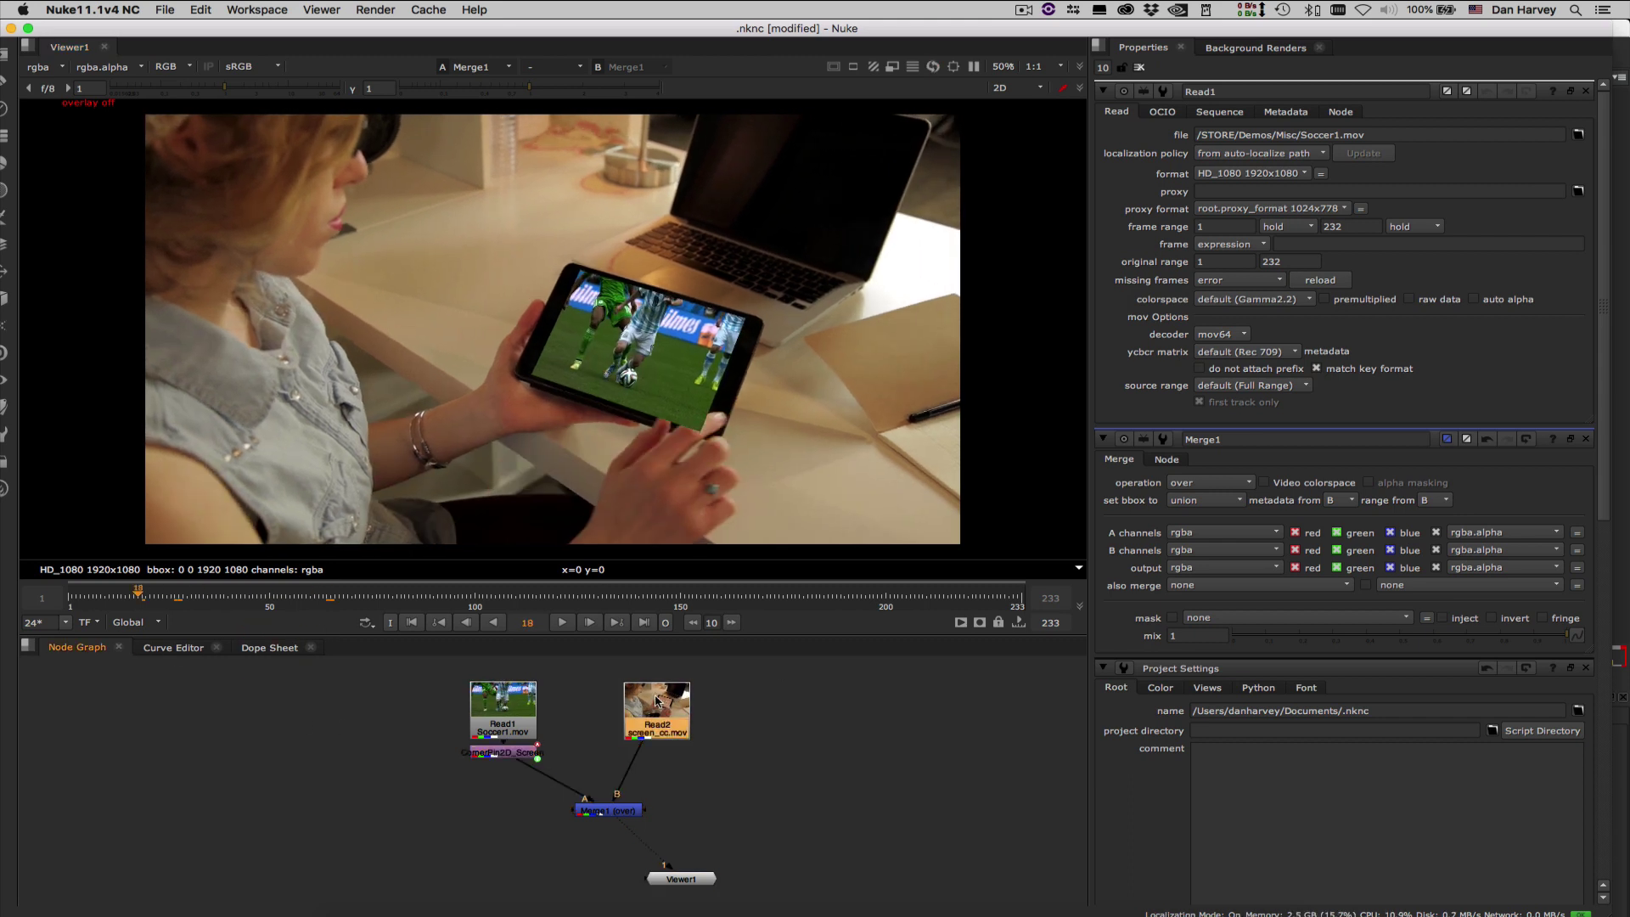
pyautogui.rightClick(656, 701)
pyautogui.click(679, 703)
pyautogui.doubleClick(653, 389)
# - Set the output of the Roto_Hand node to alpha
pyautogui.doubleClick(656, 754)
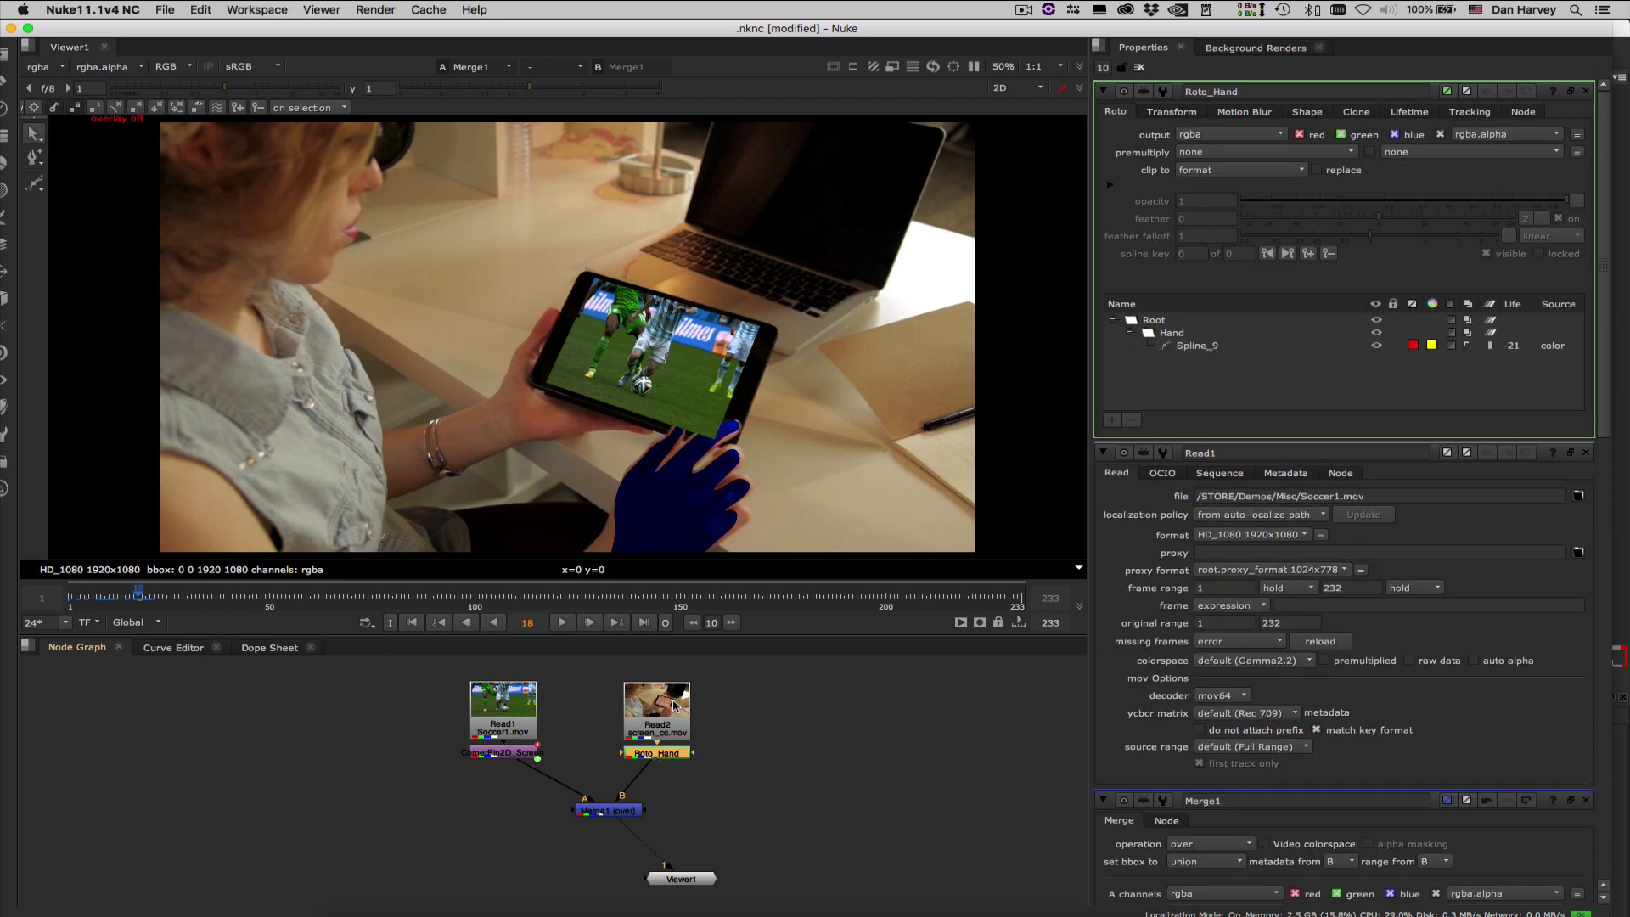
pyautogui.click(1201, 134)
pyautogui.click(1210, 191)
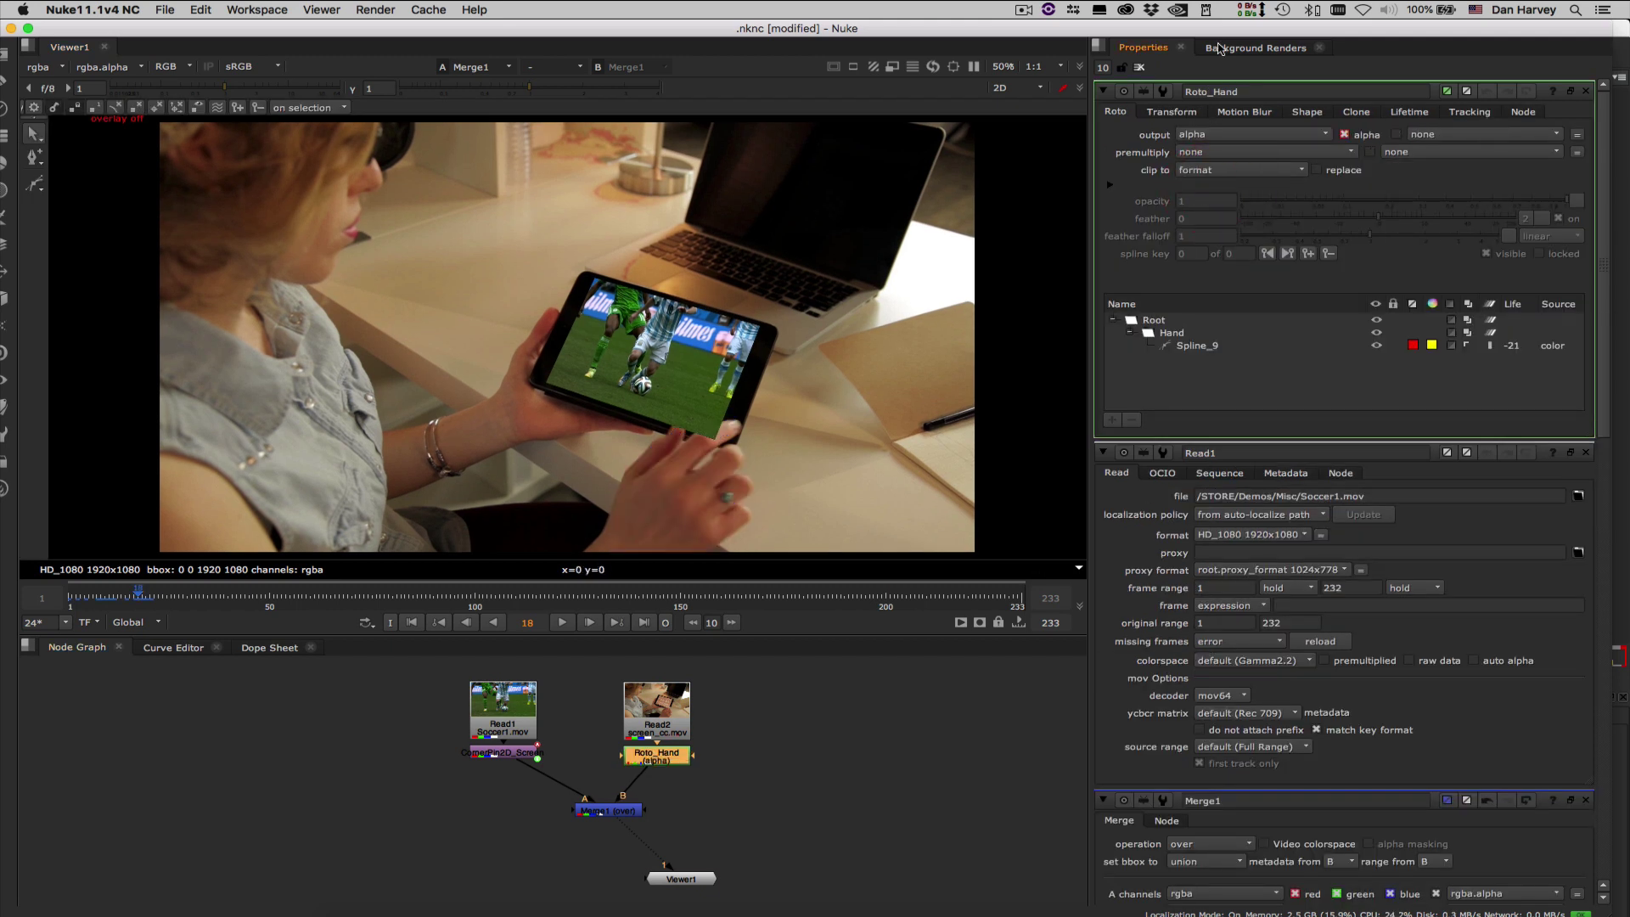
# - Set the Merge1 mask to rgba.alpha and scrub back to frame -8 to check the hand over the screen
pyautogui.doubleClick(617, 811)
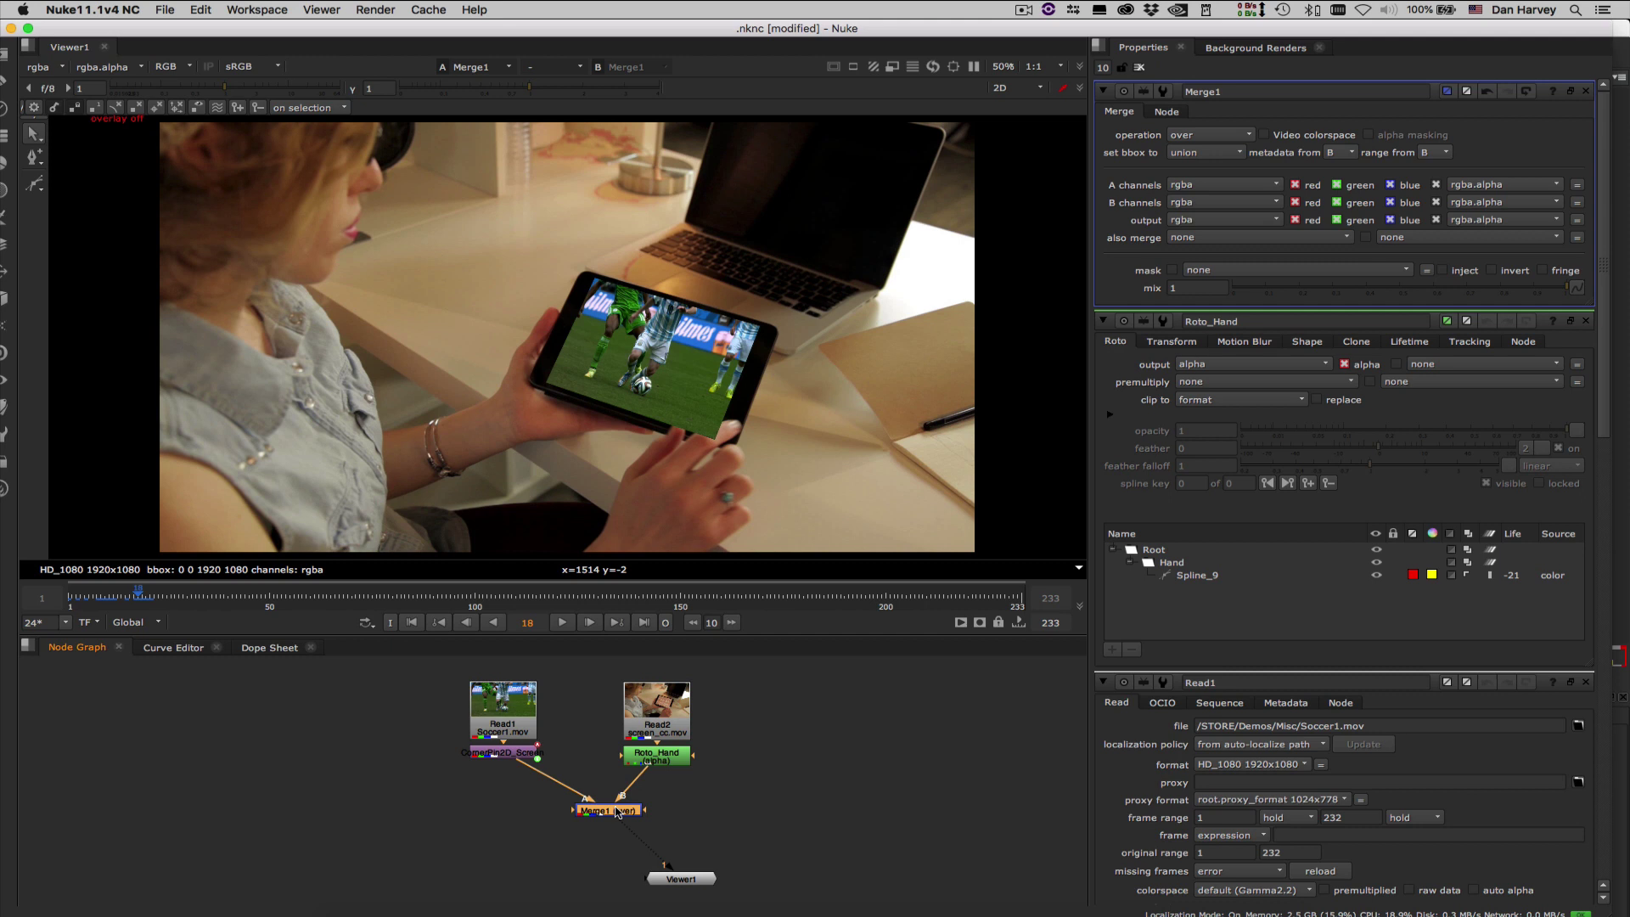
pyautogui.click(1268, 270)
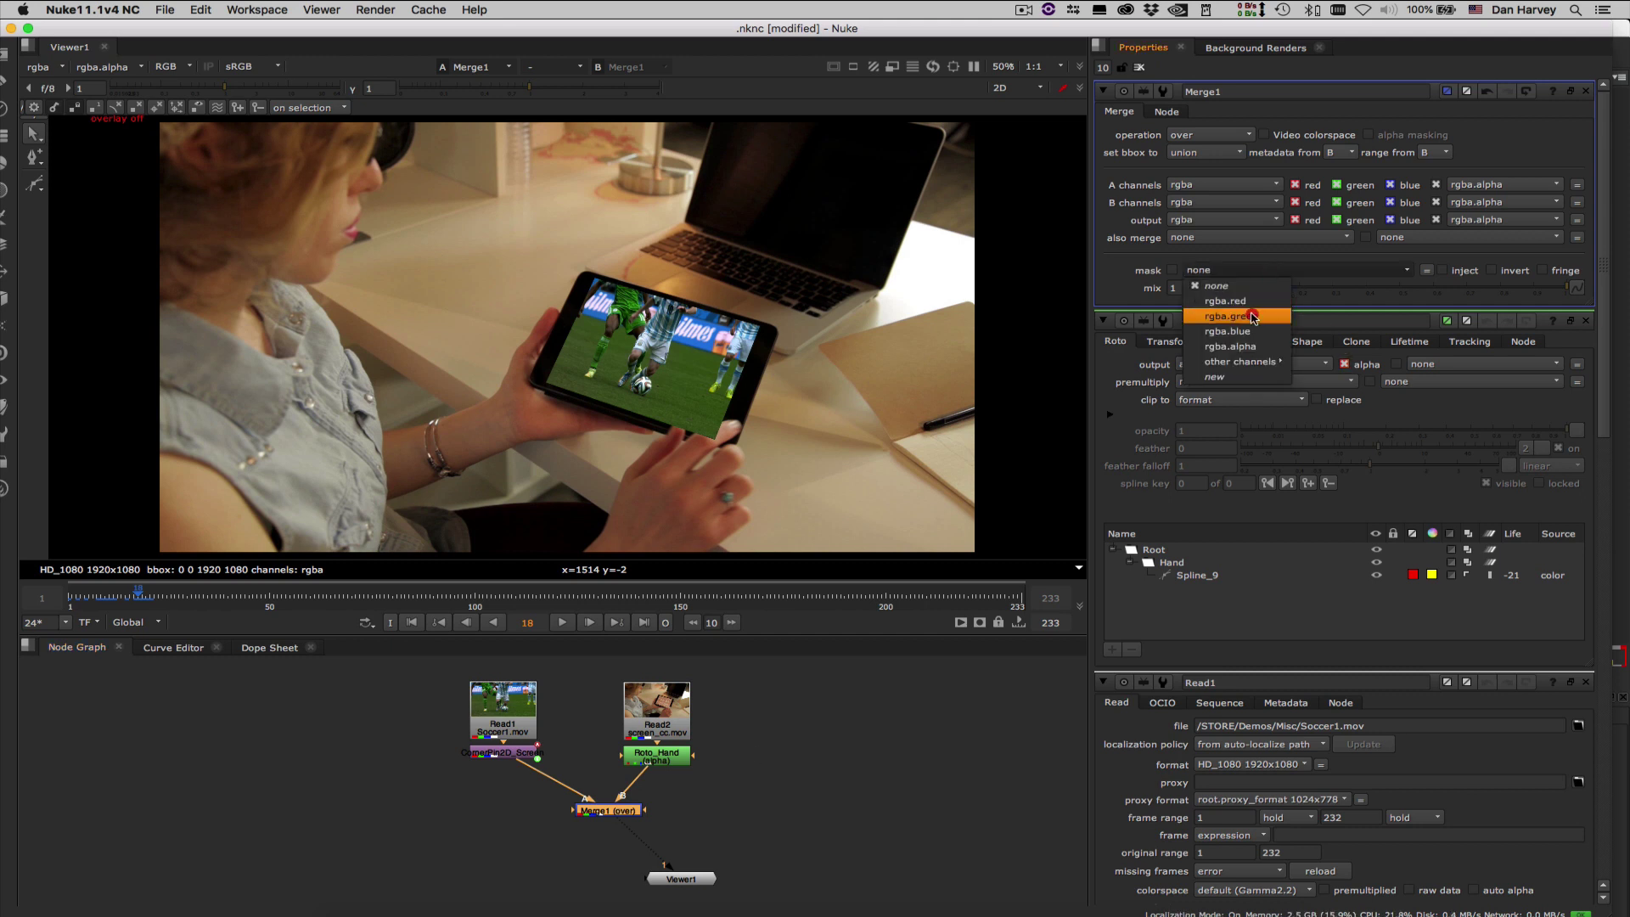
pyautogui.click(1245, 349)
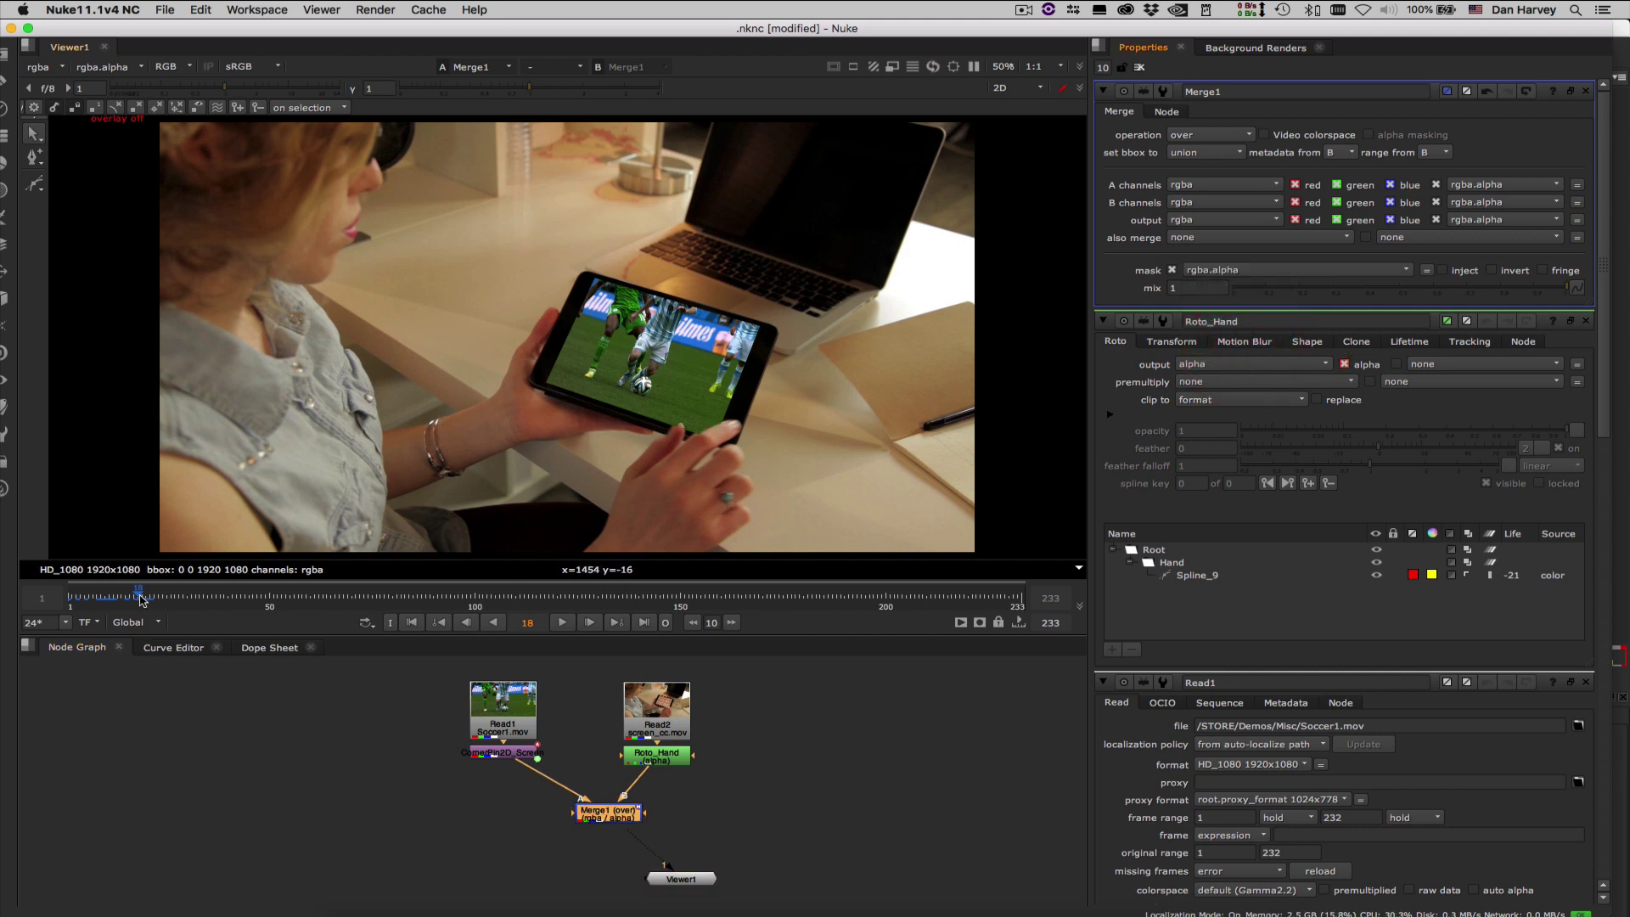
pyautogui.moveTo(140, 597); pyautogui.dragTo(27, 623)
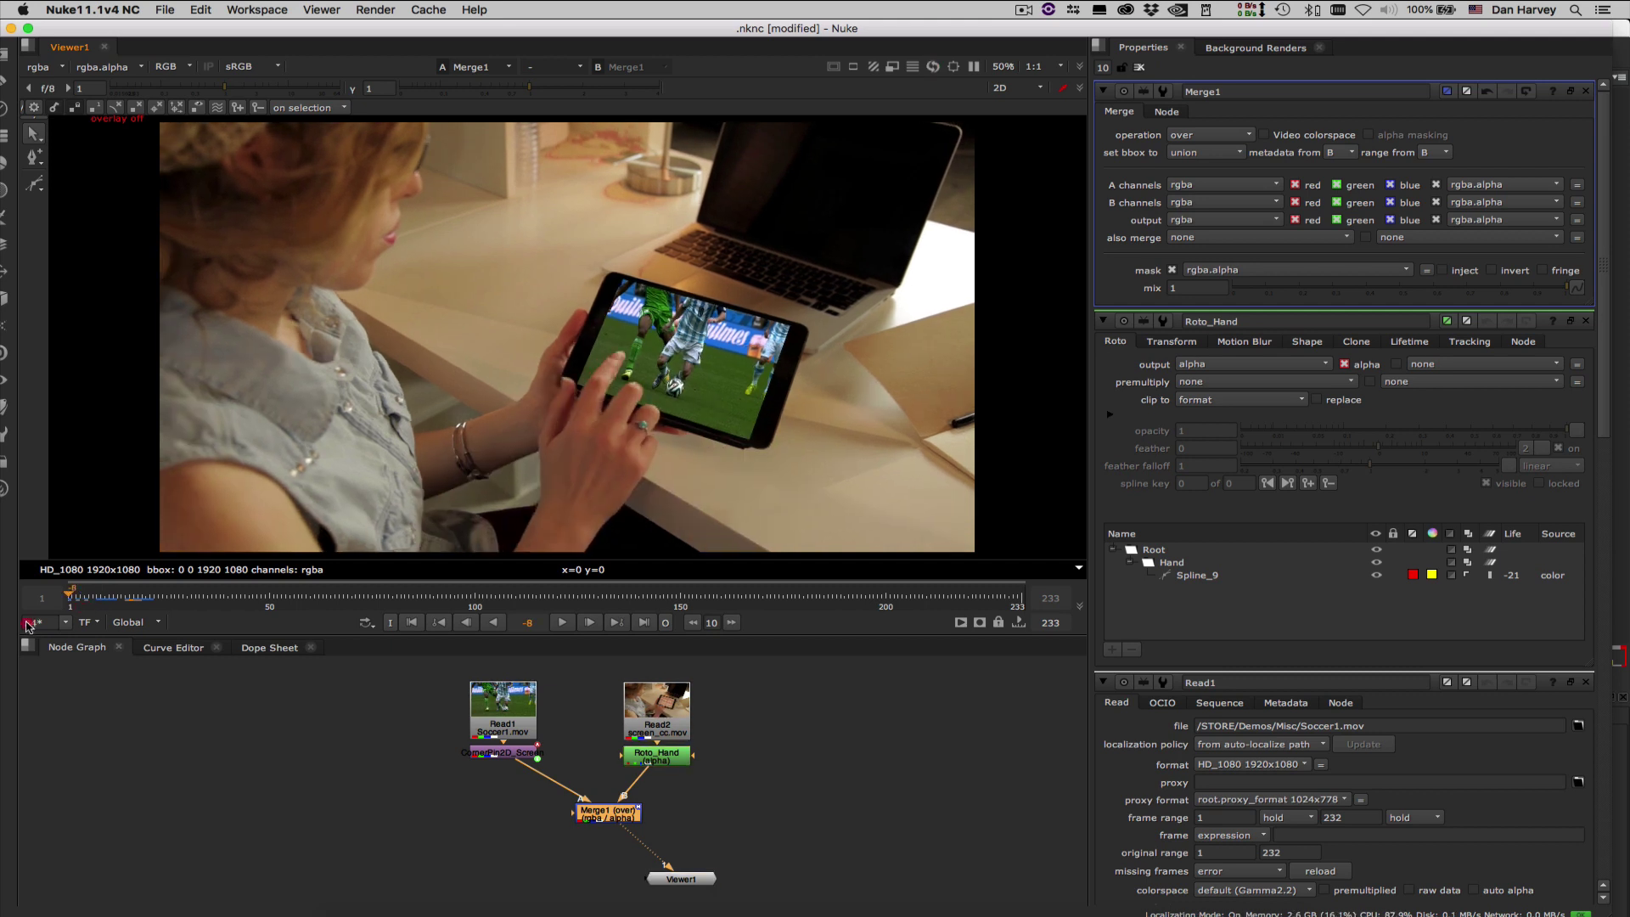